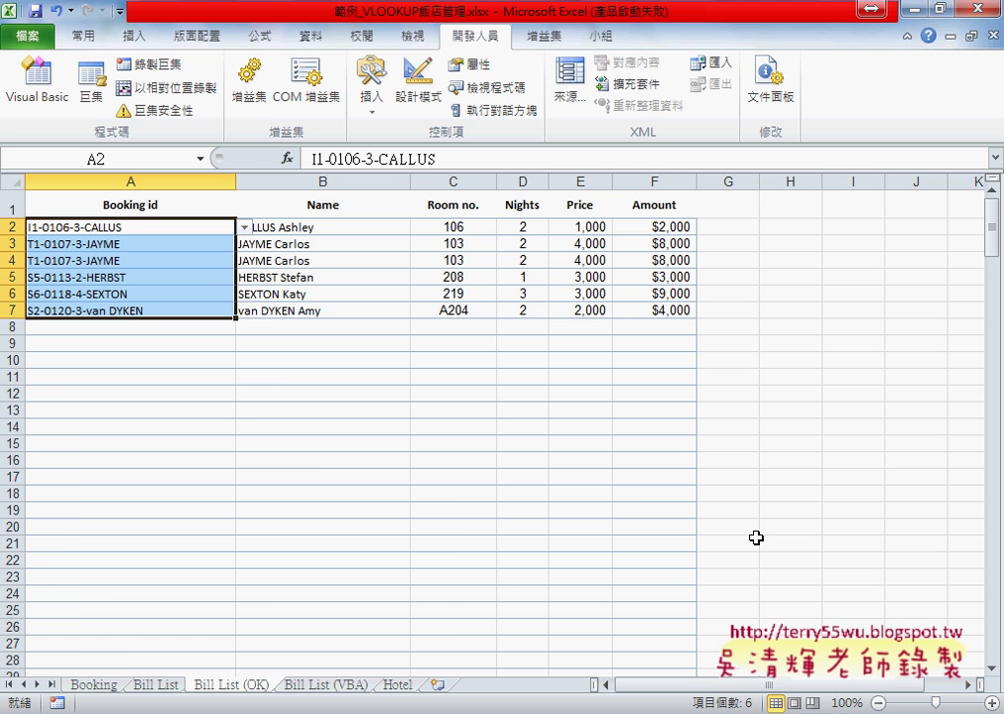
Review the booking ids and the B2:F2 lookup formulas on the Bill List sheet.
click(155, 685)
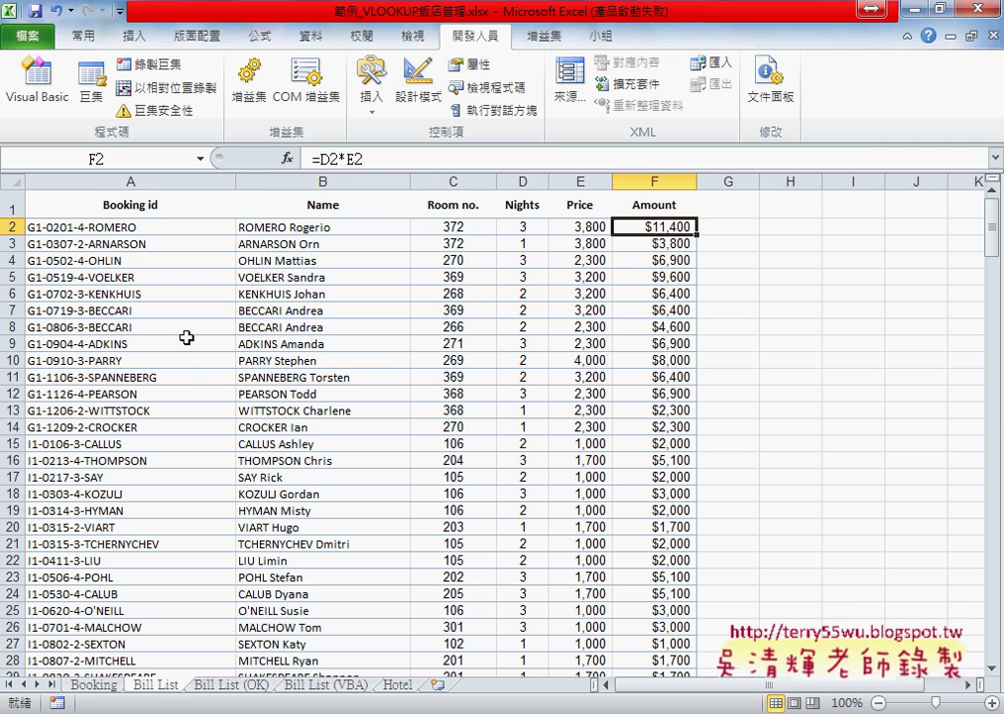
click(144, 229)
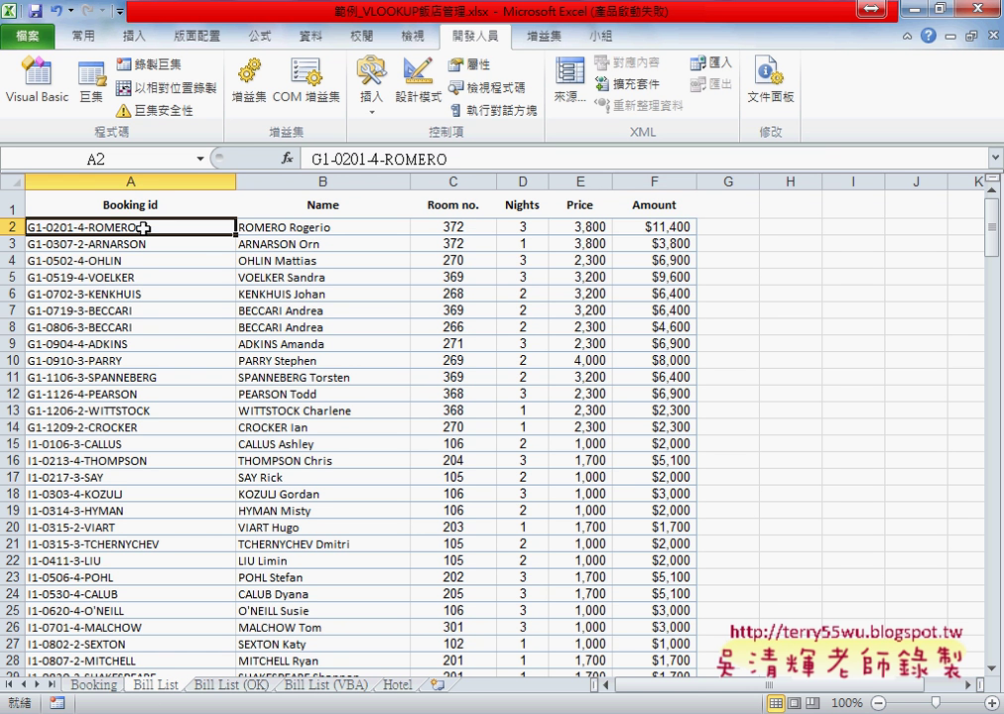
click(305, 227)
drag(305, 227, 635, 227)
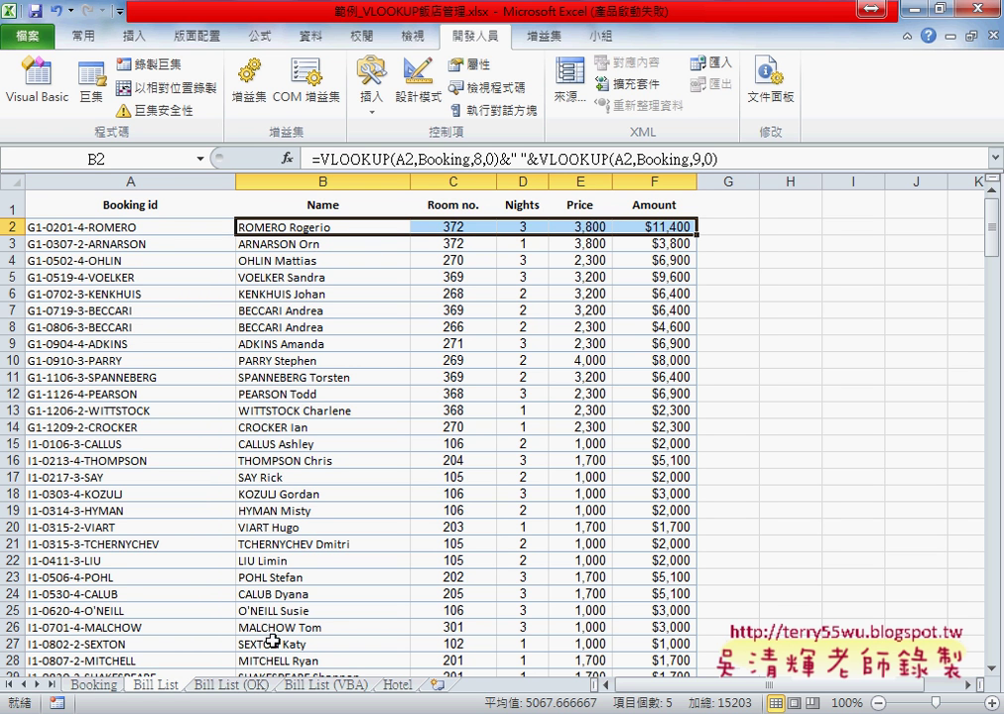
drag(139, 227, 157, 579)
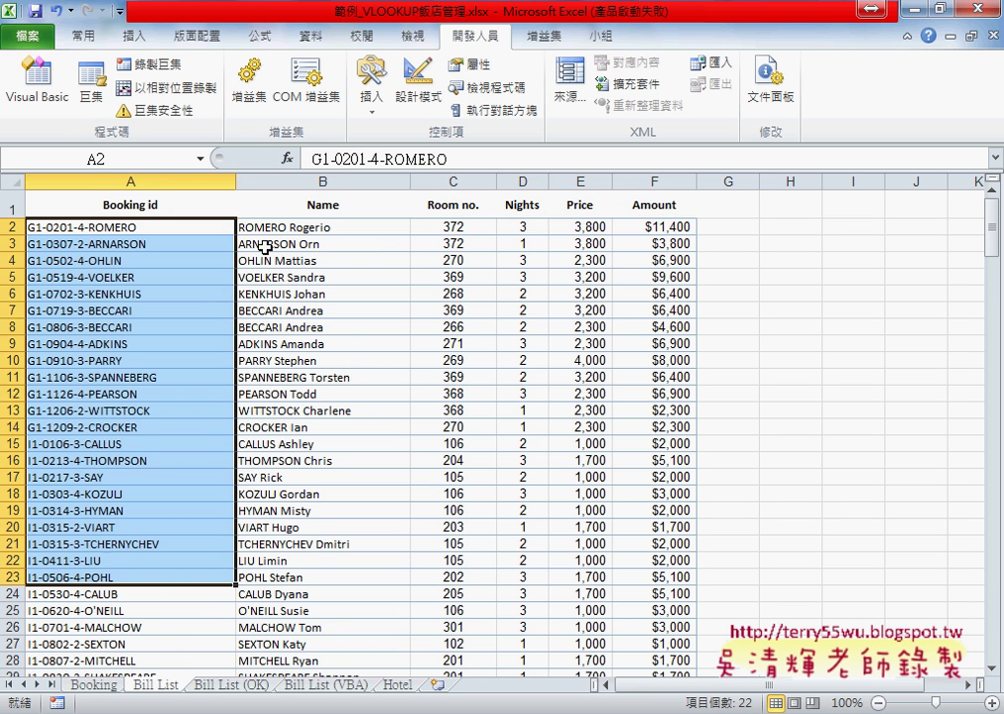
On Bill List (OK), clear booking ids A2:A7 and show A2's booking id dropdown.
click(234, 690)
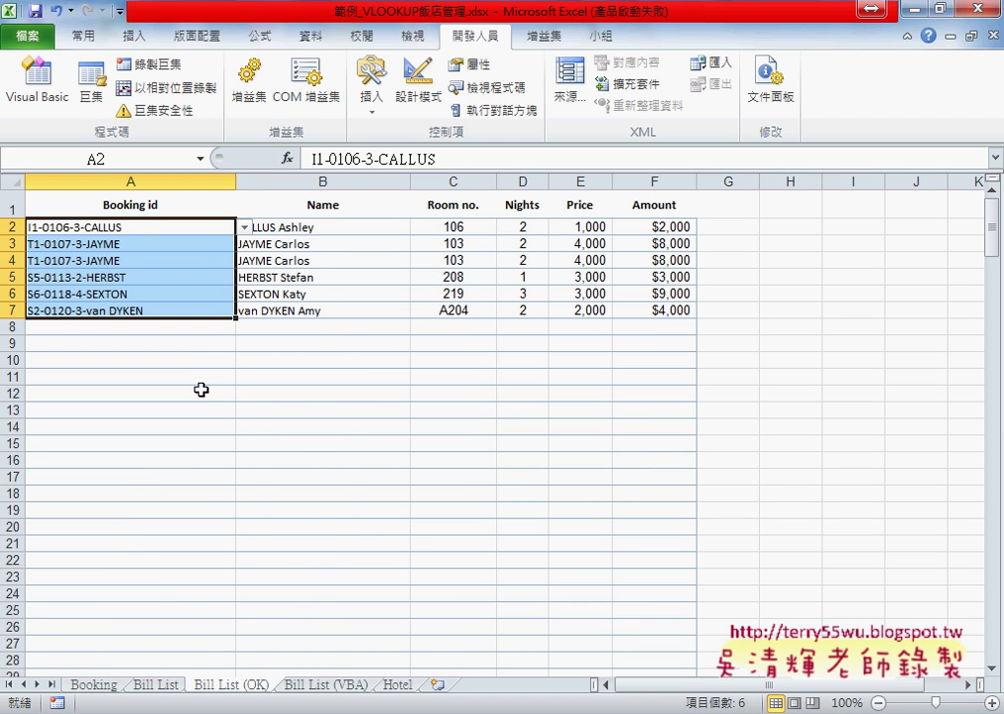
key(Delete)
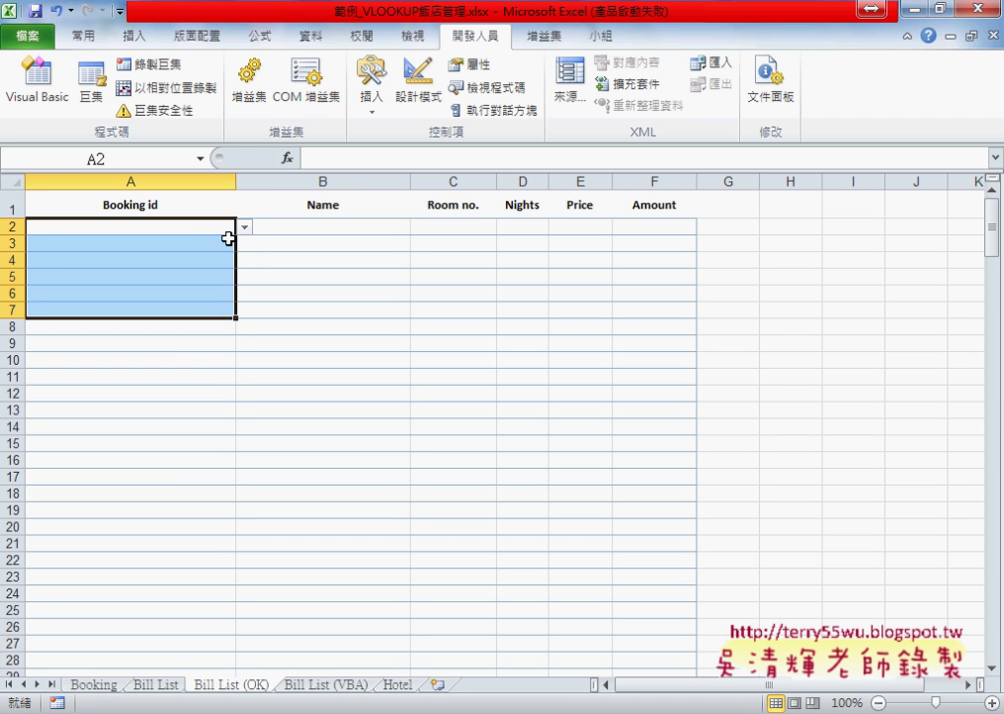
click(174, 227)
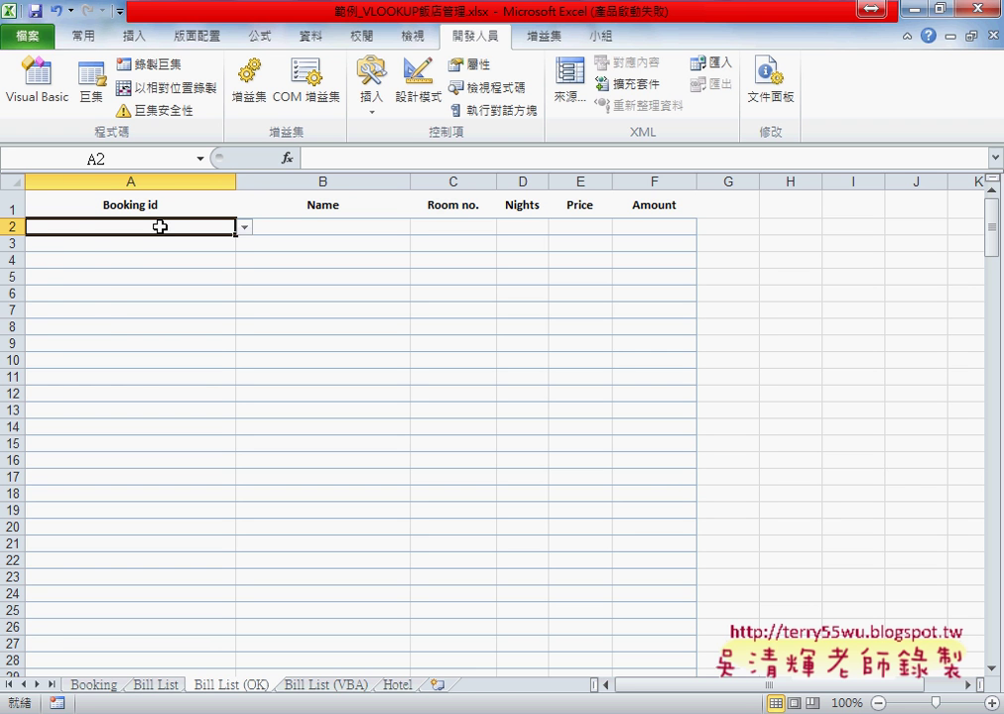
click(244, 227)
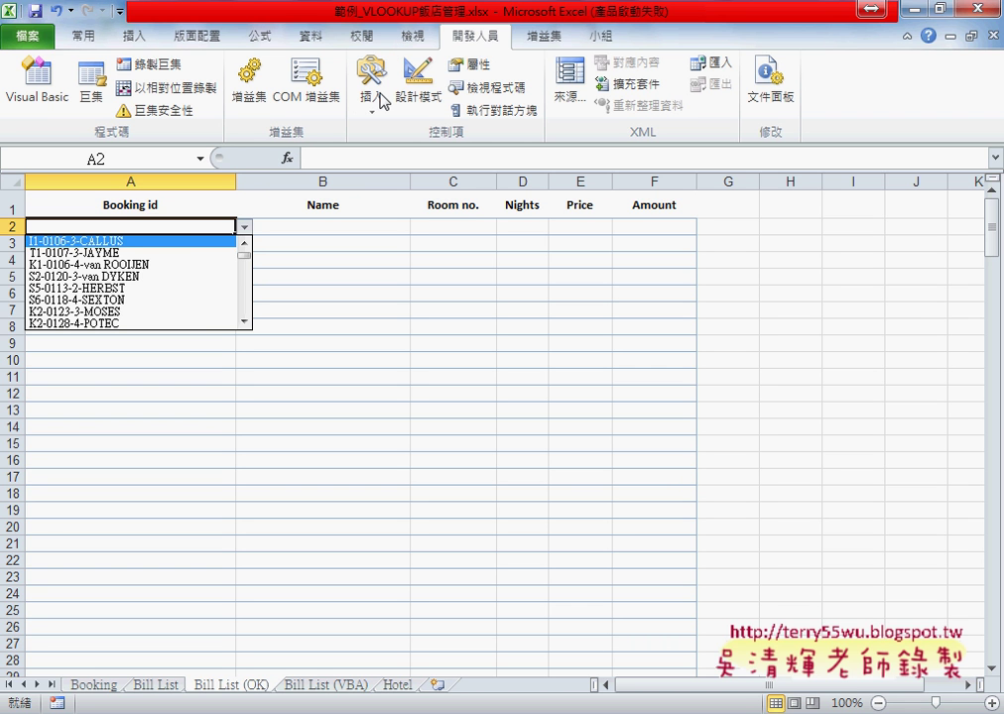
In Name Manager, confirm that Booking_id refers to Booking!$A$2:$A$225.
click(310, 42)
click(270, 40)
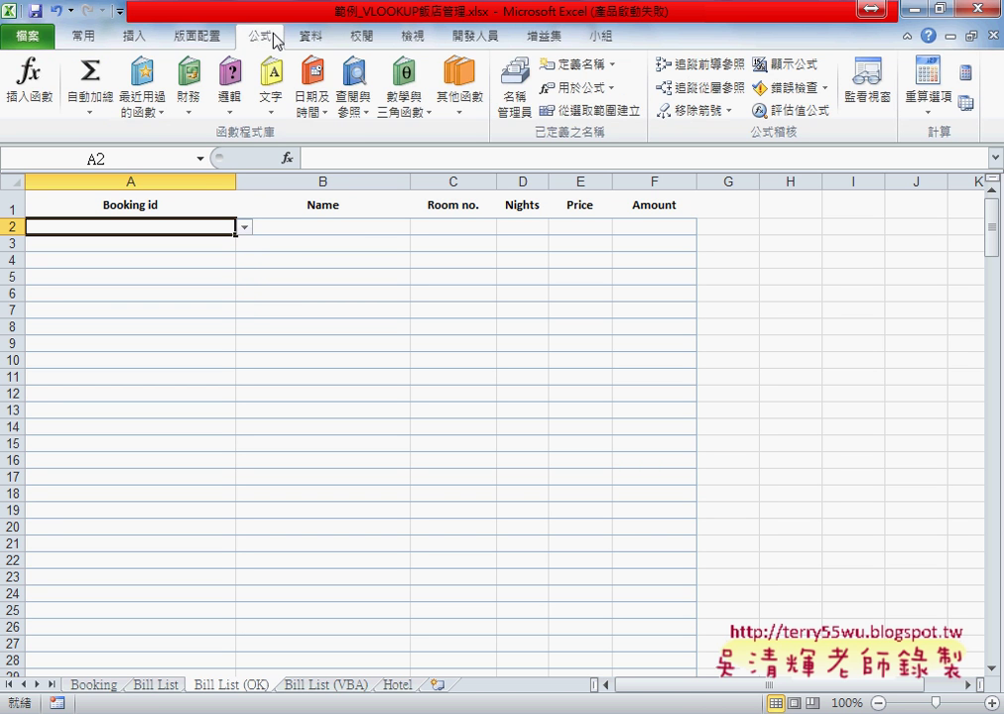
click(515, 96)
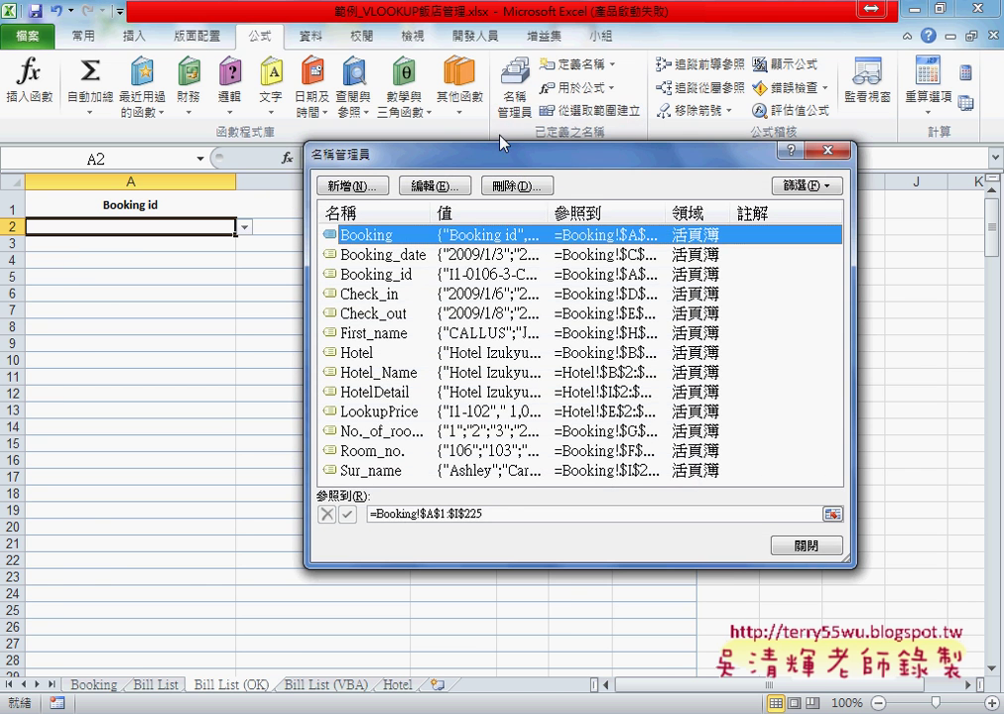
click(404, 279)
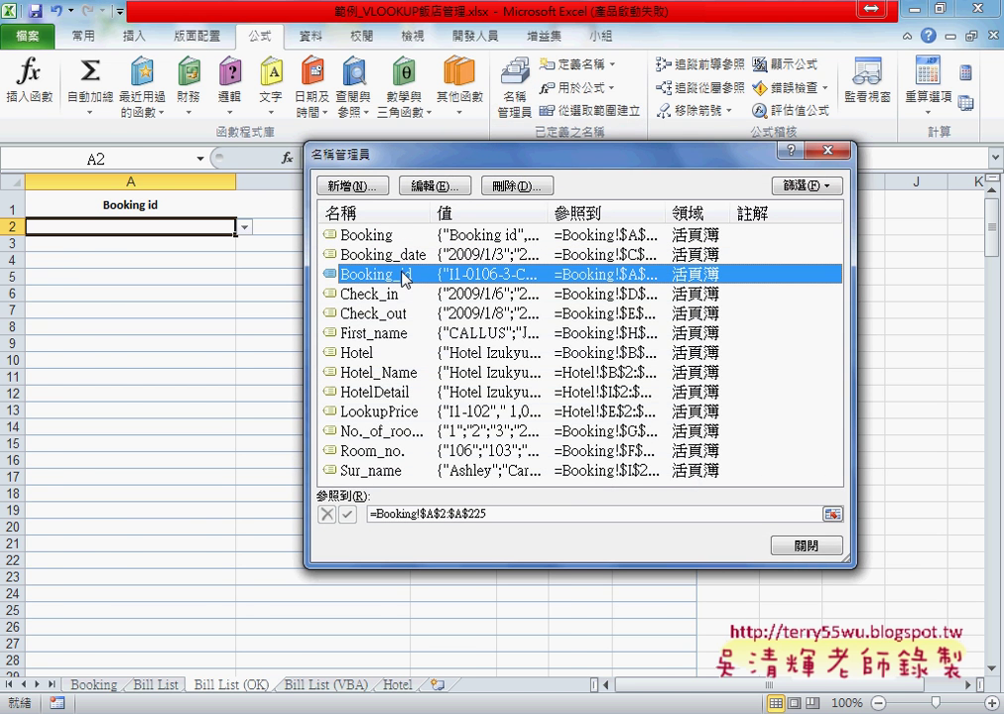
click(493, 513)
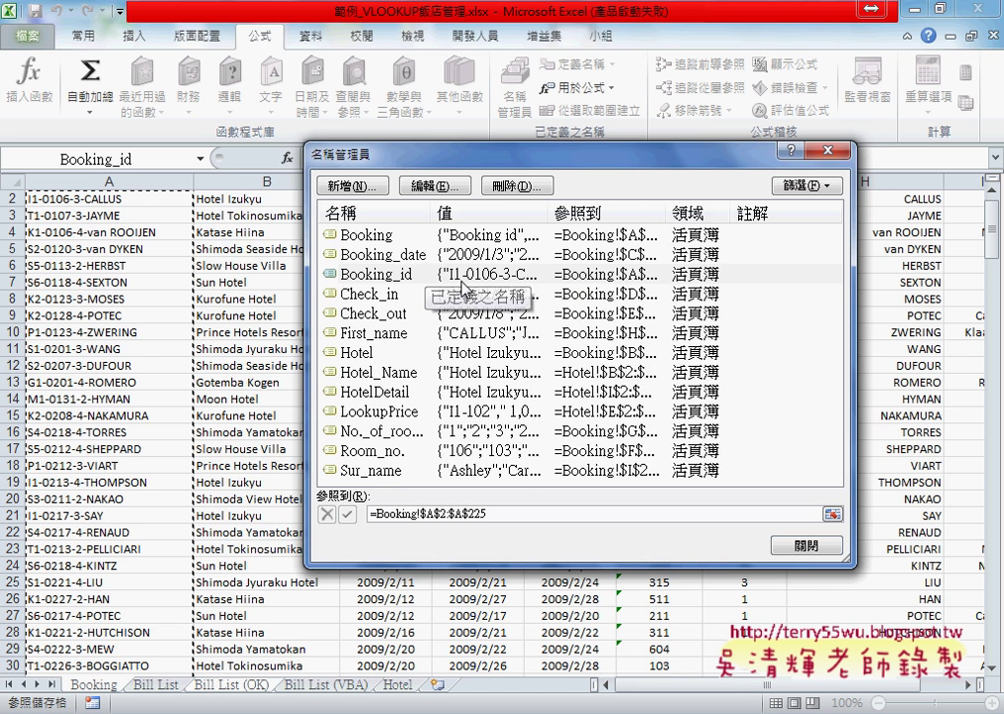
click(805, 545)
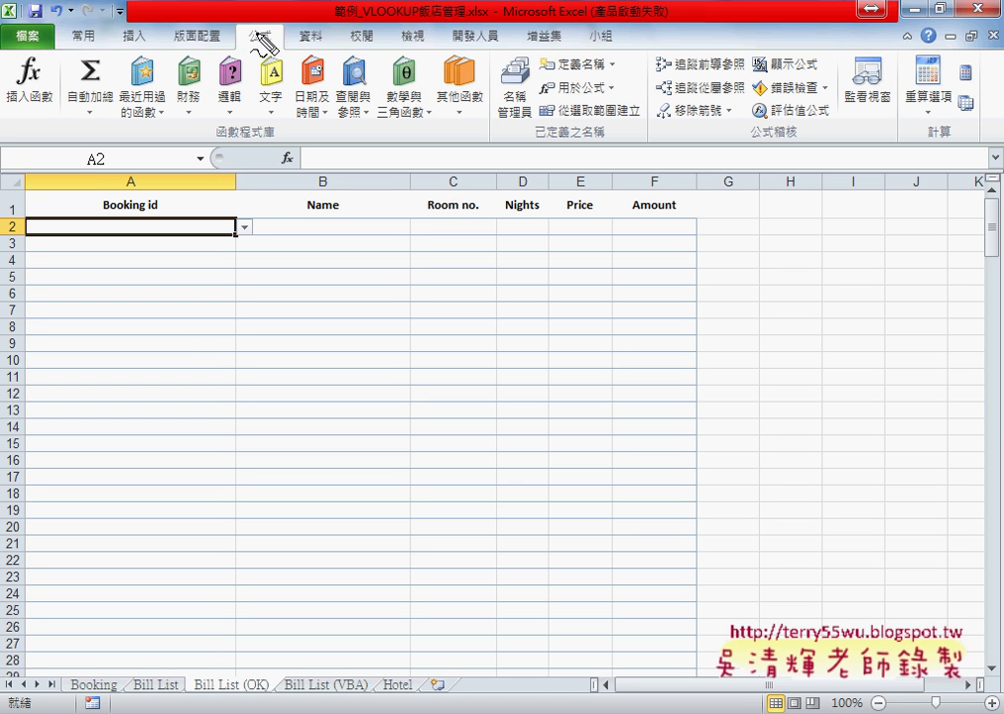
Circle the Formulas tab, Name Manager and Data tab with the pen, clear the marks, and show the data tools.
drag(265, 26, 270, 48)
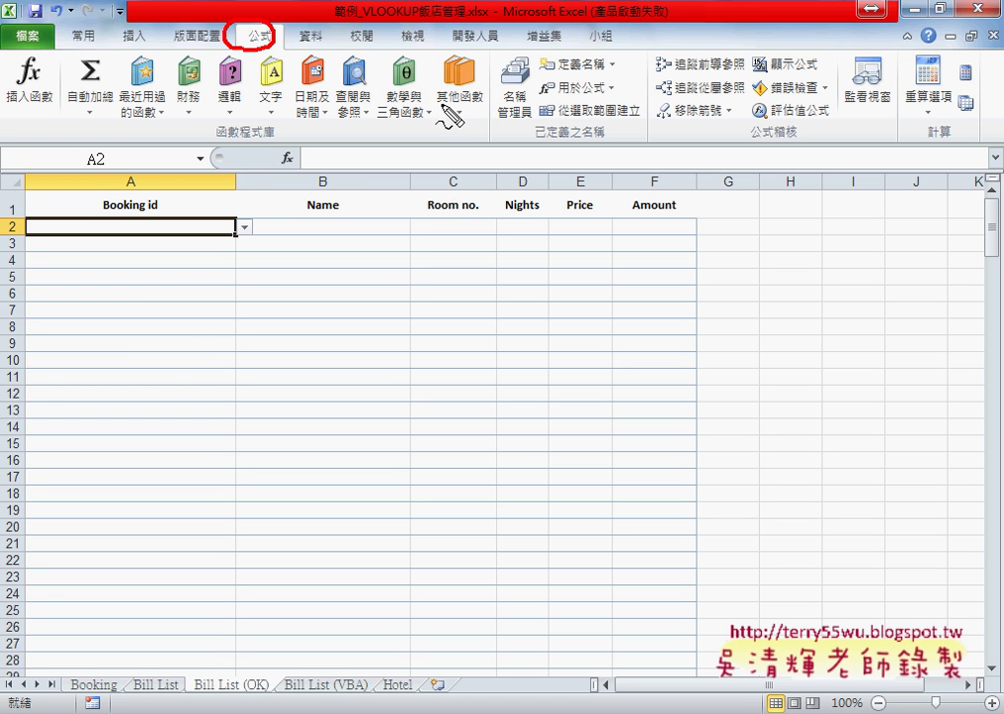
drag(524, 59, 531, 141)
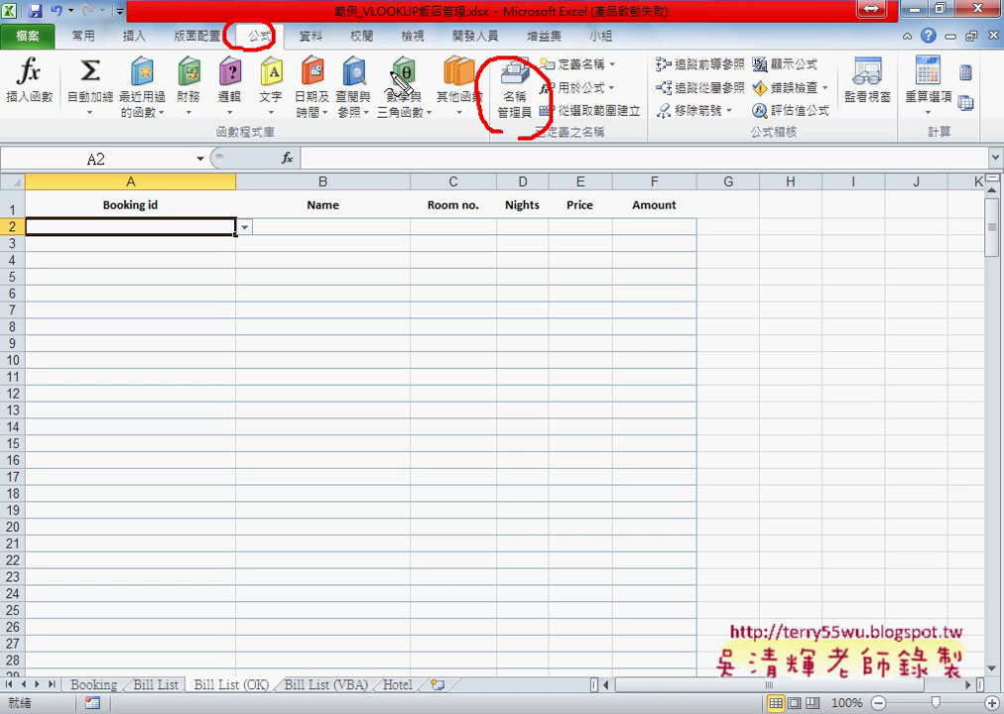
drag(316, 24, 313, 62)
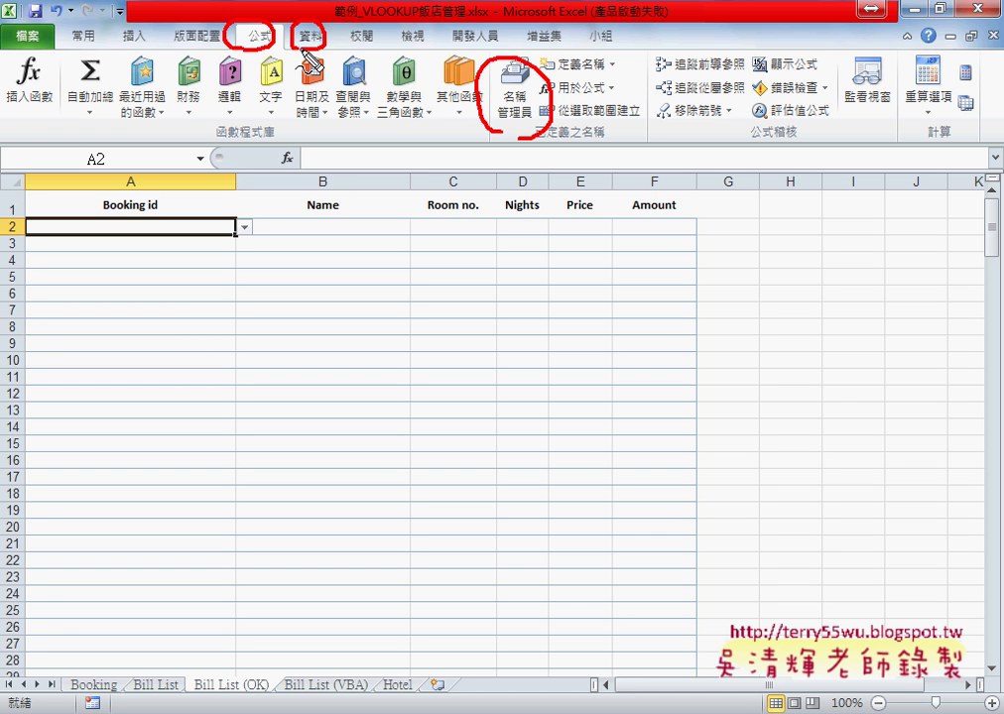
key(Escape)
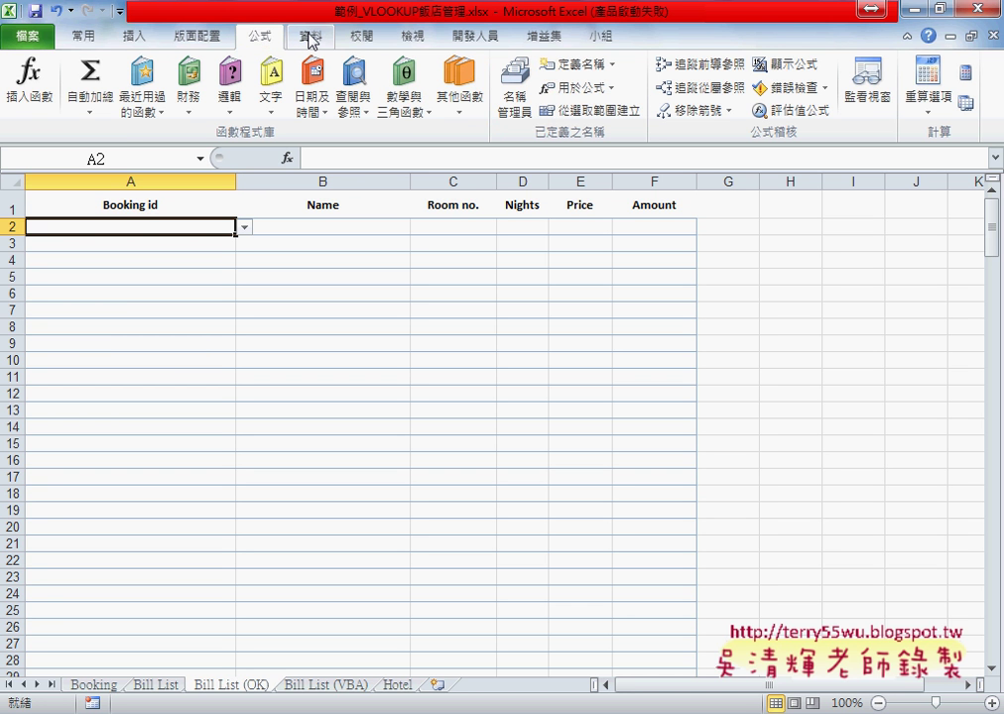
click(312, 39)
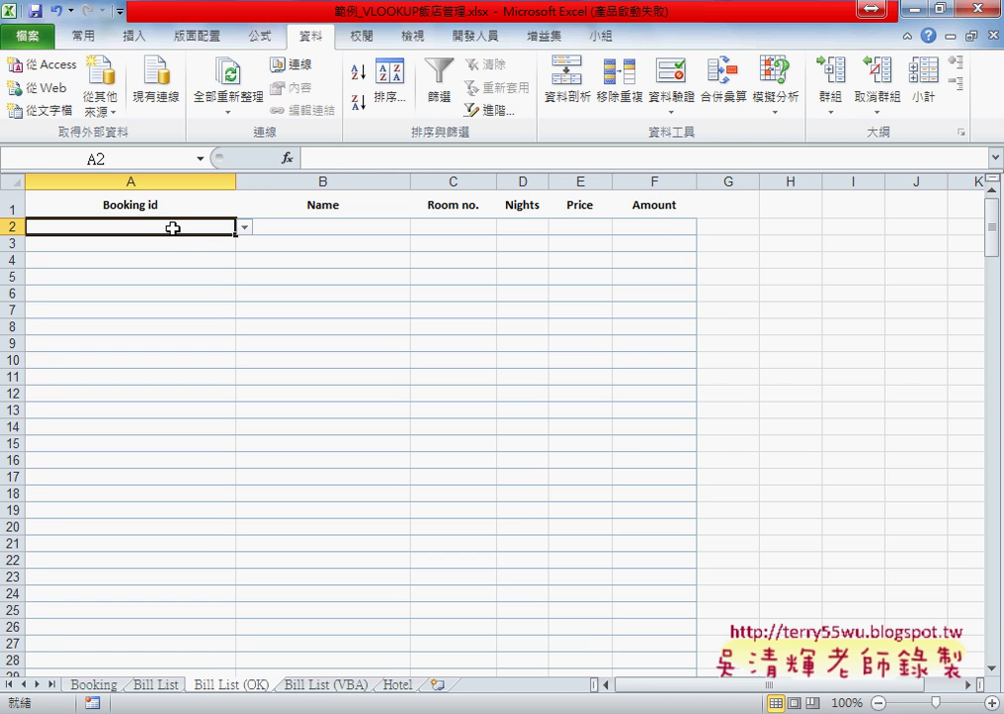
Apply List validation with source =Booking_id from A2 to the bottom of column A.
key(ctrl+shift+Down)
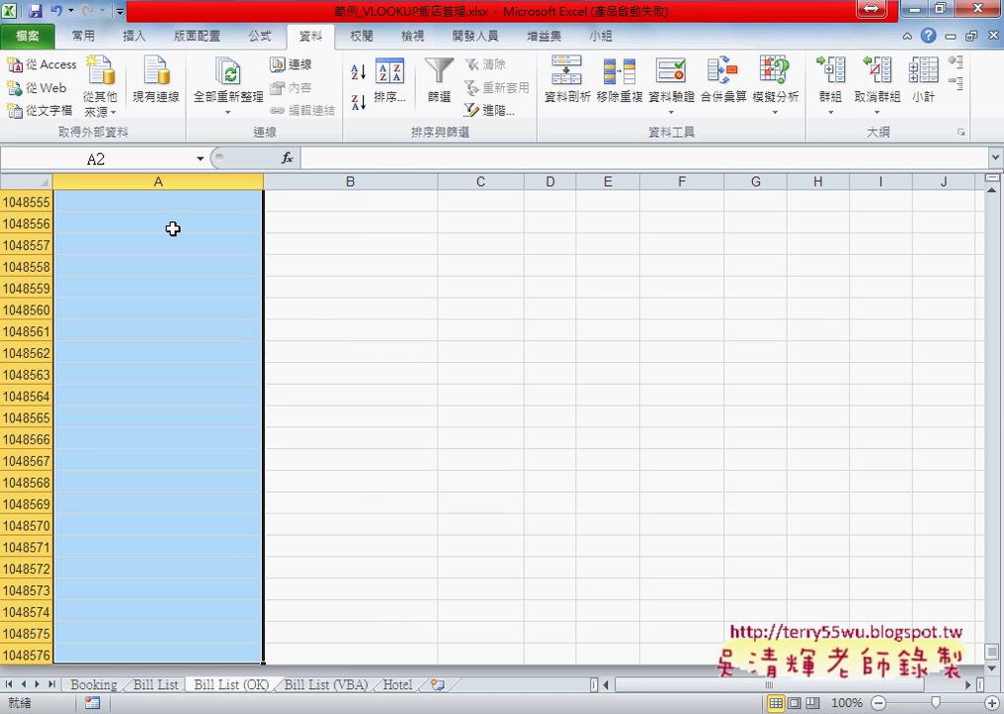
drag(991, 652, 993, 203)
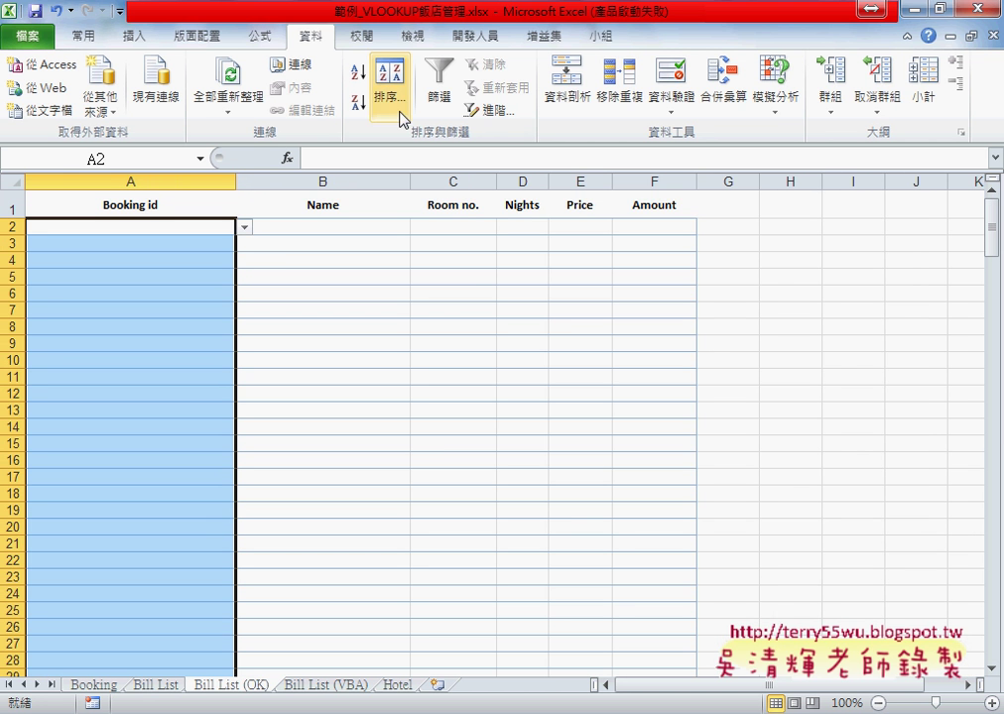
click(671, 77)
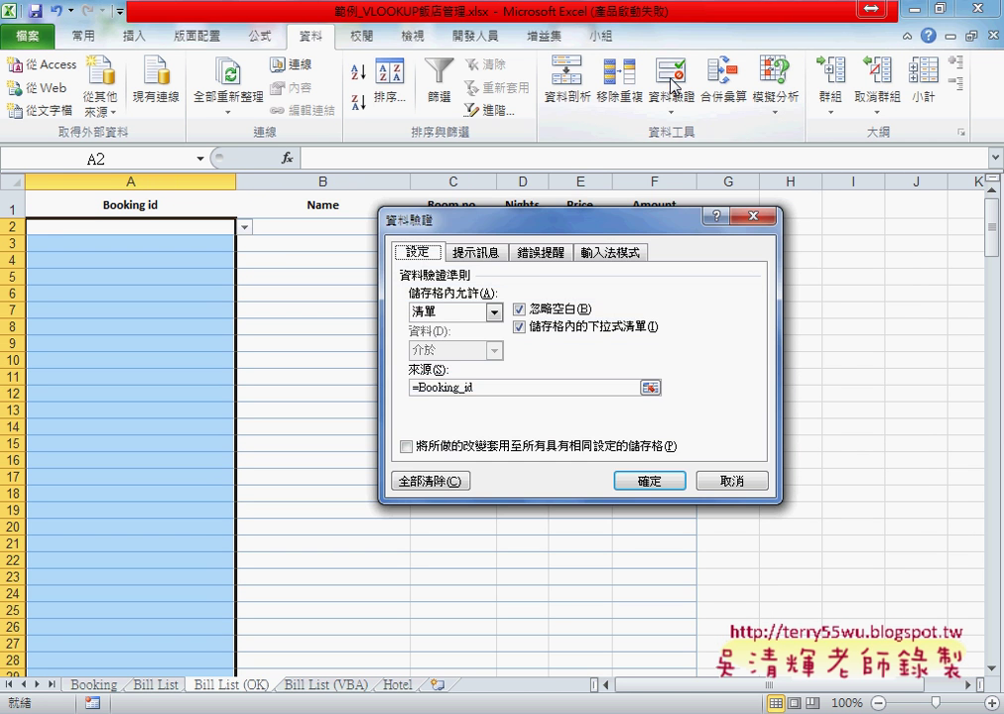
click(495, 312)
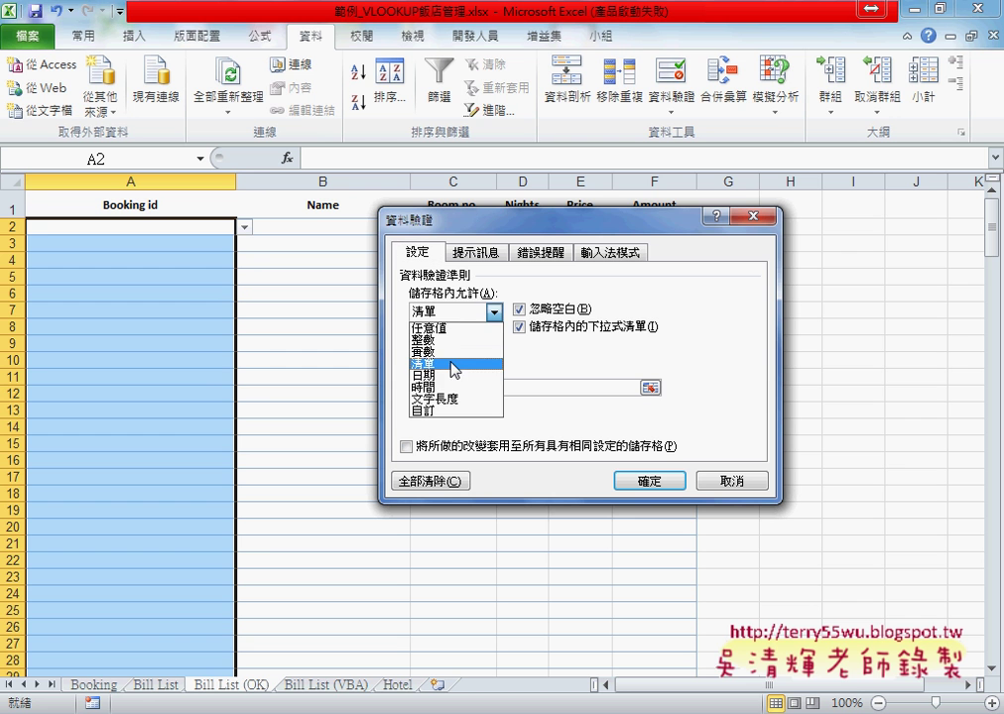
click(452, 329)
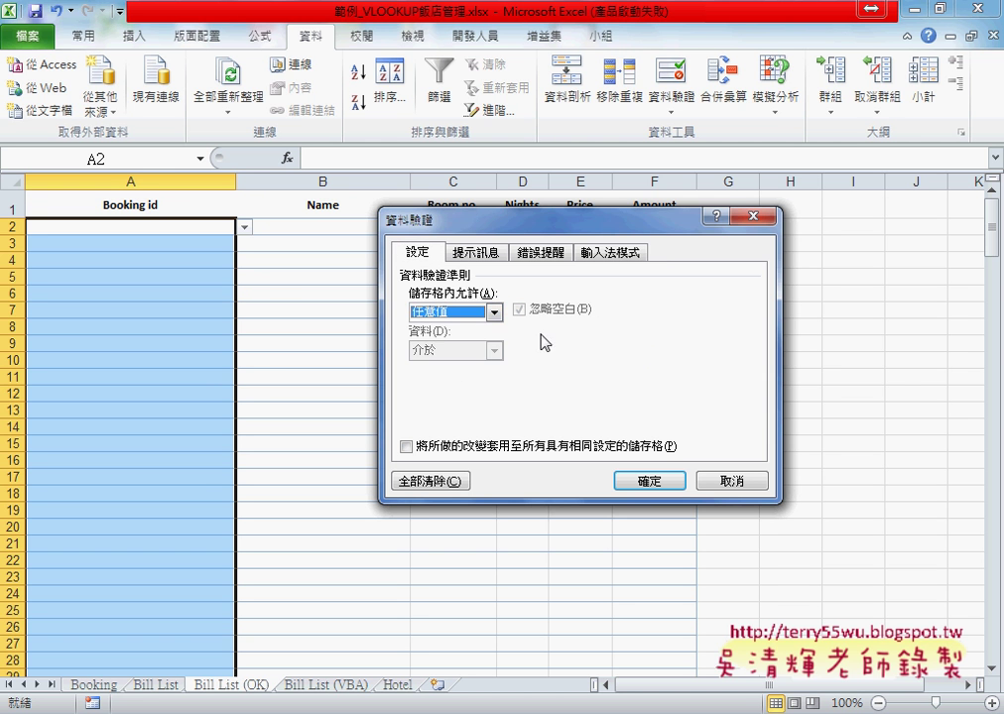
click(477, 314)
click(466, 365)
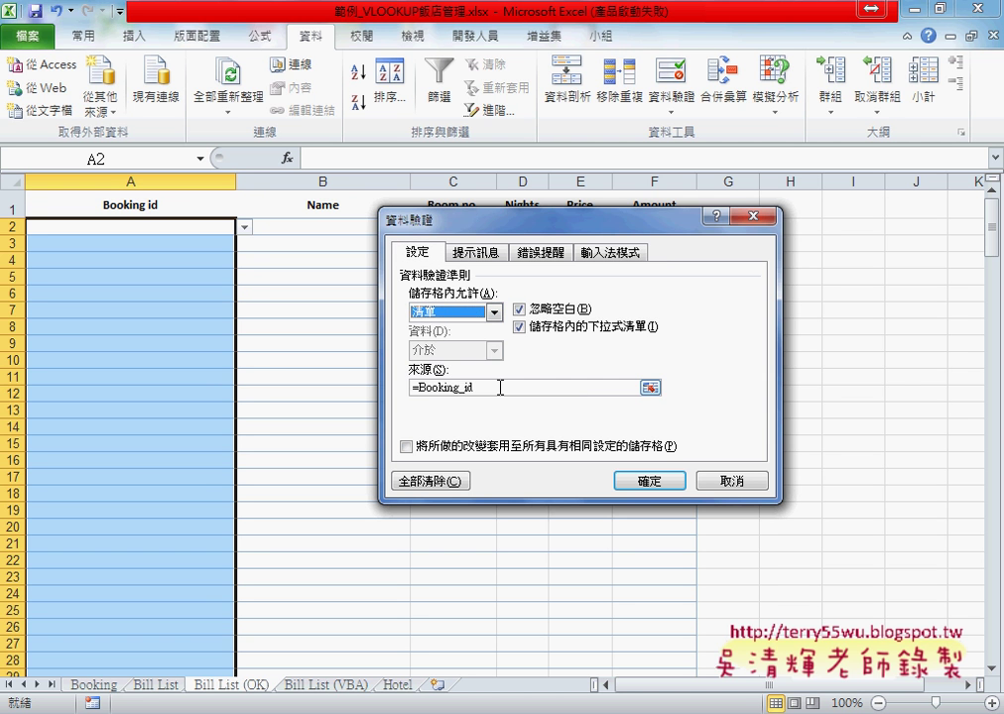
drag(500, 386, 410, 387)
key(BackSpace)
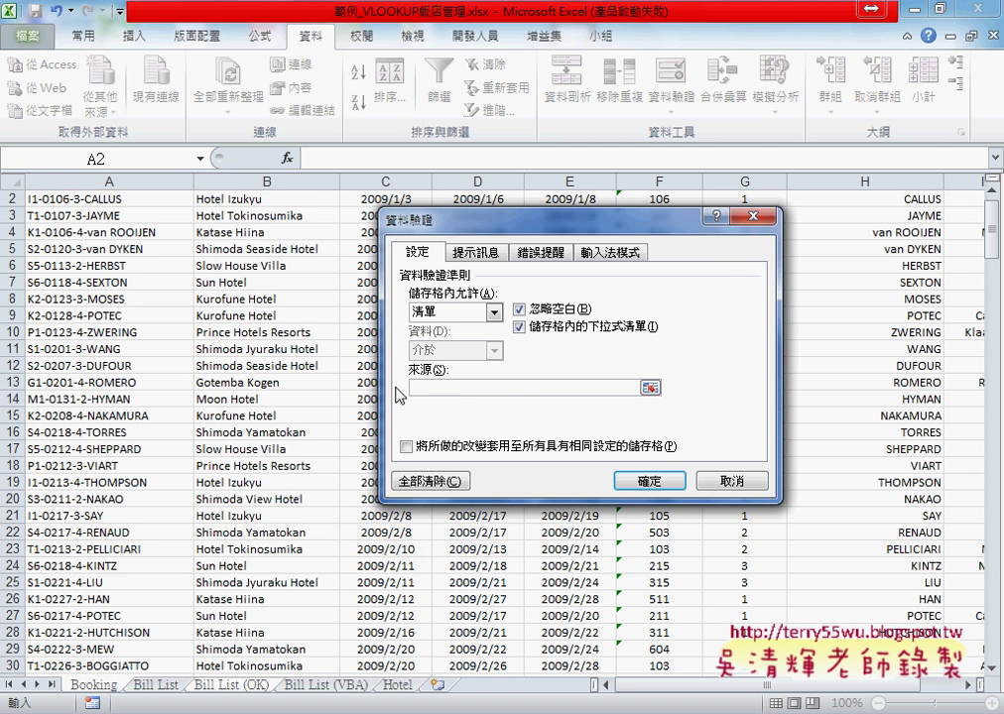
key(F3)
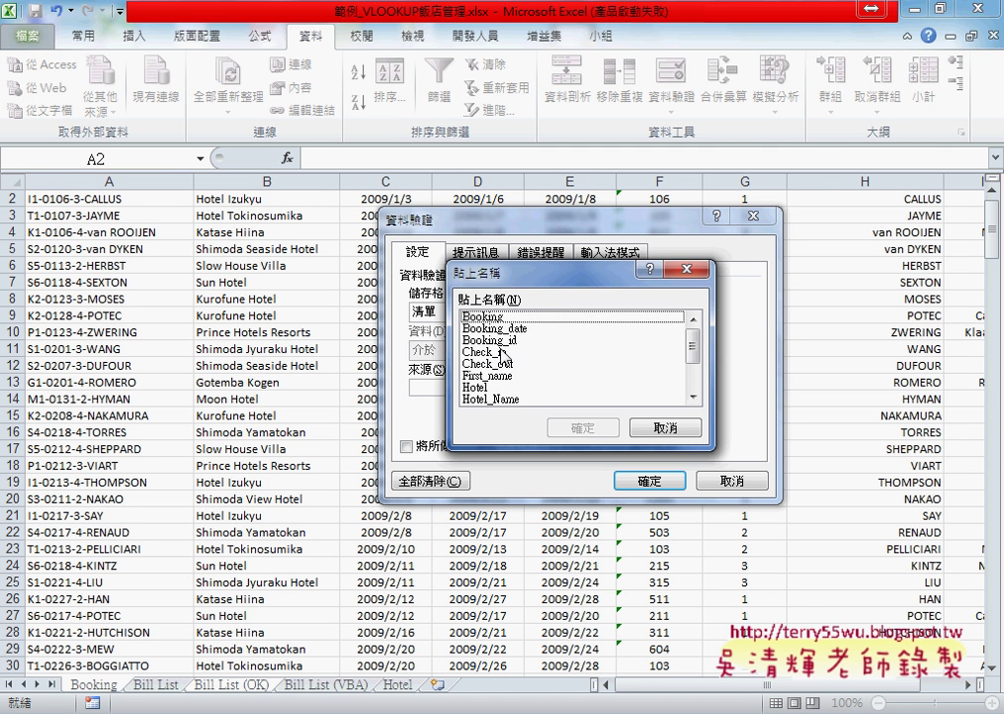
click(488, 341)
click(583, 428)
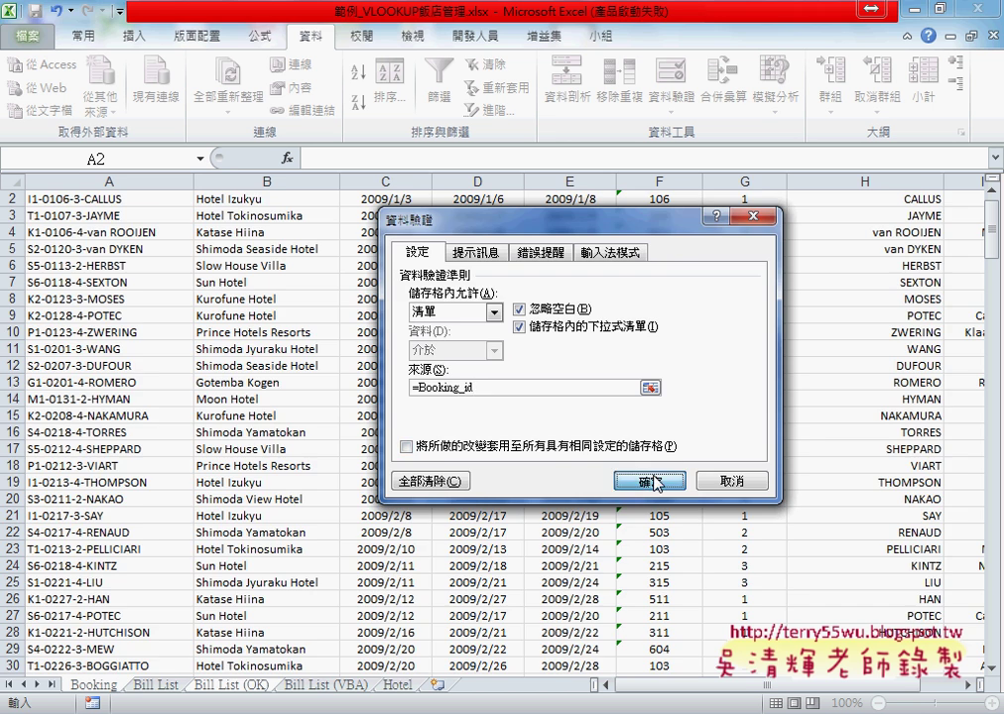
click(651, 481)
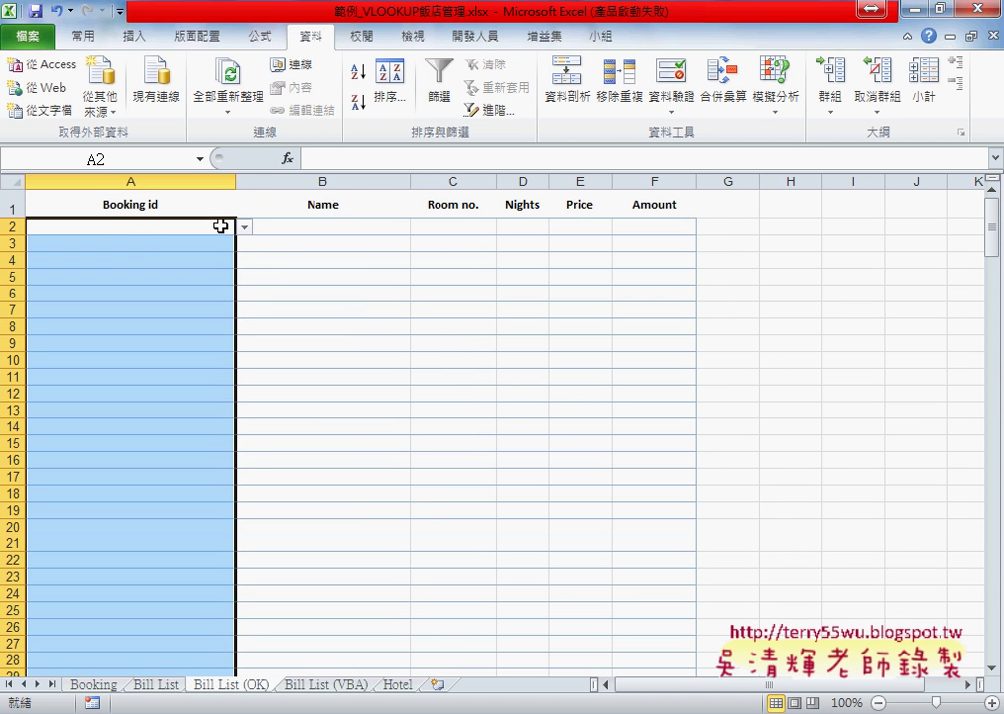
click(224, 226)
click(244, 229)
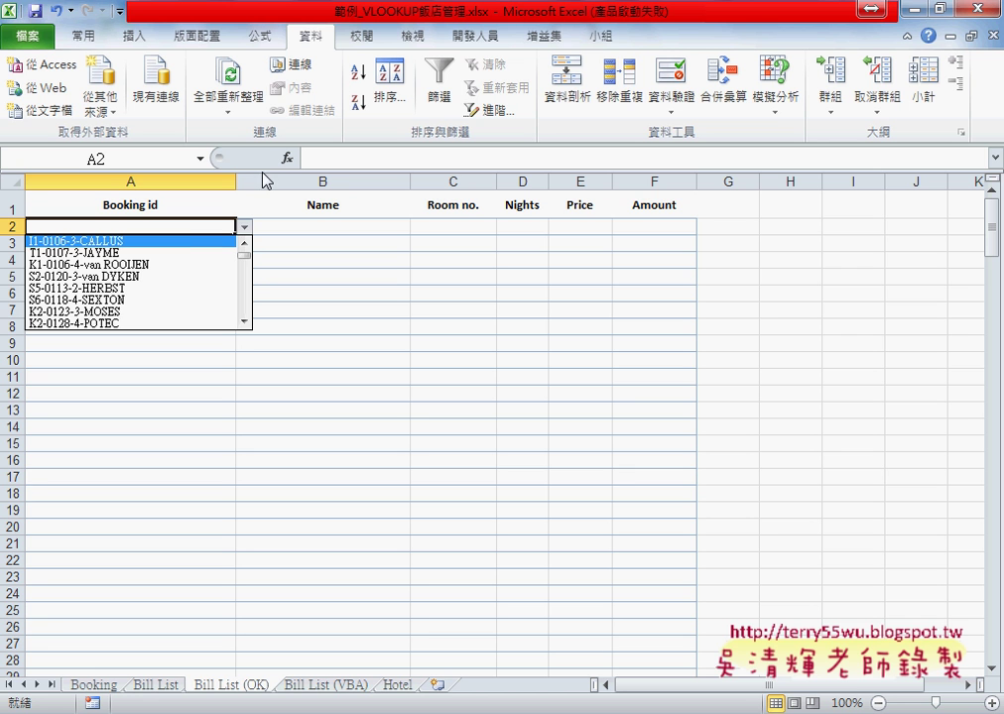
key(Escape)
click(186, 244)
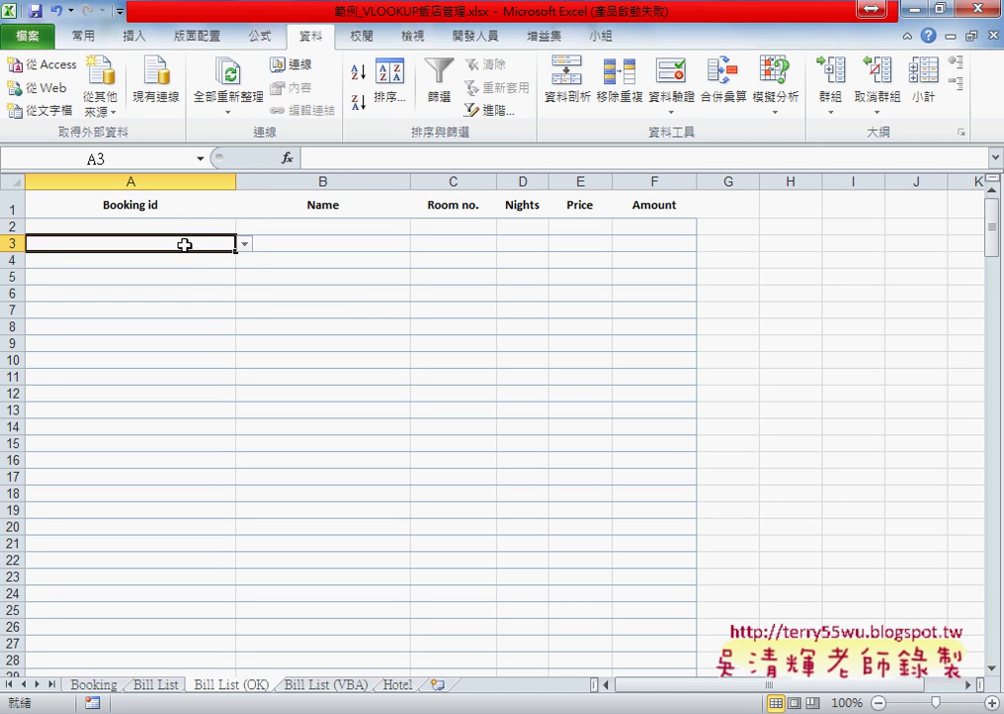
click(186, 260)
click(185, 277)
click(185, 294)
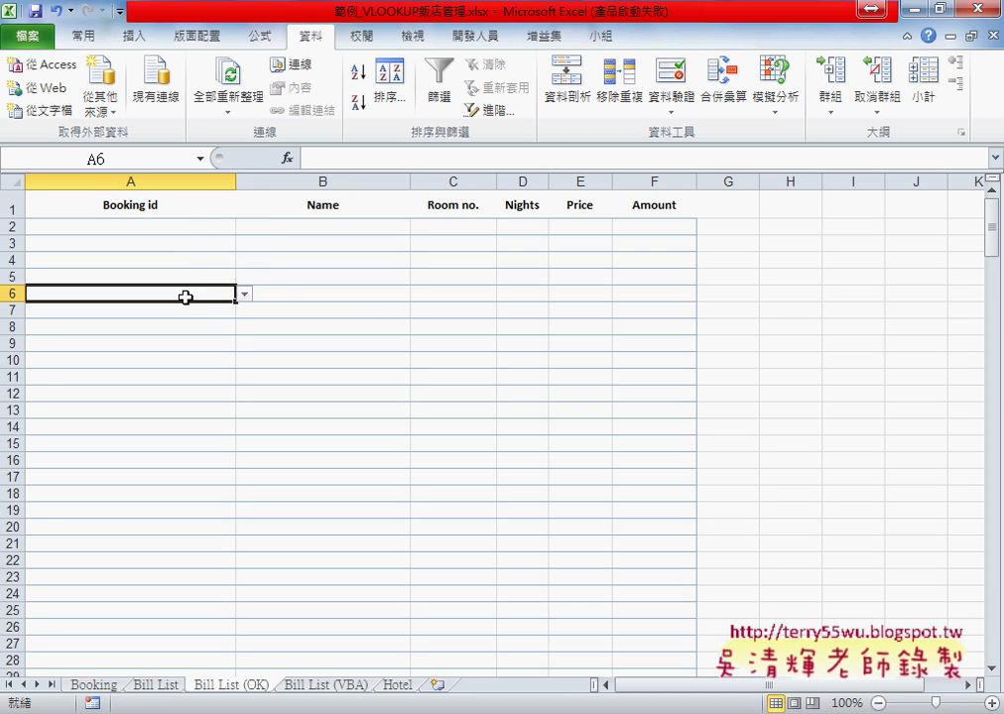
click(186, 307)
click(202, 327)
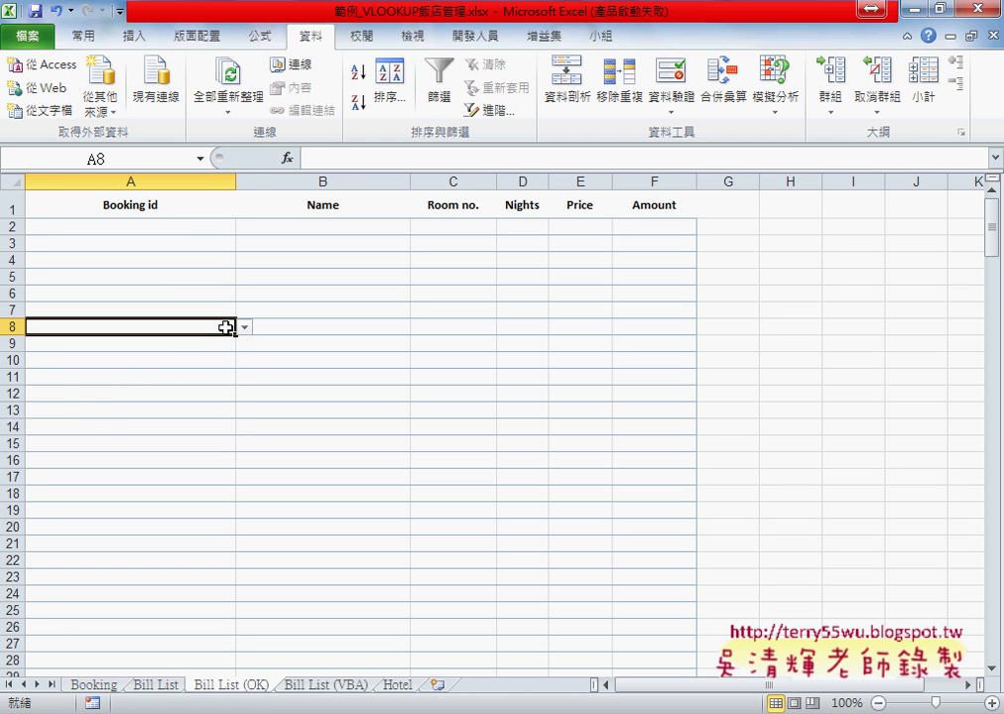
click(244, 327)
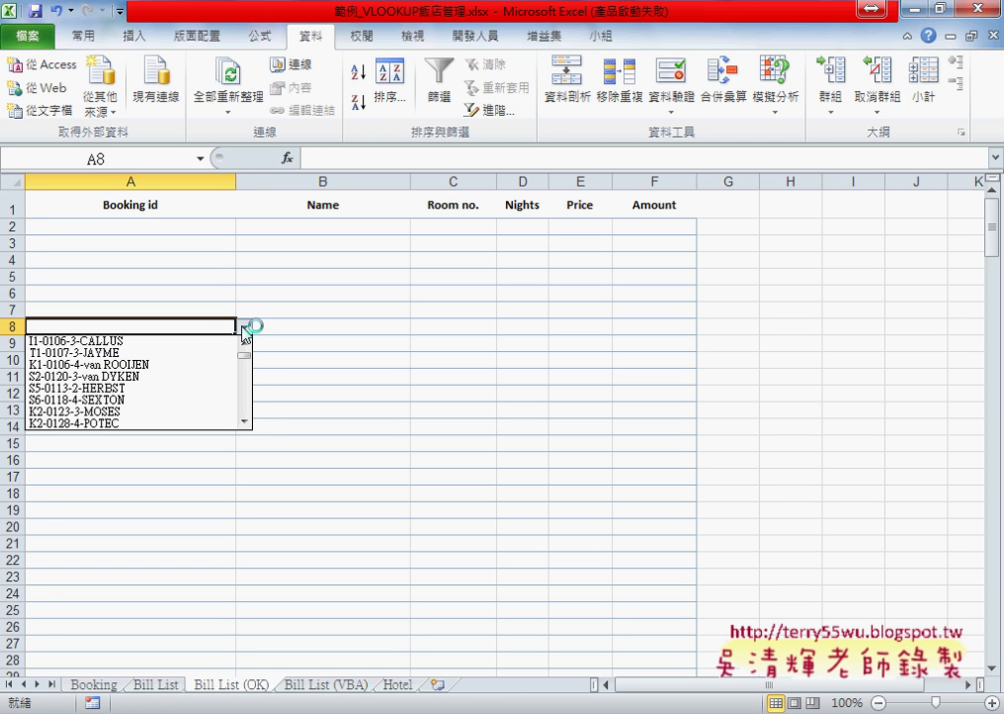
click(184, 226)
click(244, 227)
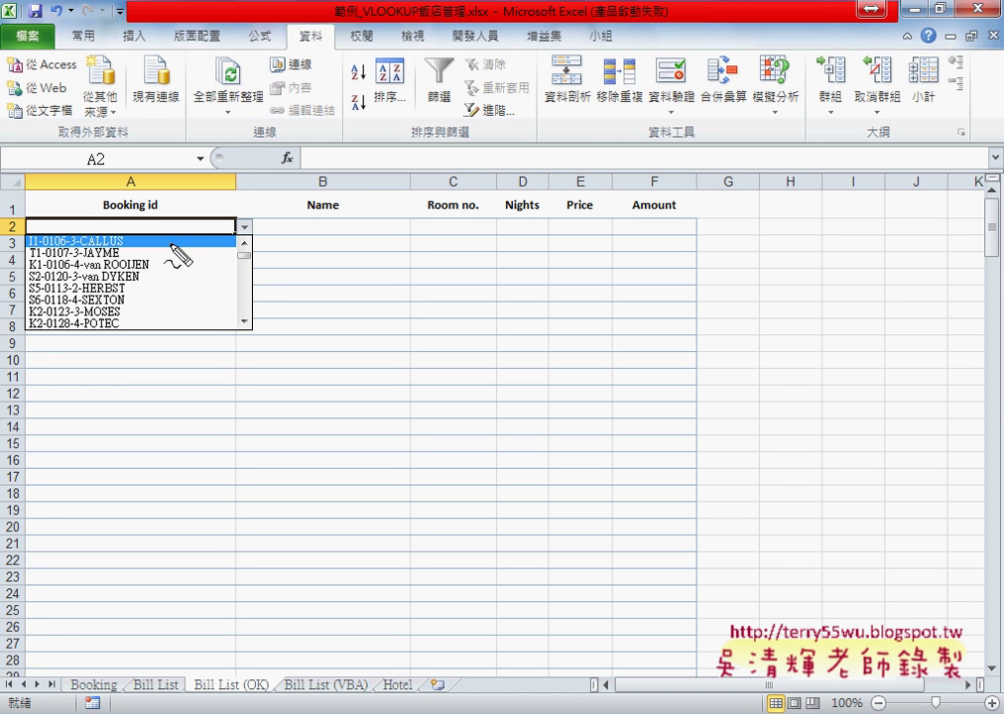
drag(171, 248, 119, 256)
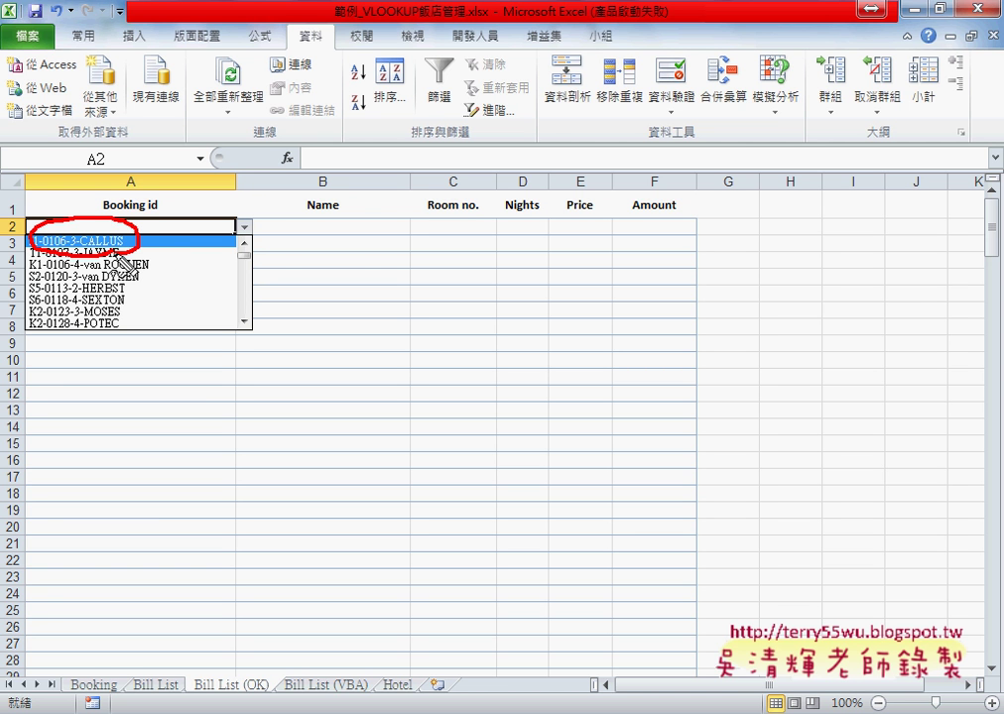
drag(282, 244, 691, 230)
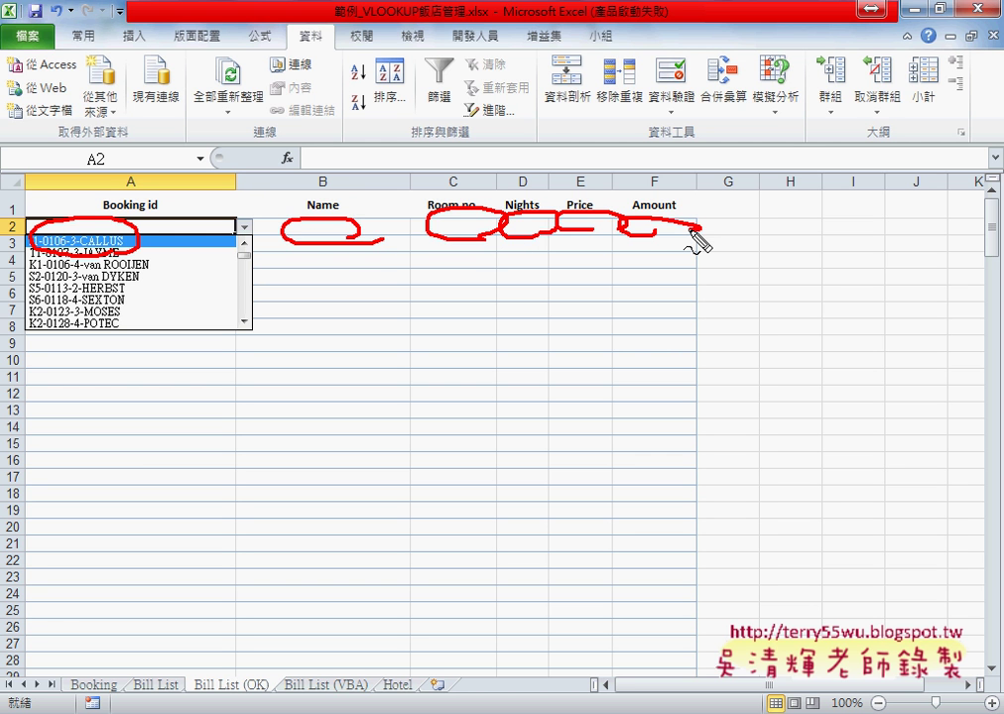
key(Escape)
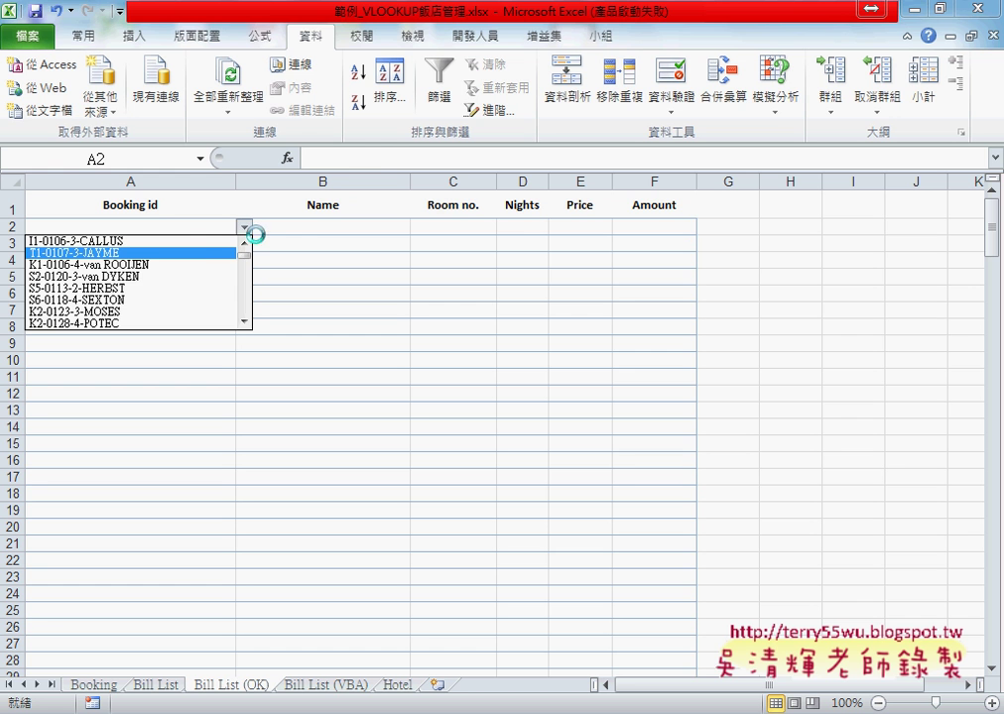
Pick booking ids for A2–A5: the first listed id, then the room 103, A204 and 208 bookings.
click(197, 242)
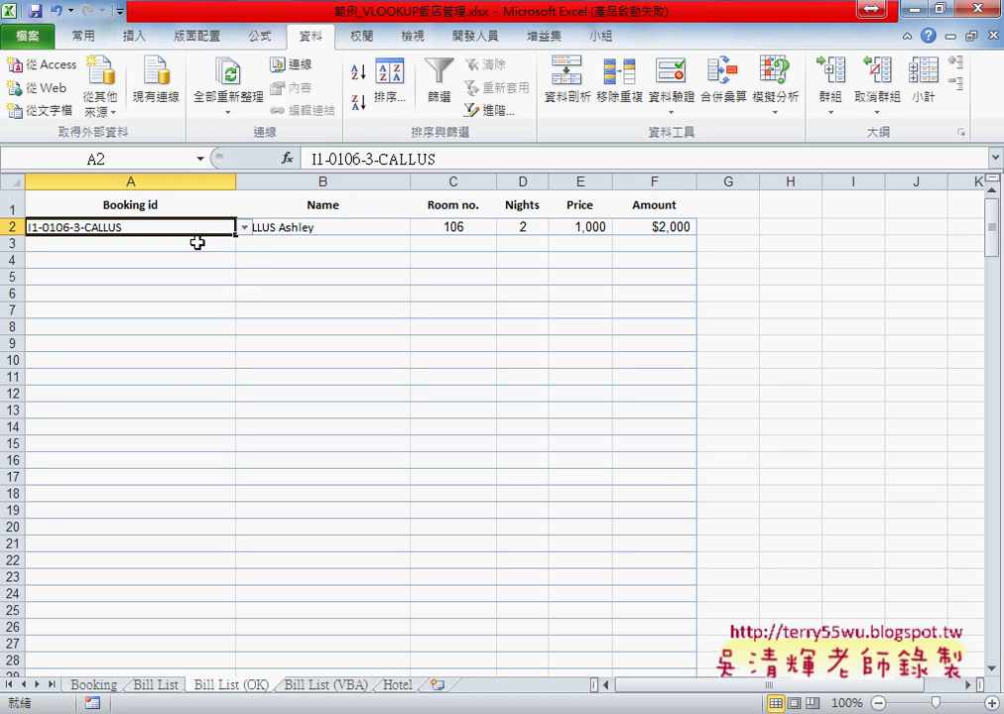
click(198, 243)
click(243, 243)
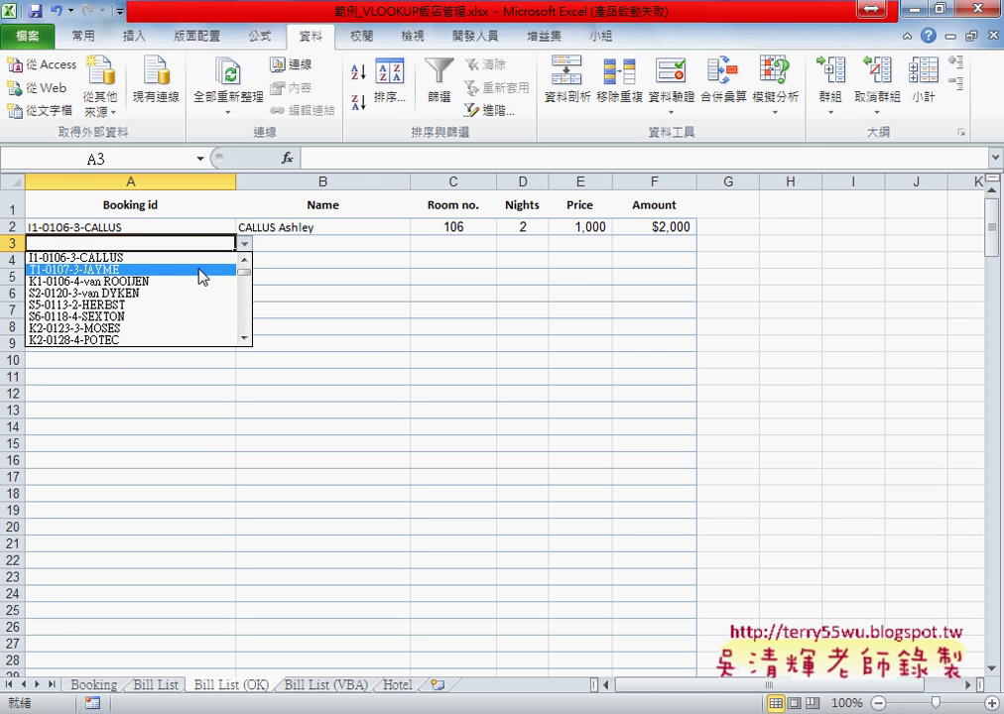
click(203, 274)
click(189, 260)
click(243, 260)
click(198, 300)
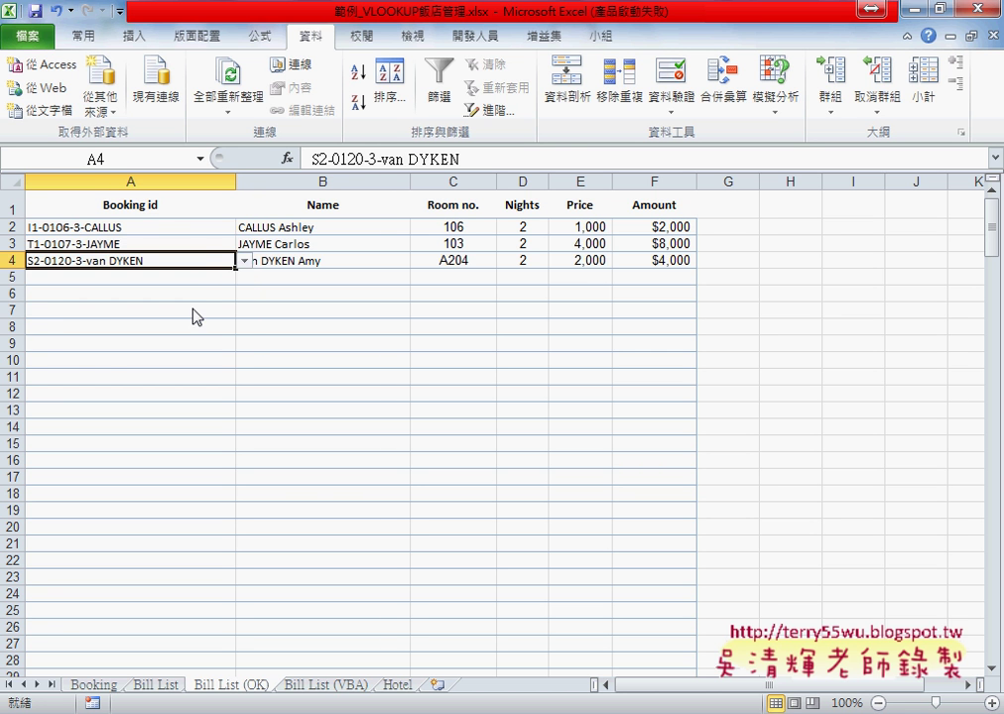
click(198, 280)
click(245, 278)
click(189, 339)
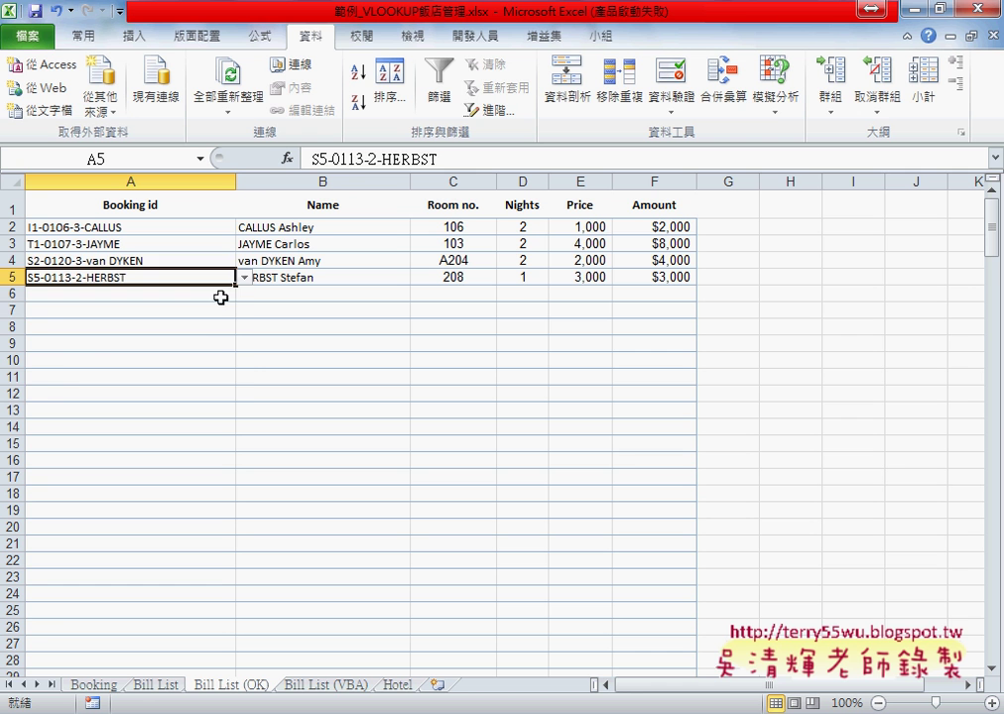
Pick the room 208, 612 and 103 bookings for A6–A8, then view B2's Name formula.
click(222, 296)
click(246, 298)
click(158, 355)
click(204, 310)
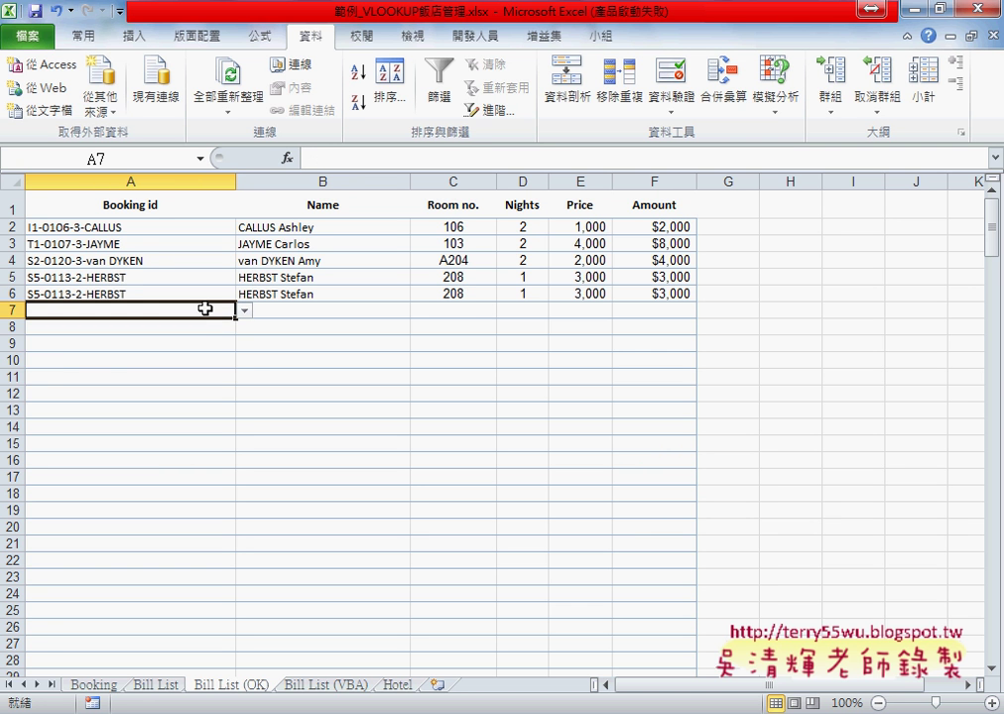
click(244, 311)
click(168, 348)
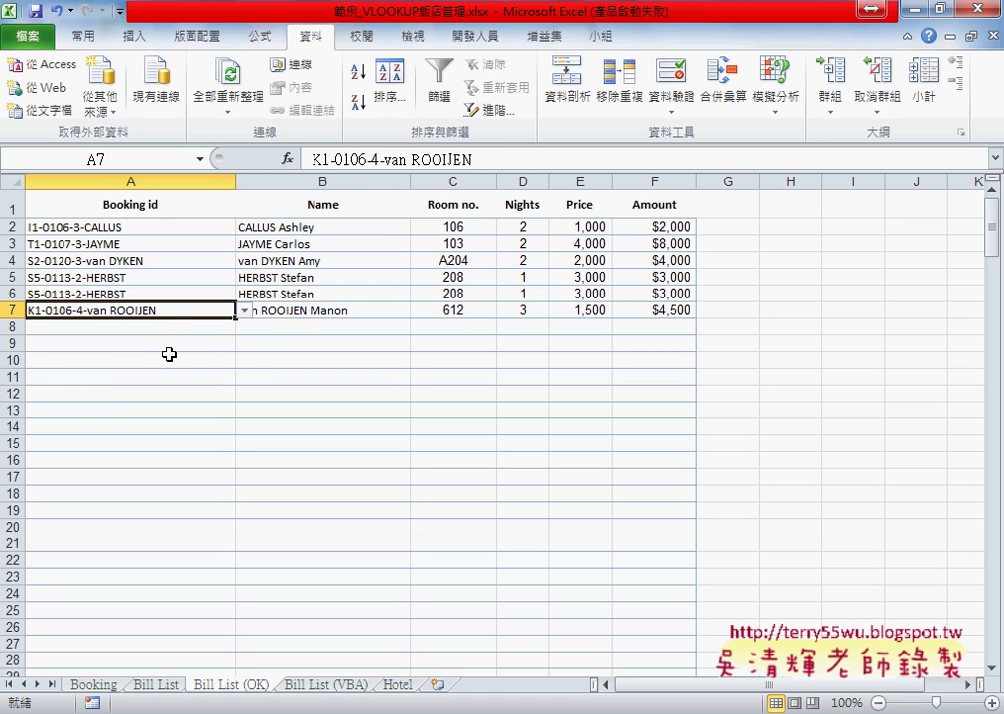
click(198, 327)
click(245, 327)
click(175, 349)
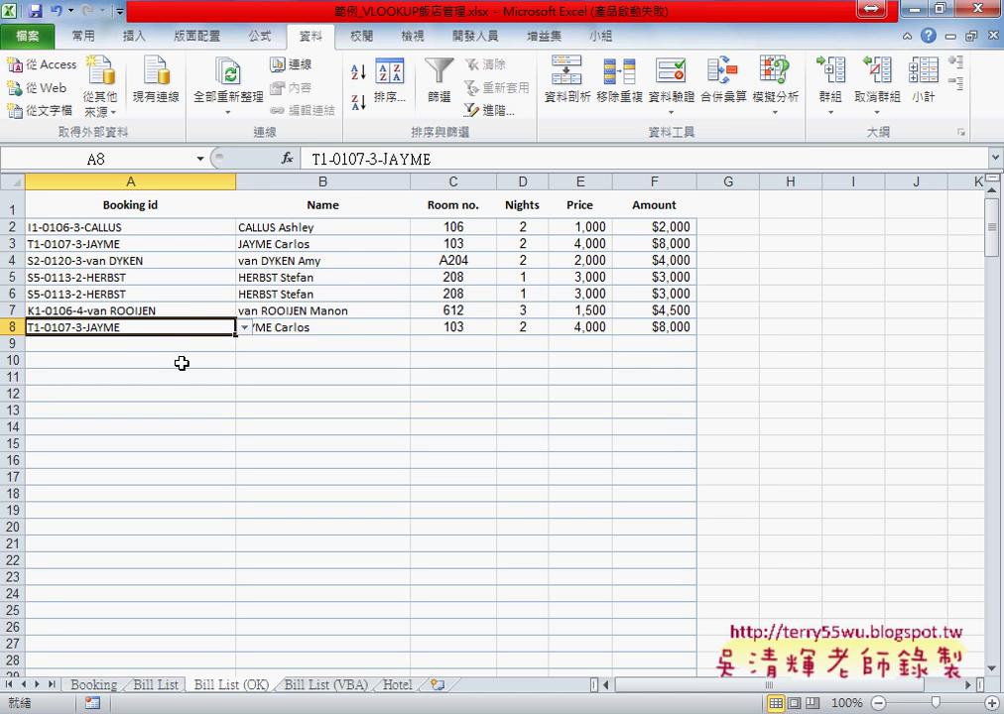
click(349, 230)
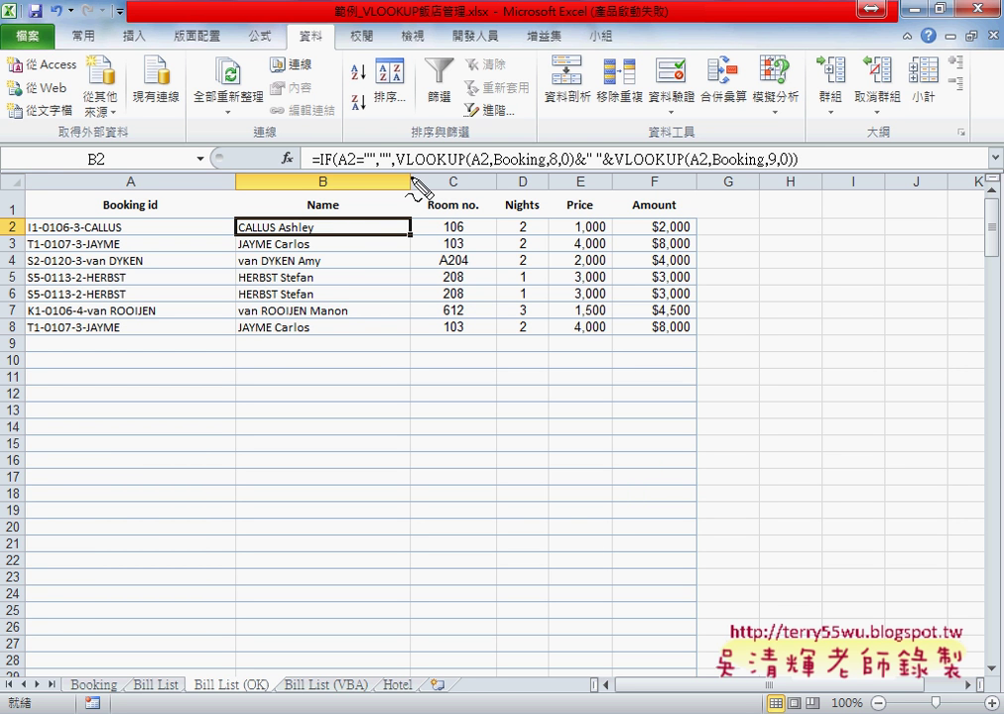
drag(405, 169, 784, 166)
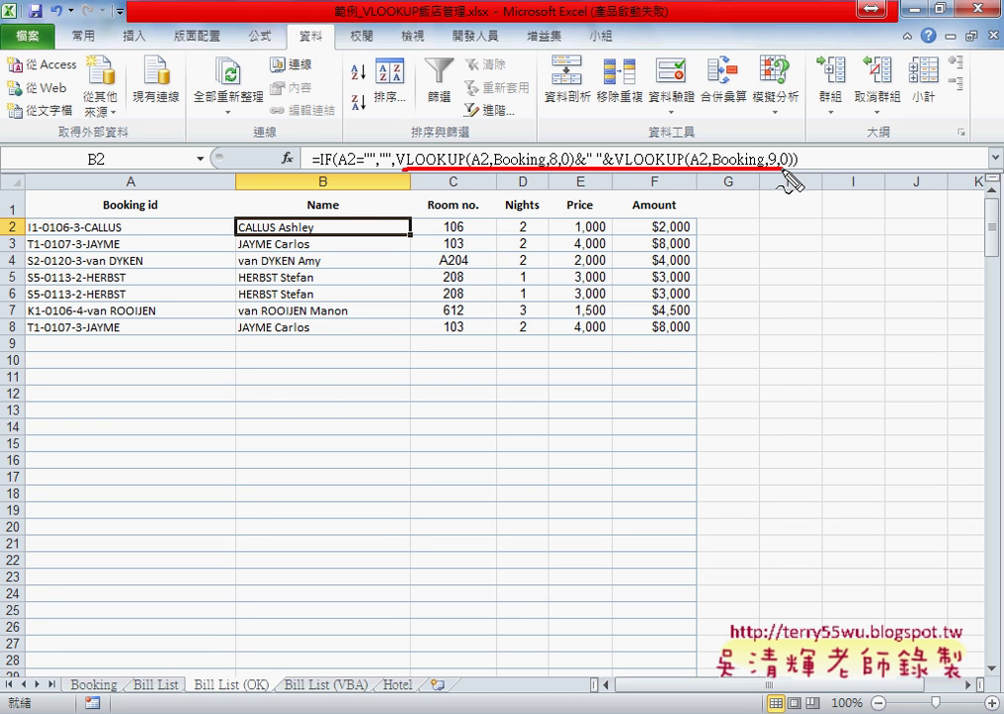
drag(280, 524, 307, 557)
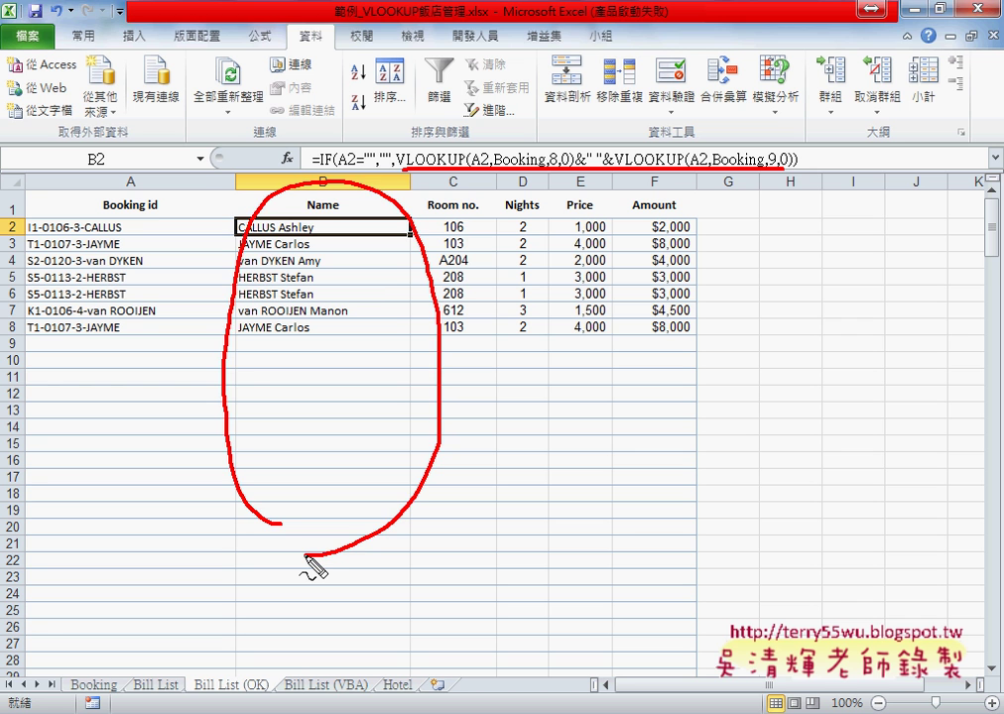
key(Escape)
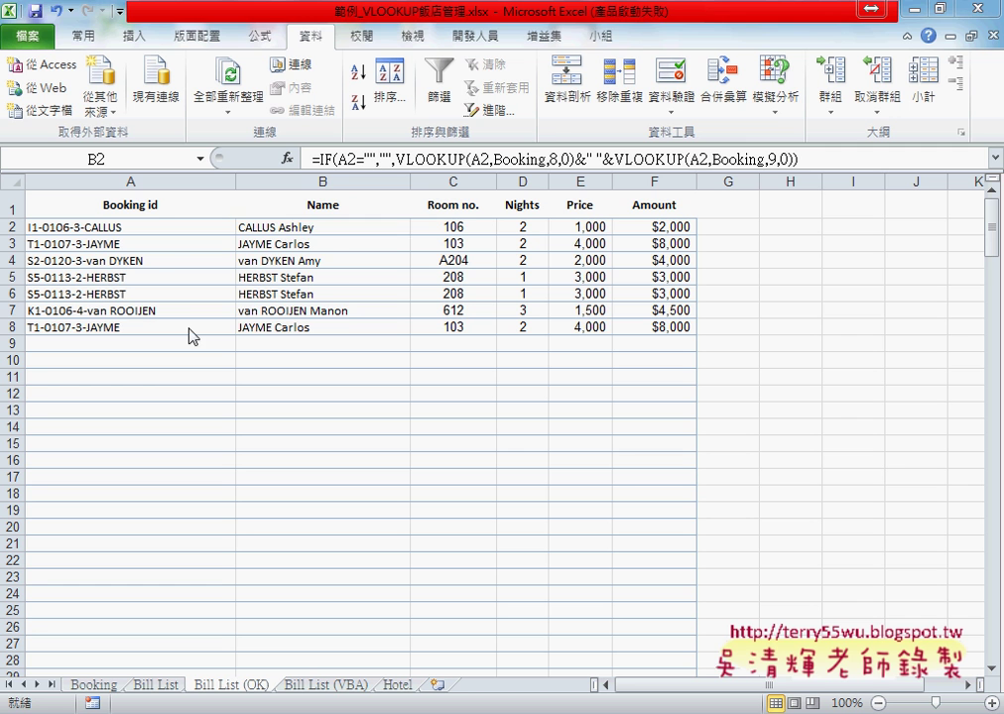
Clear A8 and replace it with the room 106 booking from the dropdown.
click(147, 325)
key(Delete)
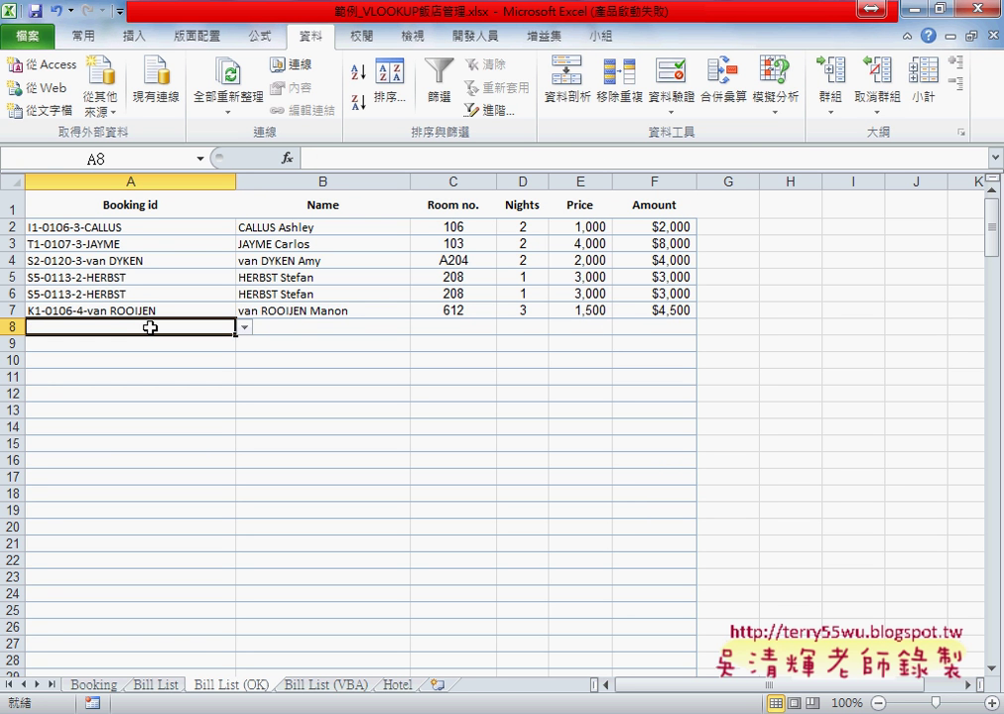
click(244, 328)
click(211, 341)
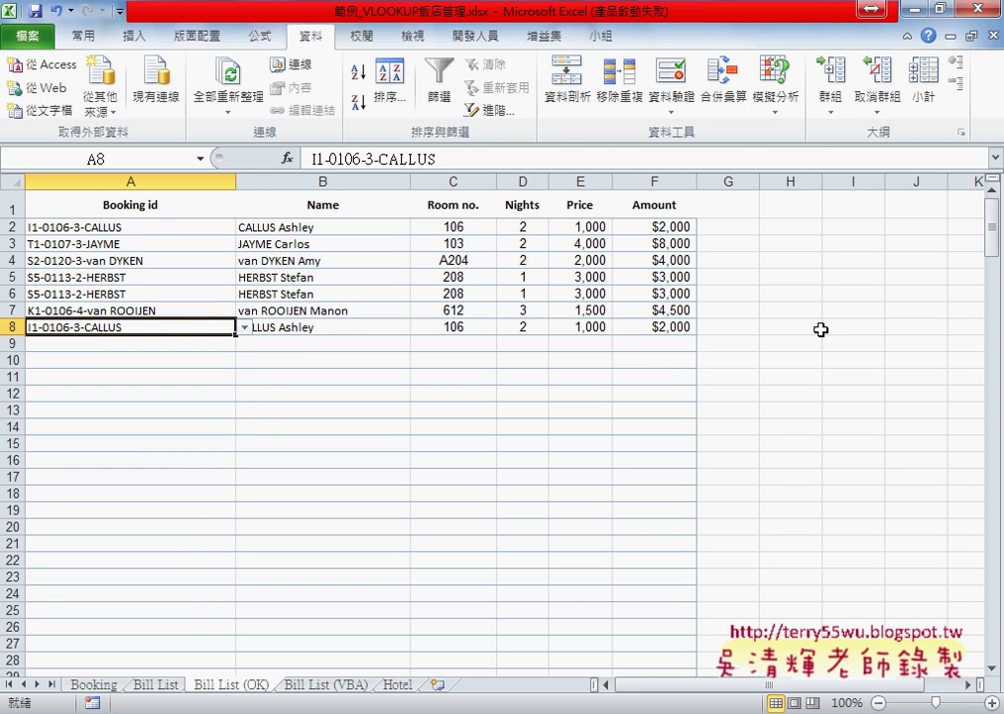
Inspect B8's IF function arguments without changes, then copy the Bill List sheet as Bill List (2).
click(357, 332)
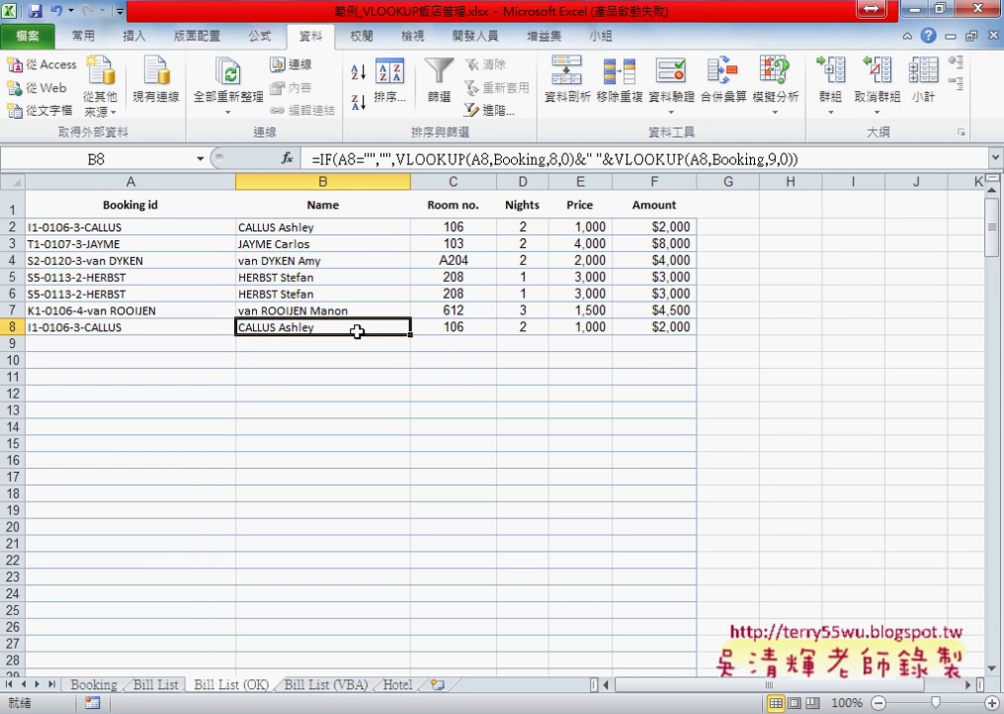
click(380, 160)
click(287, 157)
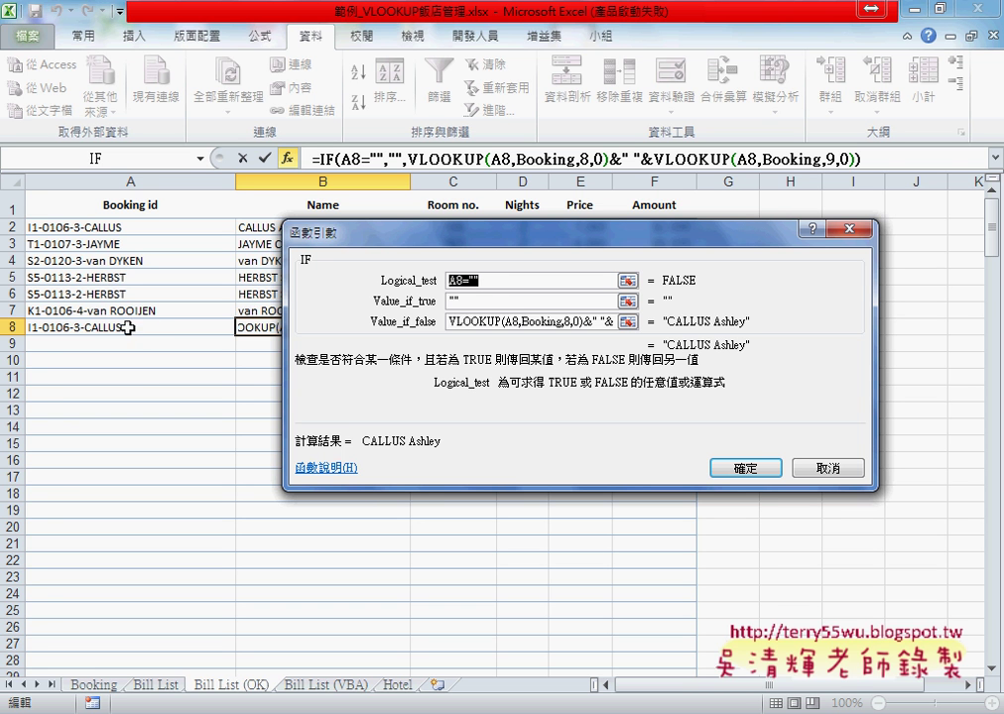
click(460, 304)
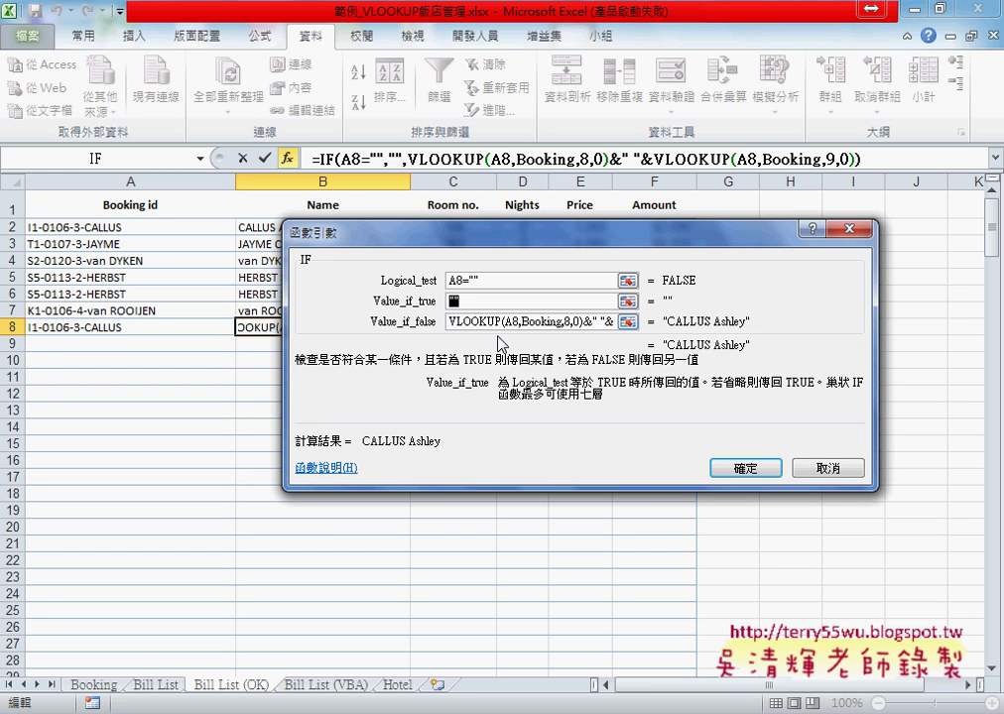
click(829, 467)
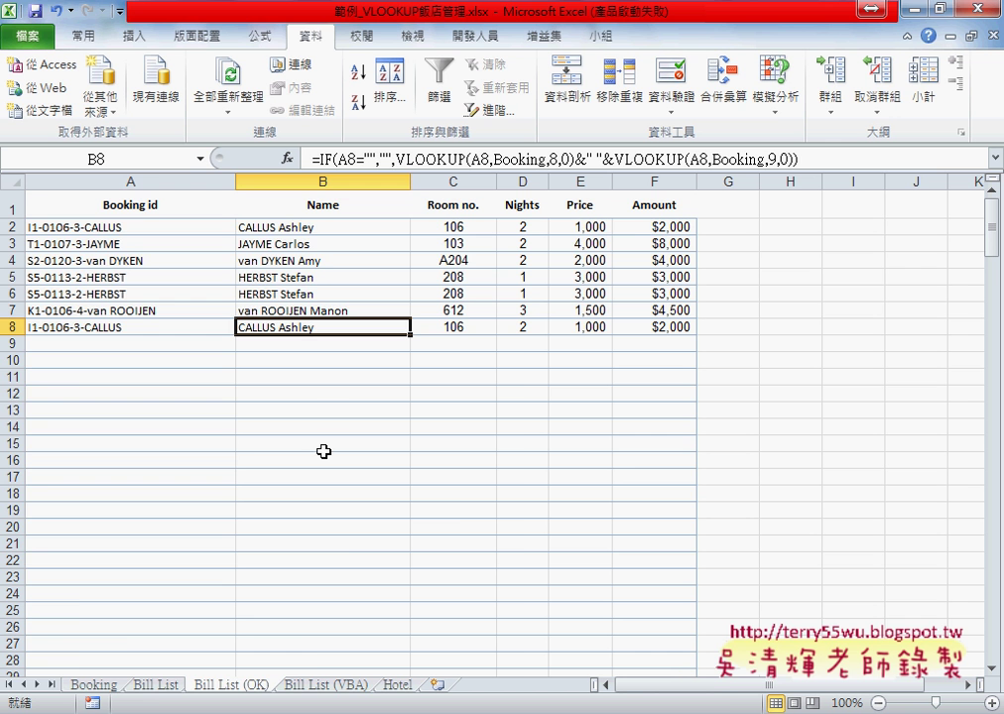
click(155, 685)
drag(155, 686, 204, 684)
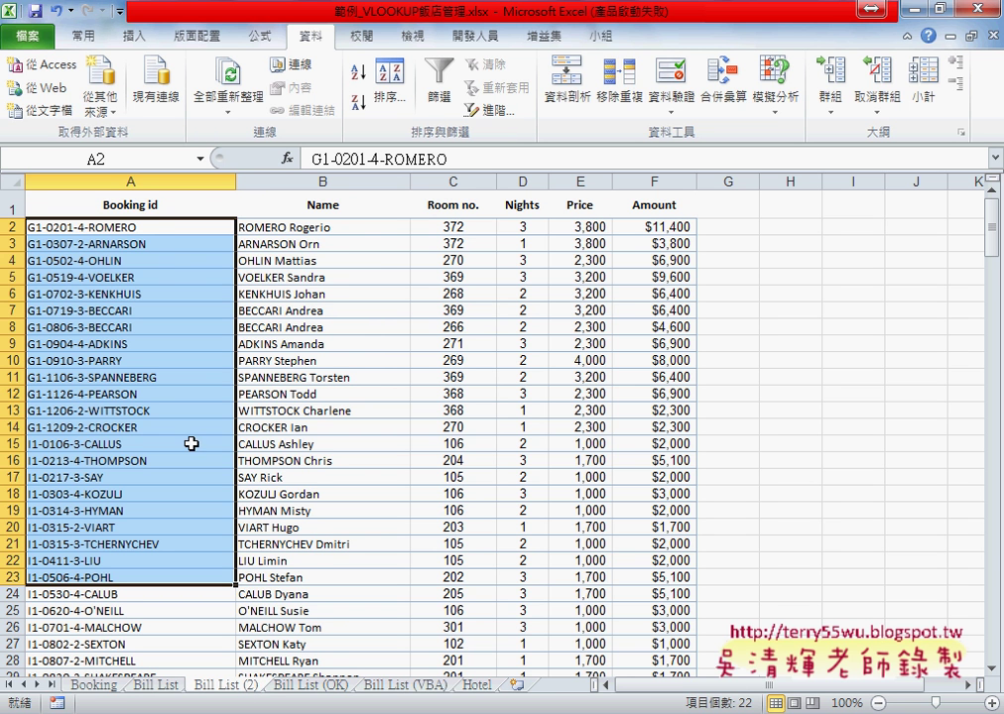
Clear all copied booking rows from A2 through Amount on Bill List (2).
click(144, 240)
click(142, 226)
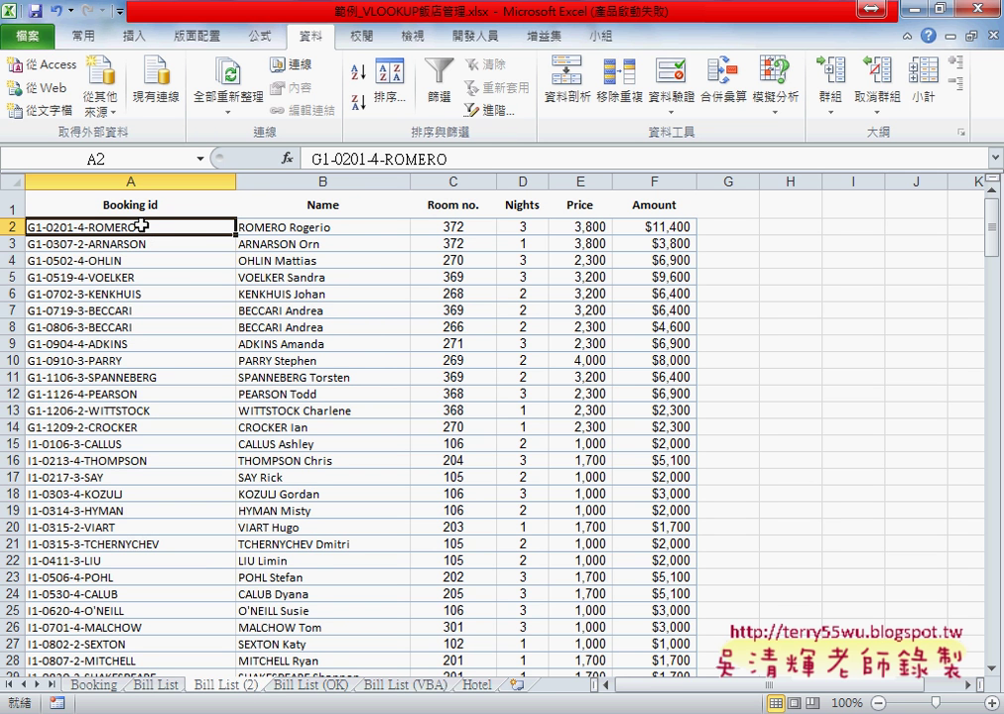
key(ctrl+shift+Right)
key(ctrl+shift+Down)
key(Delete)
key(ctrl+BackSpace)
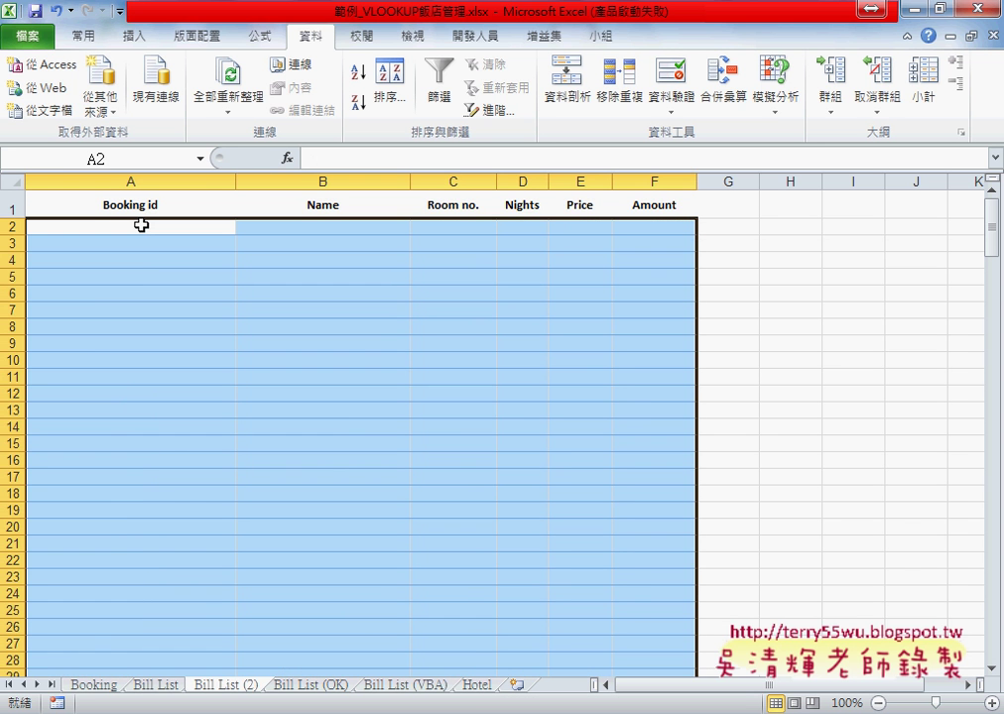
click(142, 226)
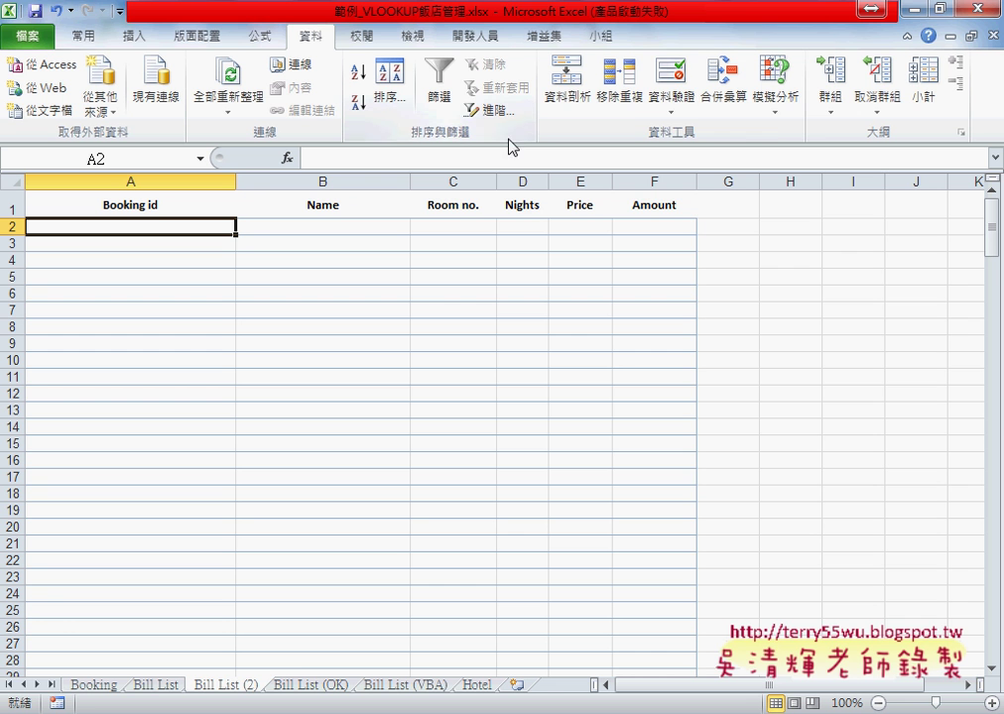
Give A2 List validation with source =Booking_id.
click(671, 77)
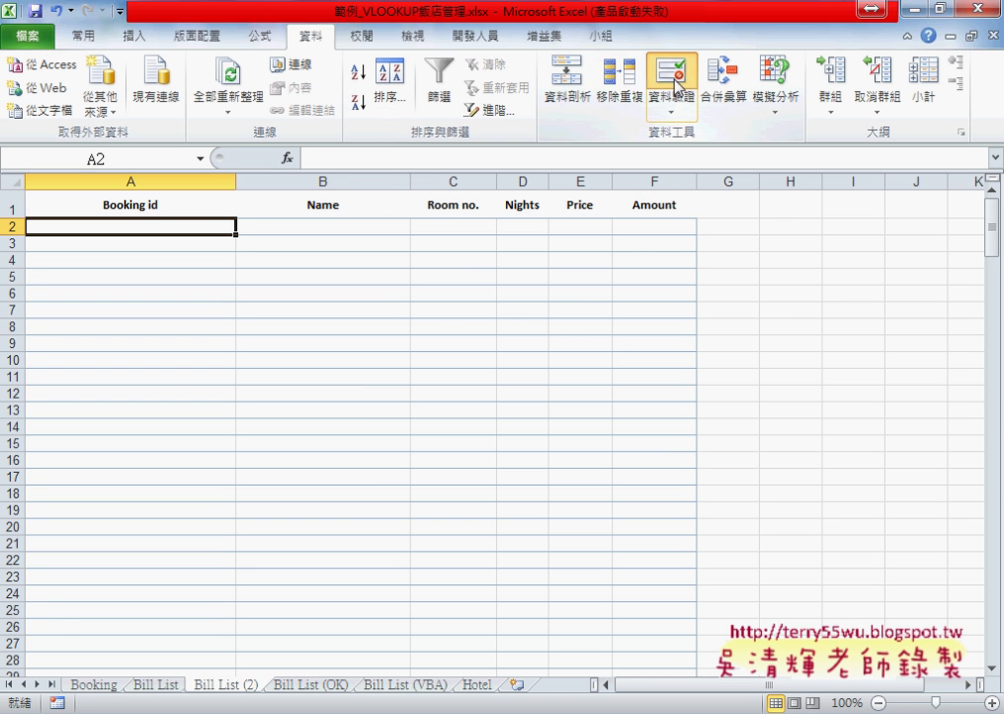
click(495, 313)
click(441, 369)
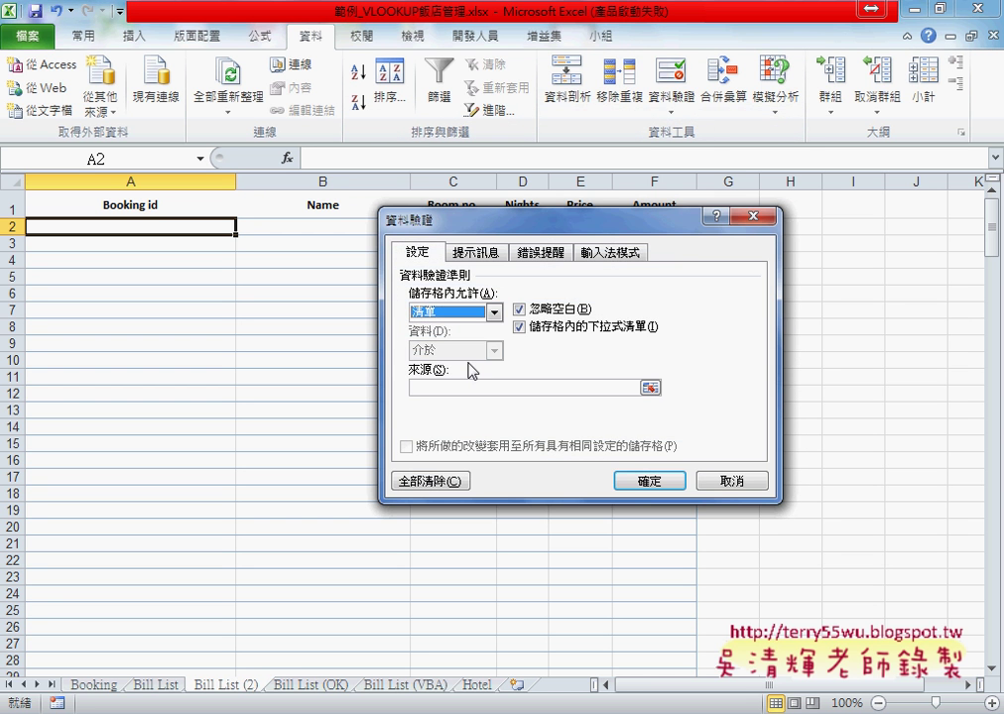
click(462, 387)
key(F3)
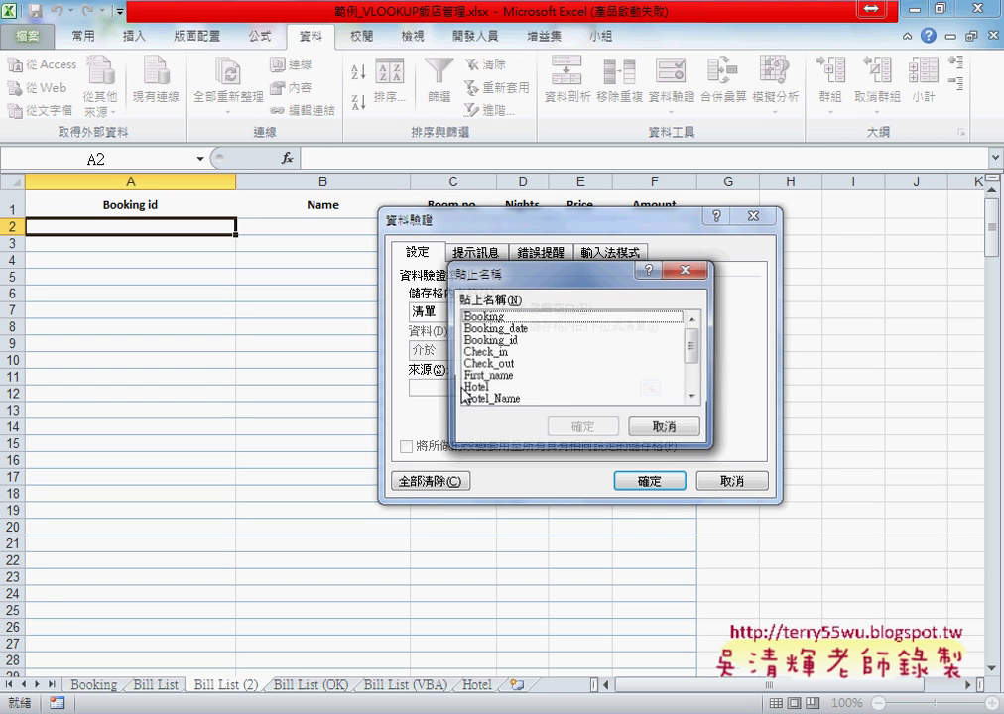
key(Down)
key(Down)
key(Return)
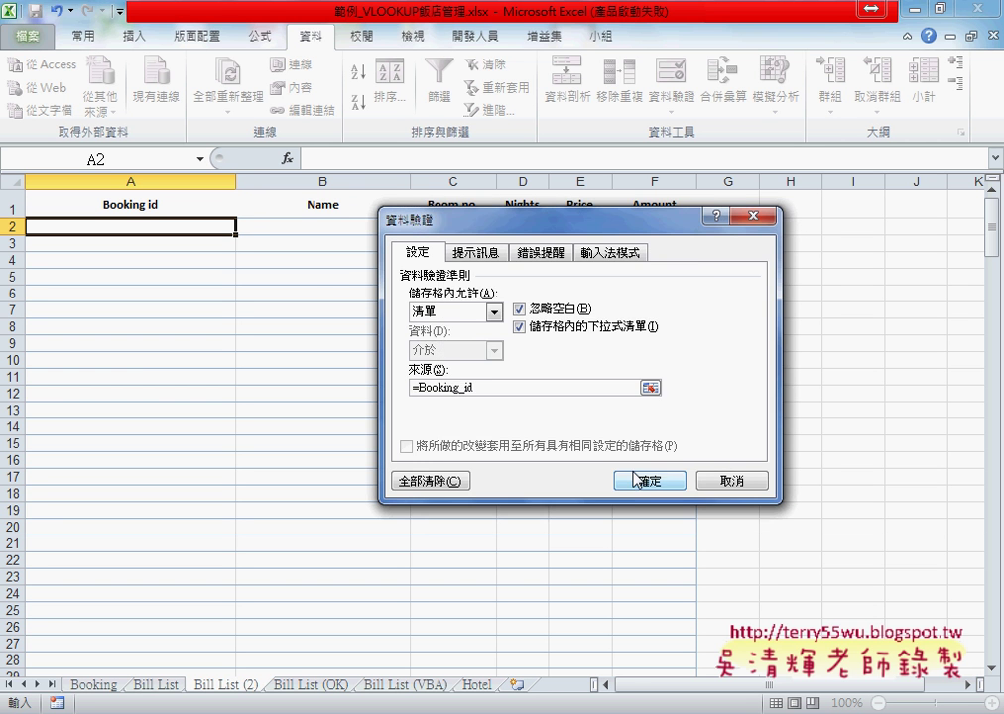
click(649, 480)
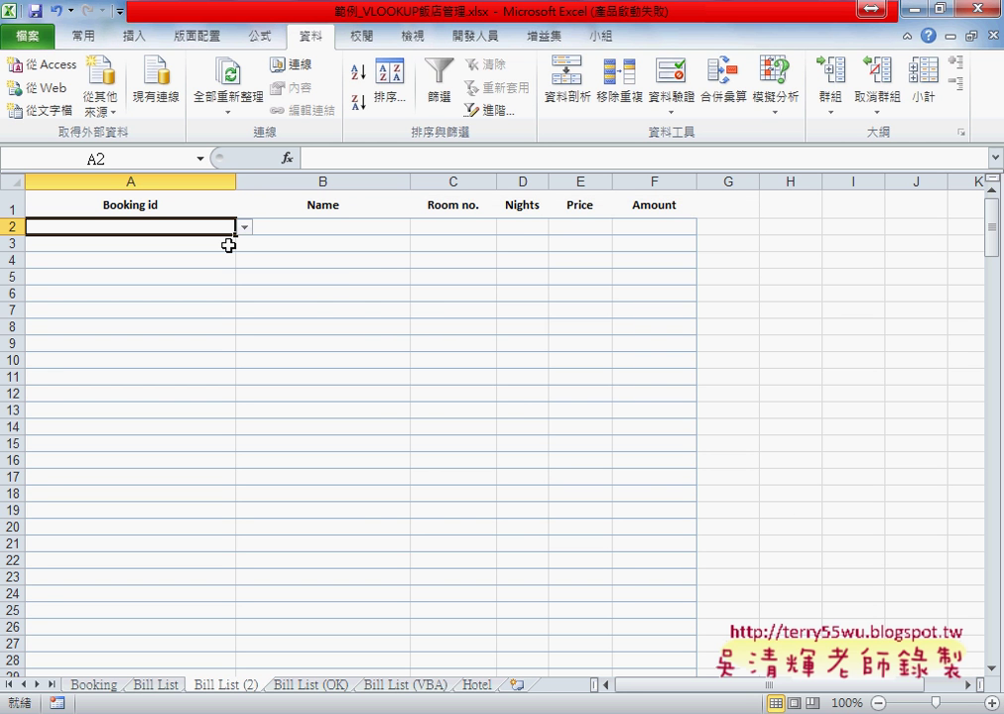
Extend the Booking_id list validation from A2 down the whole of column A.
key(ctrl+shift+Down)
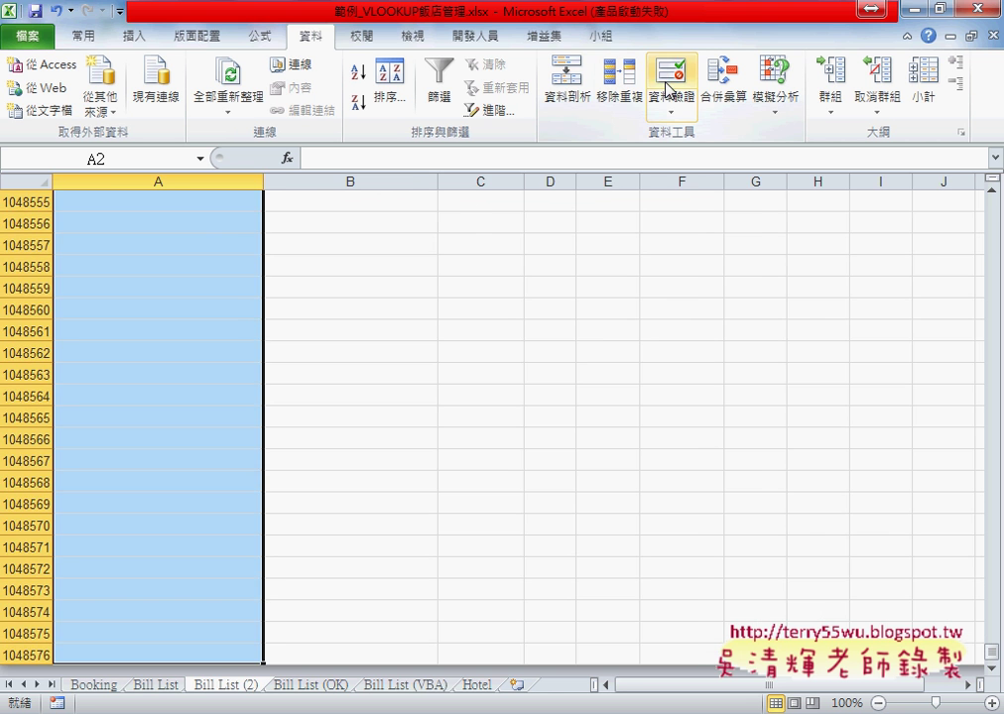
click(668, 87)
key(Return)
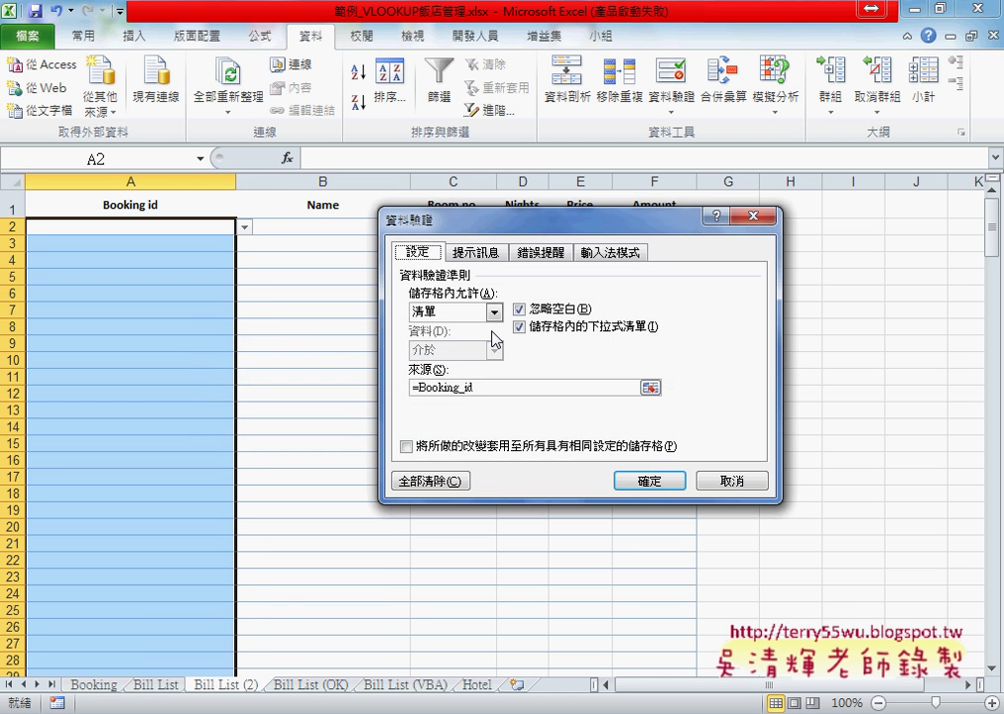
click(657, 480)
Check A3's dropdown, then pick the room 106 booking id into A2.
click(209, 245)
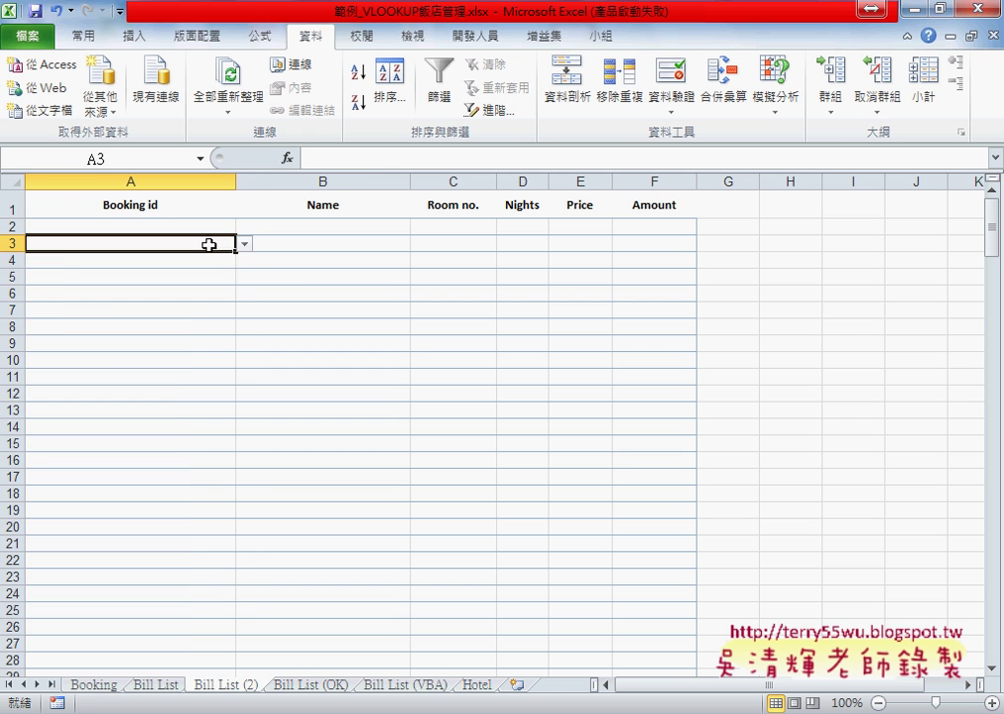
click(244, 244)
click(198, 228)
click(209, 227)
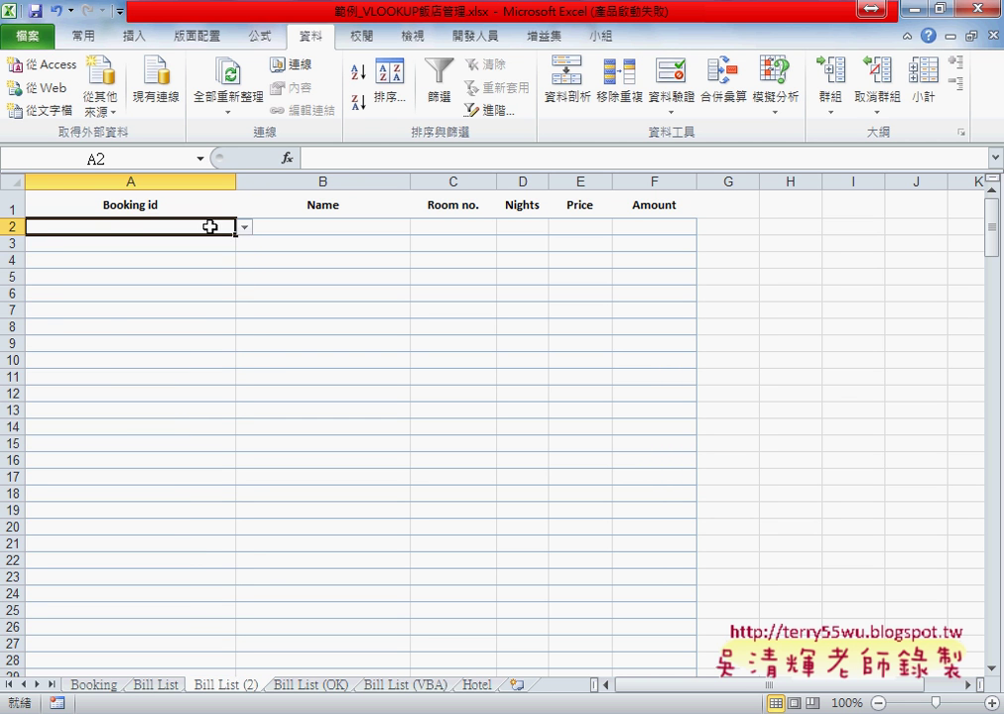
click(244, 227)
click(237, 235)
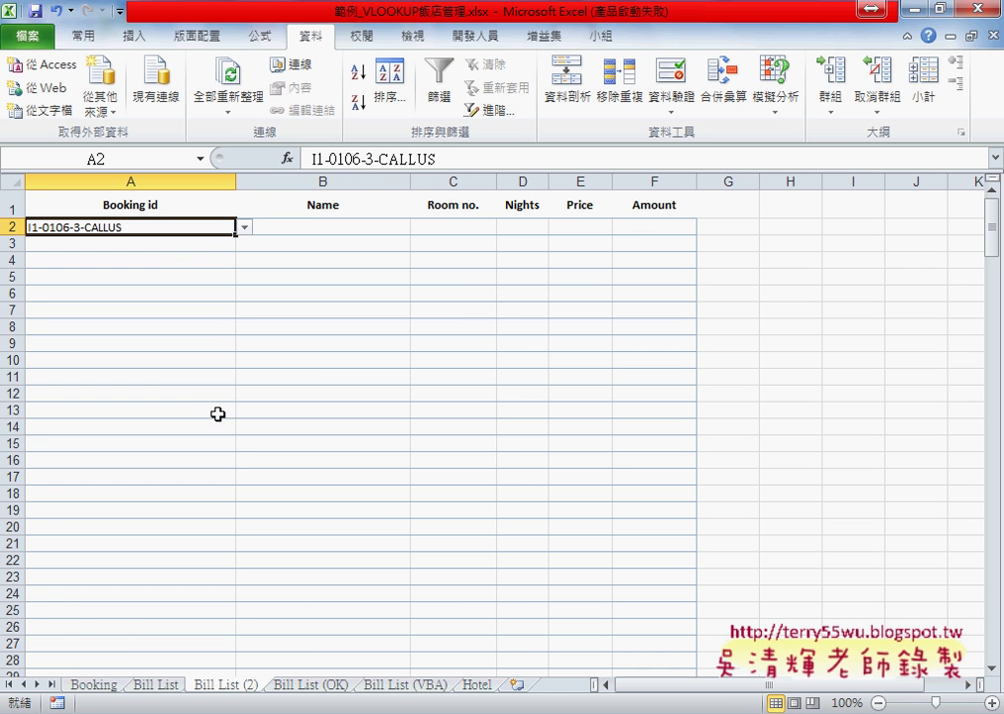
Copy the B2:F2 lookup formulas from Bill List into B2 of Bill List (2).
click(156, 686)
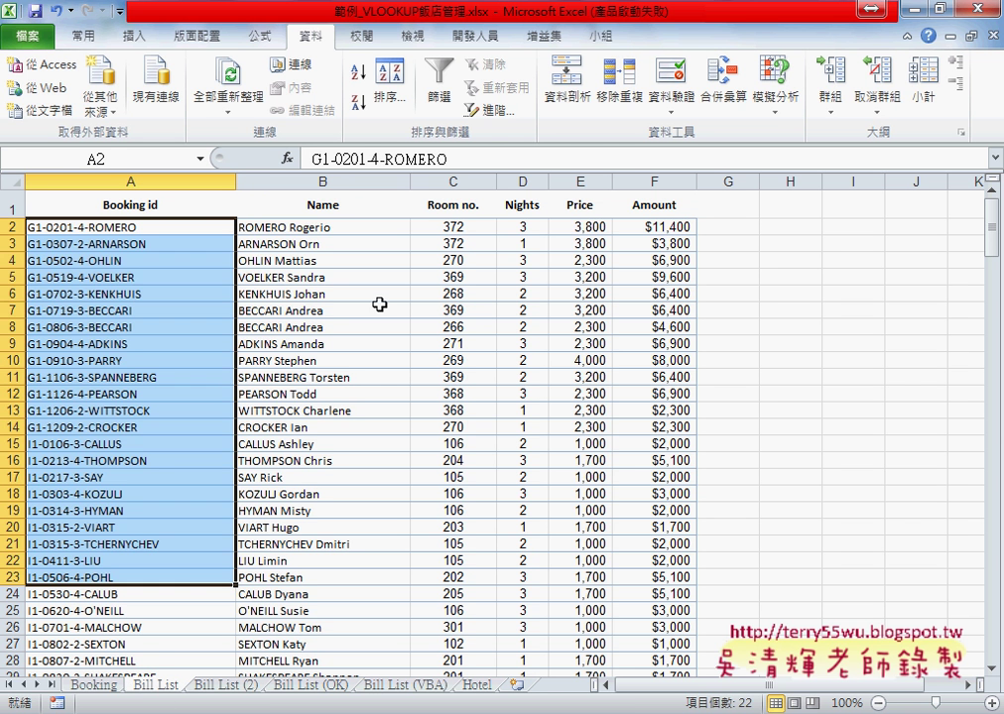
drag(332, 228, 673, 227)
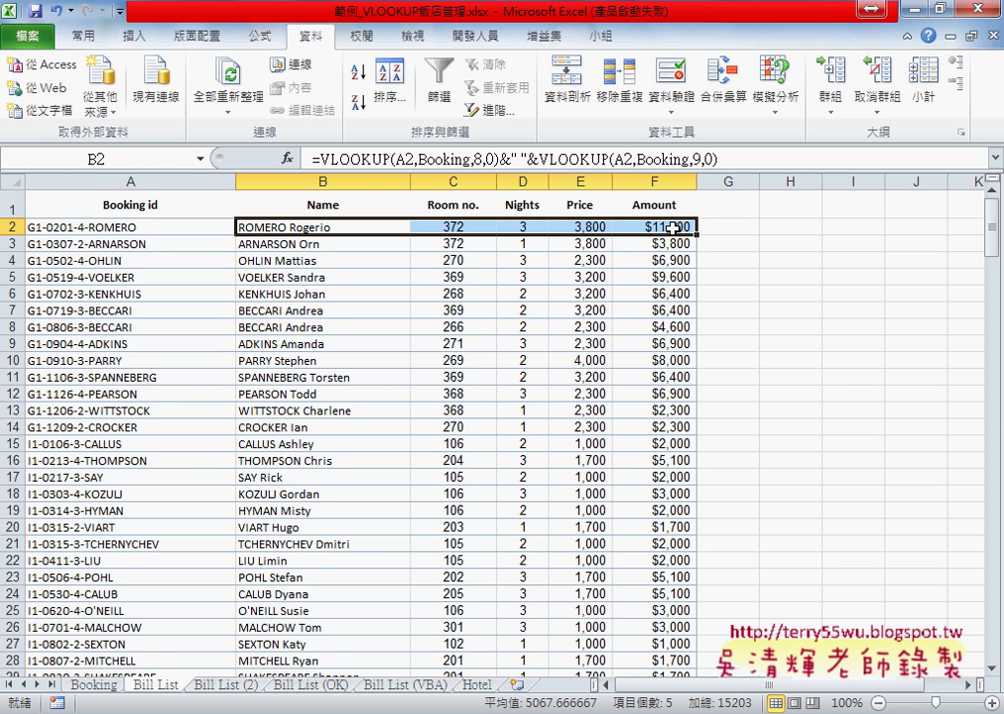
key(ctrl+c)
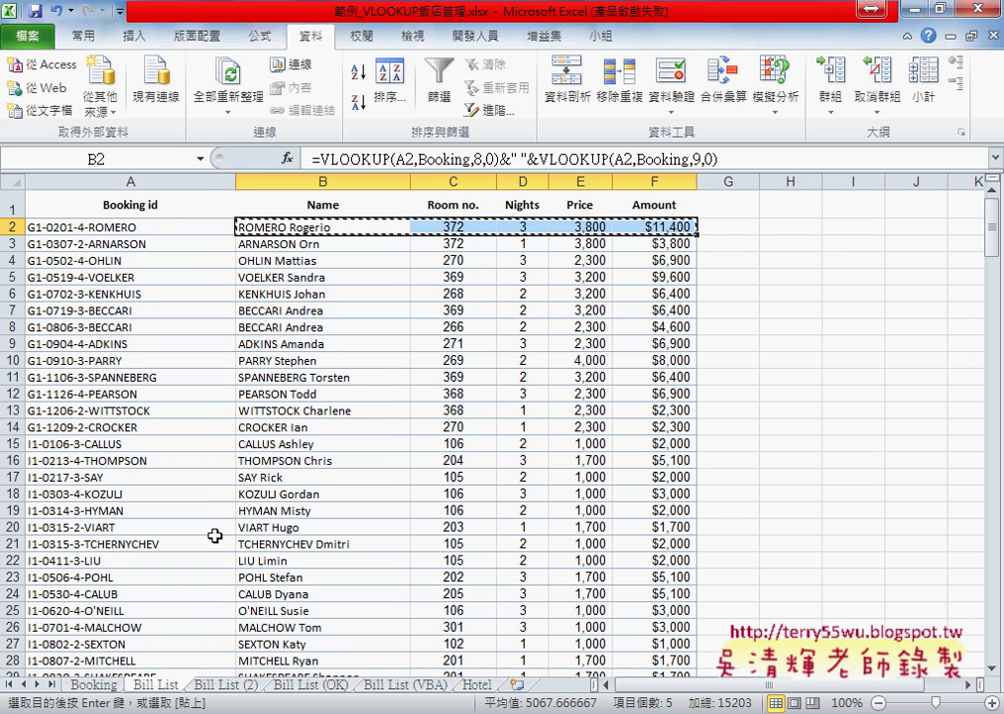
click(223, 686)
click(308, 227)
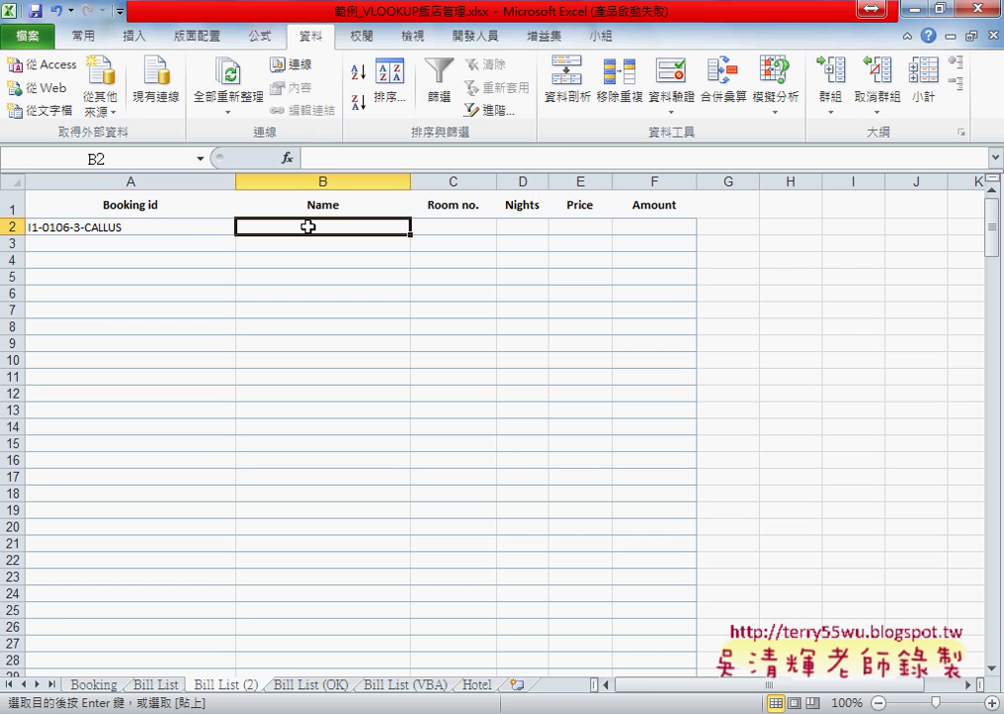
key(ctrl+v)
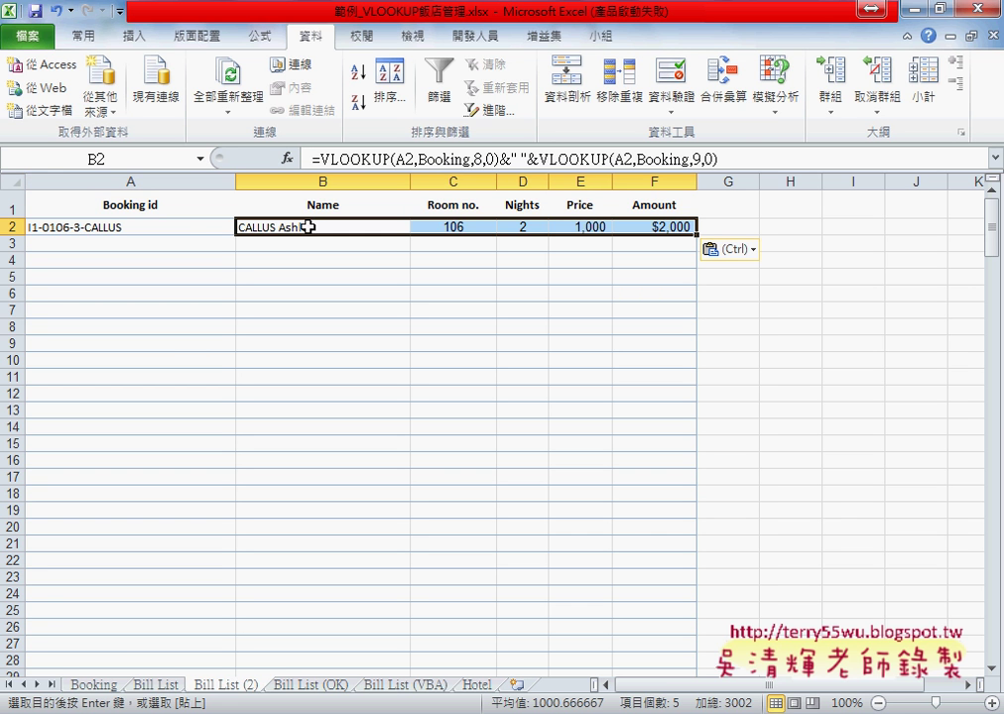
Test the lookups by picking the room 107 and room 120 booking ids in A2.
click(203, 228)
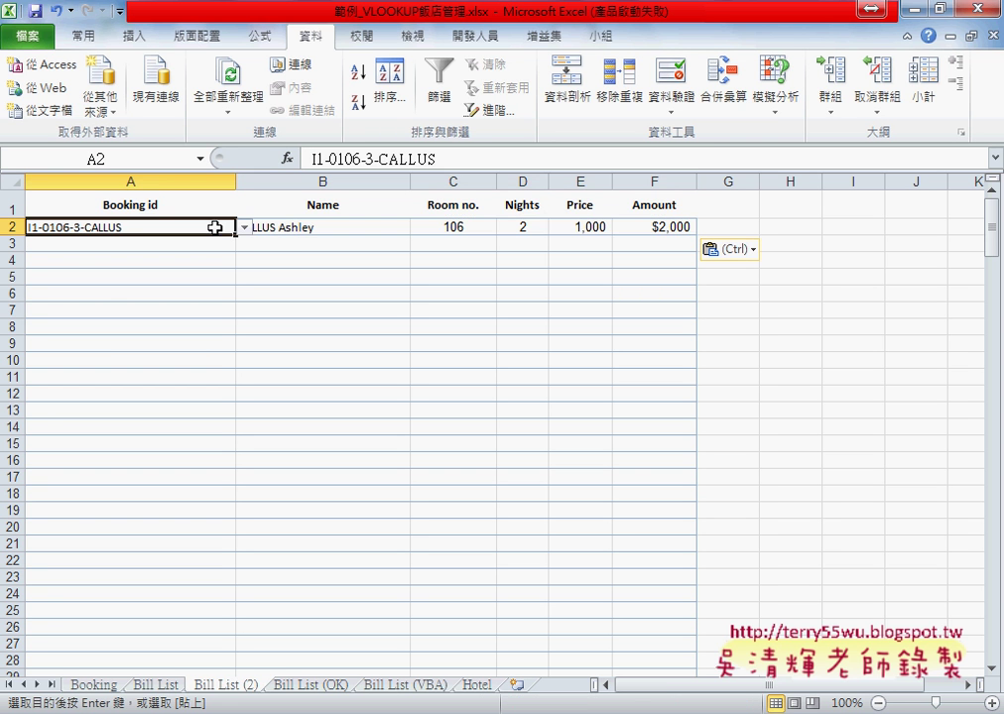
click(245, 228)
click(234, 229)
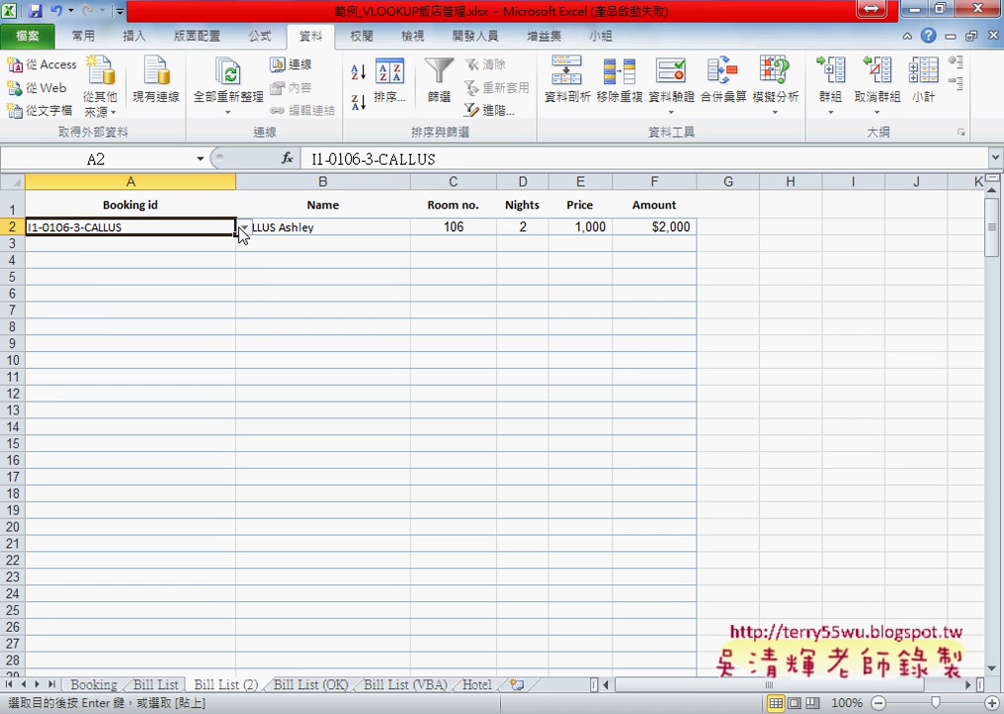
click(244, 228)
click(219, 260)
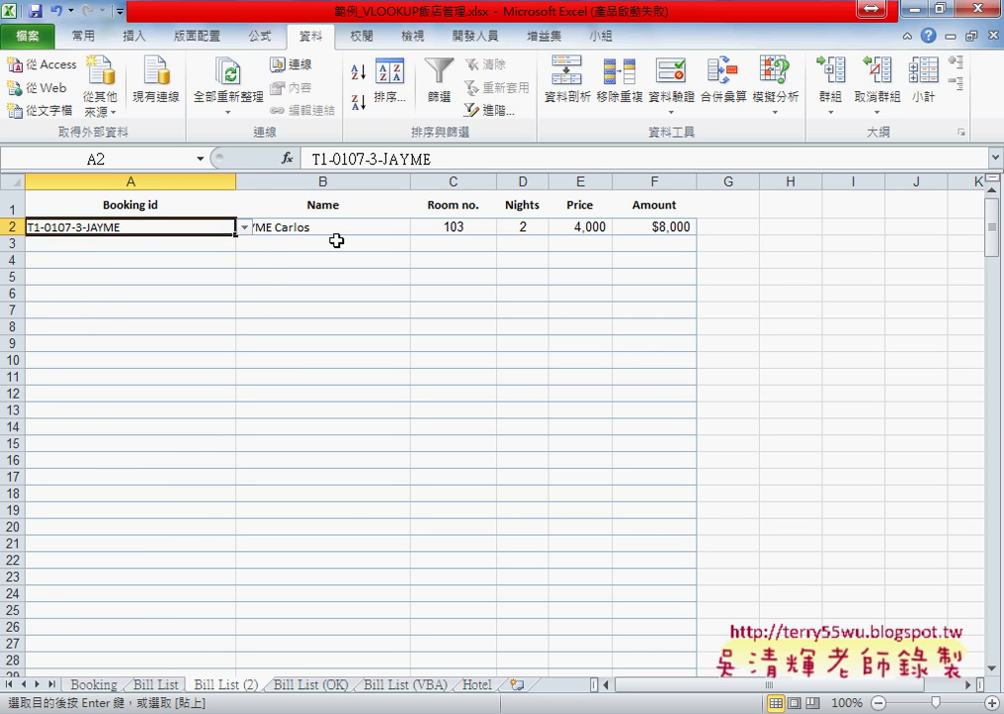
click(244, 229)
click(207, 242)
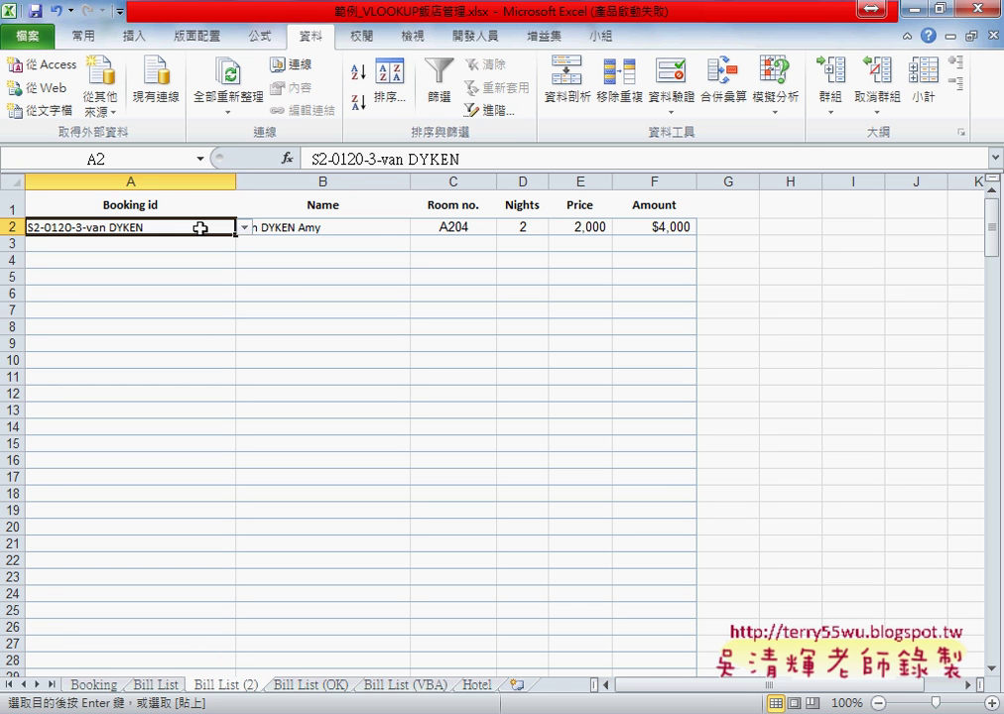
Clear A2 to see #N/A in row 2, then select B2's whole Name formula.
key(Delete)
click(300, 282)
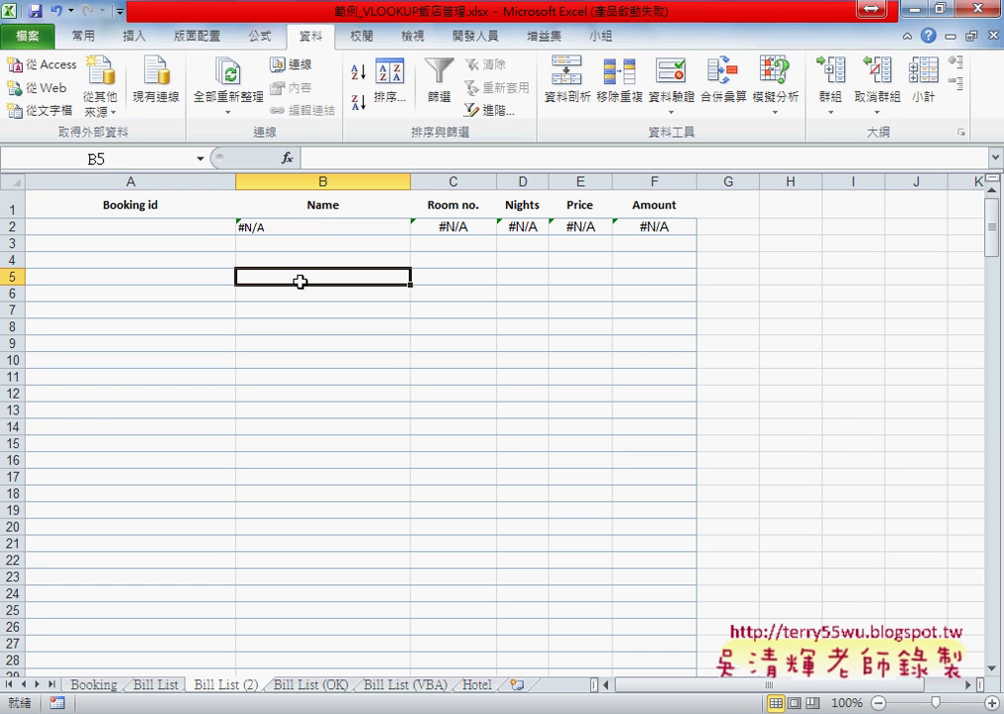
click(199, 227)
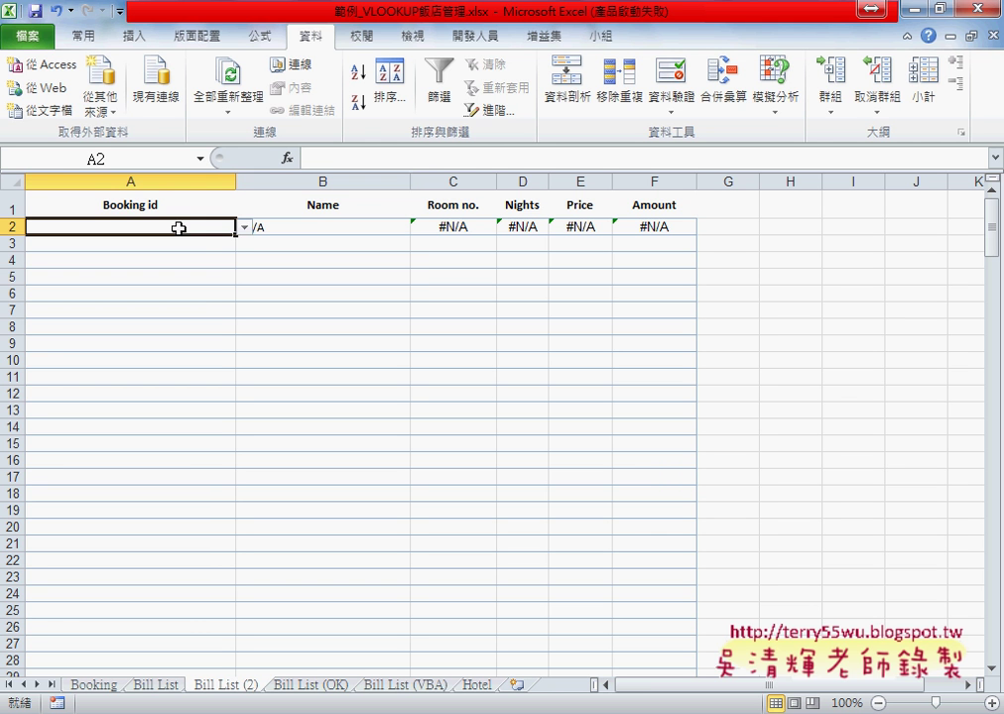
click(311, 228)
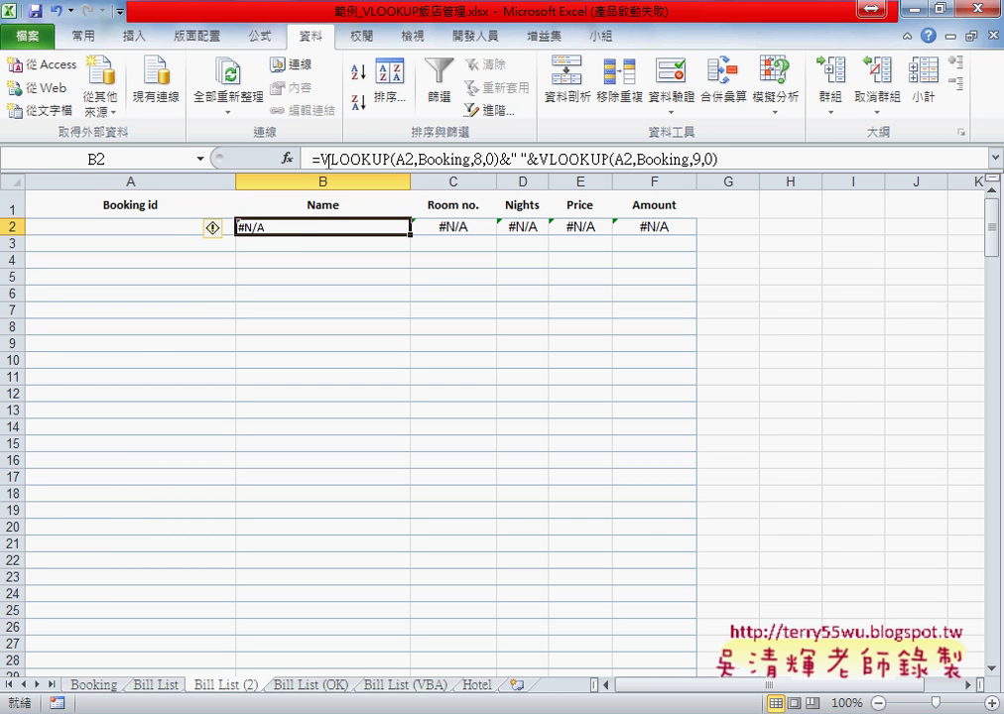
drag(314, 159, 718, 159)
Cut B2's Name formula and start an IF function with the condition A2="".
right_click(639, 159)
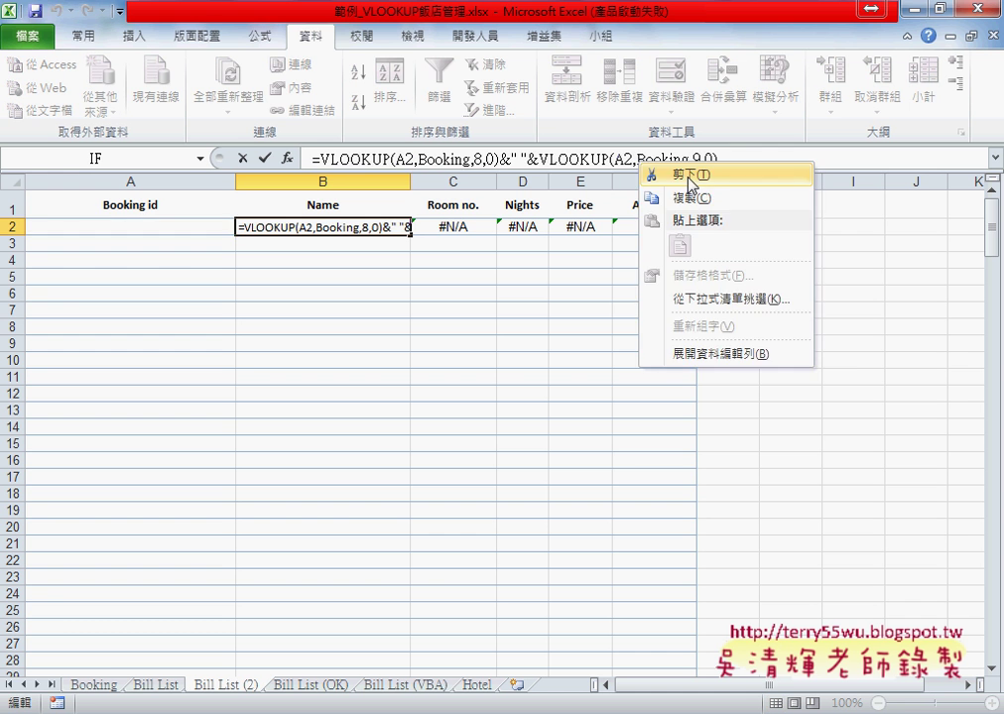
click(650, 173)
click(287, 159)
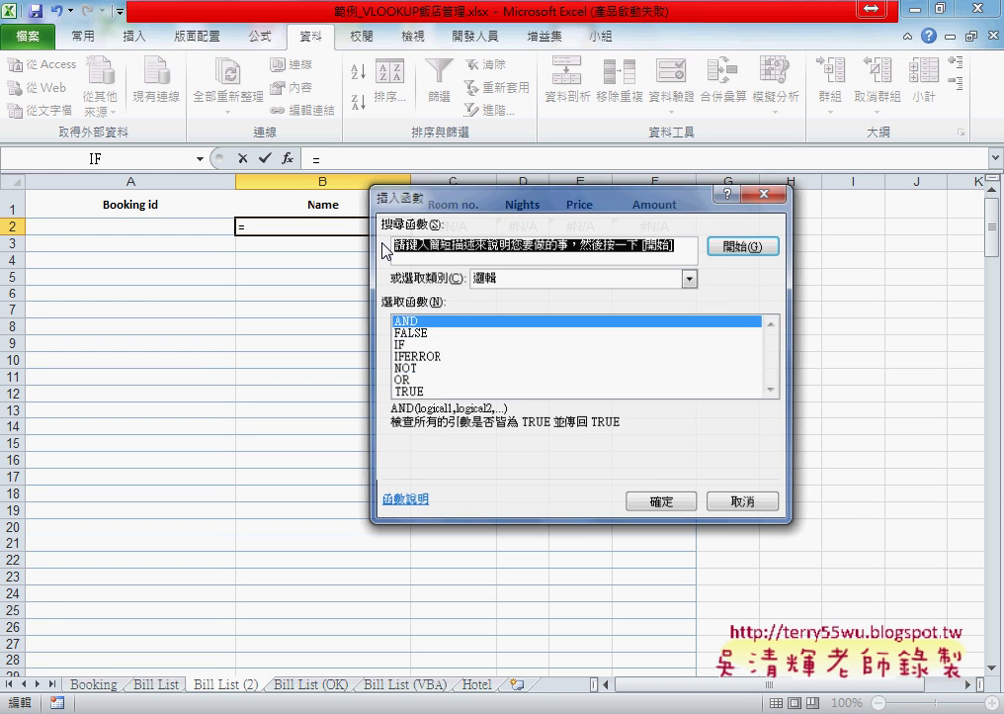
click(424, 345)
double_click(424, 346)
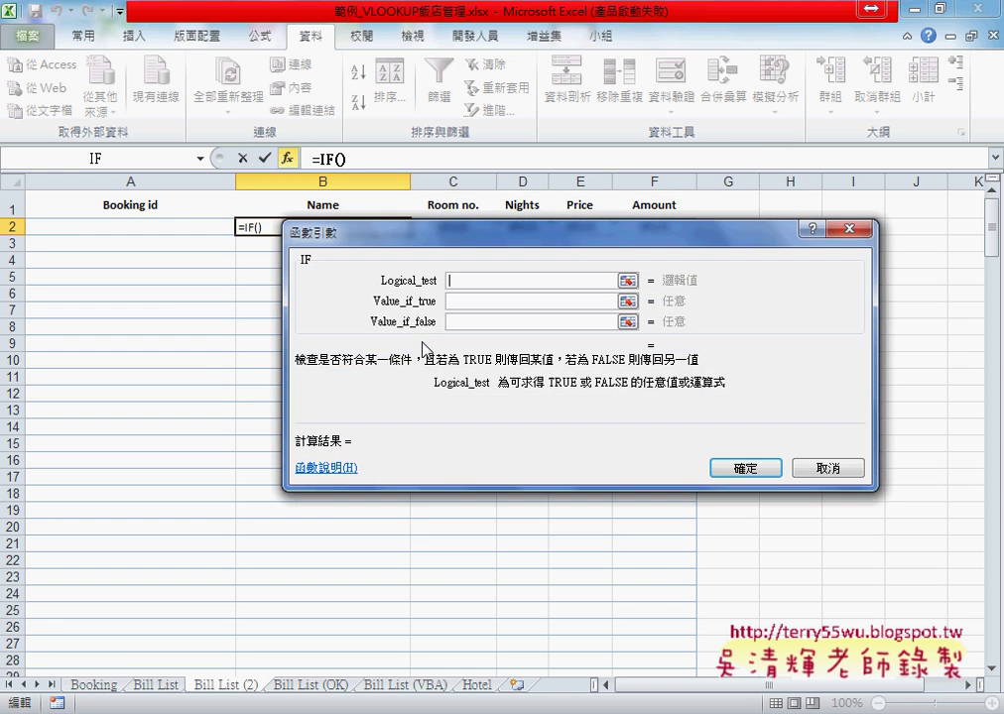
click(232, 228)
click(470, 281)
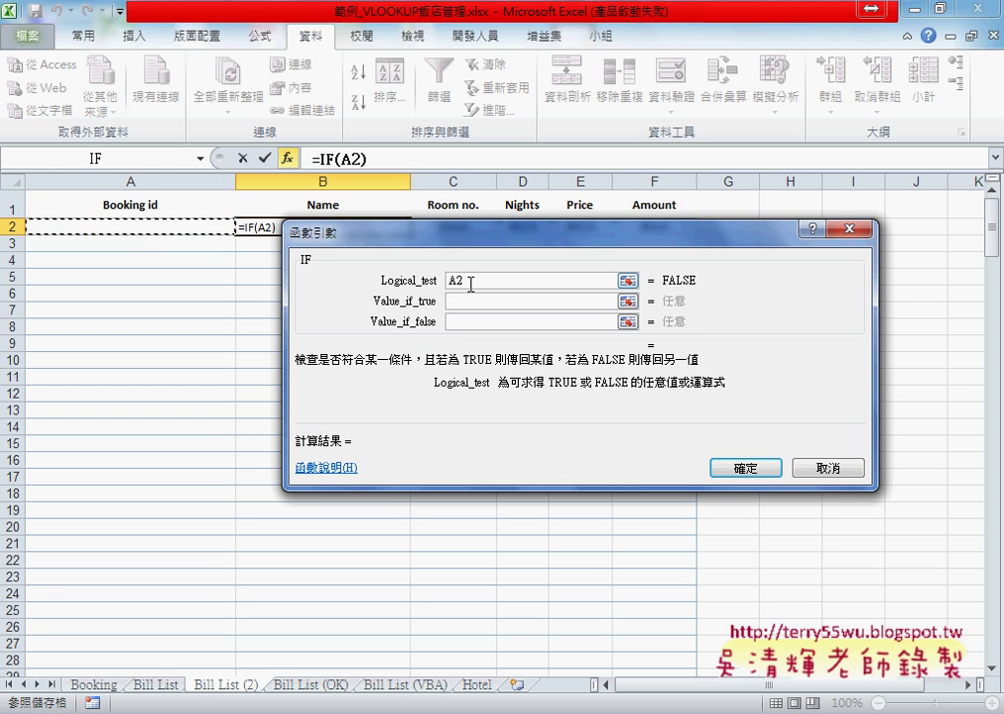
text(=)
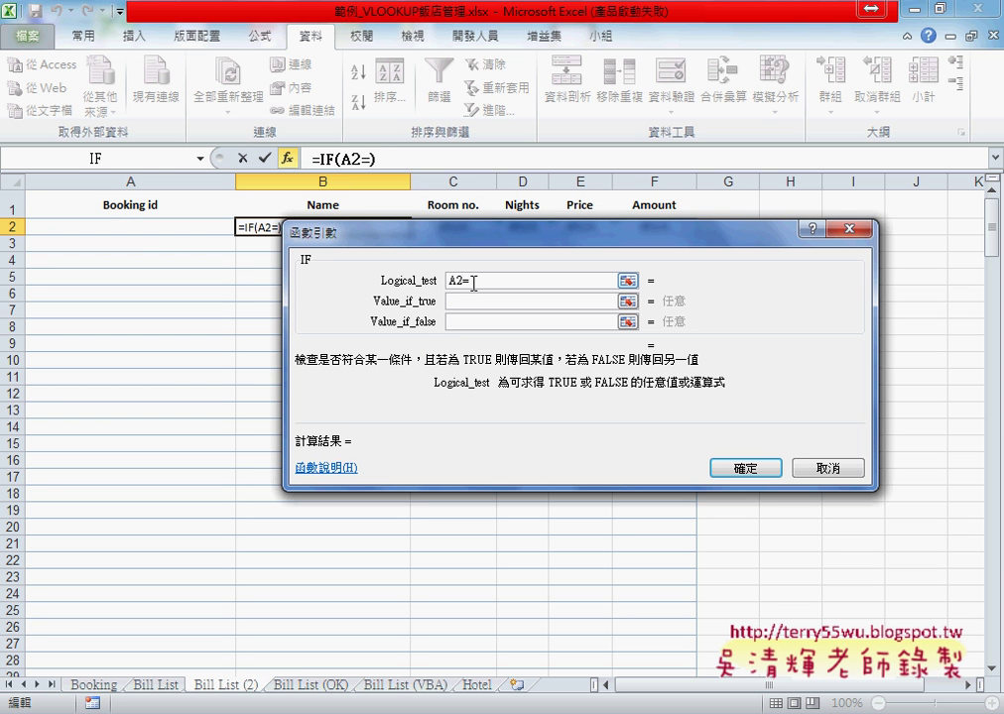
text("")
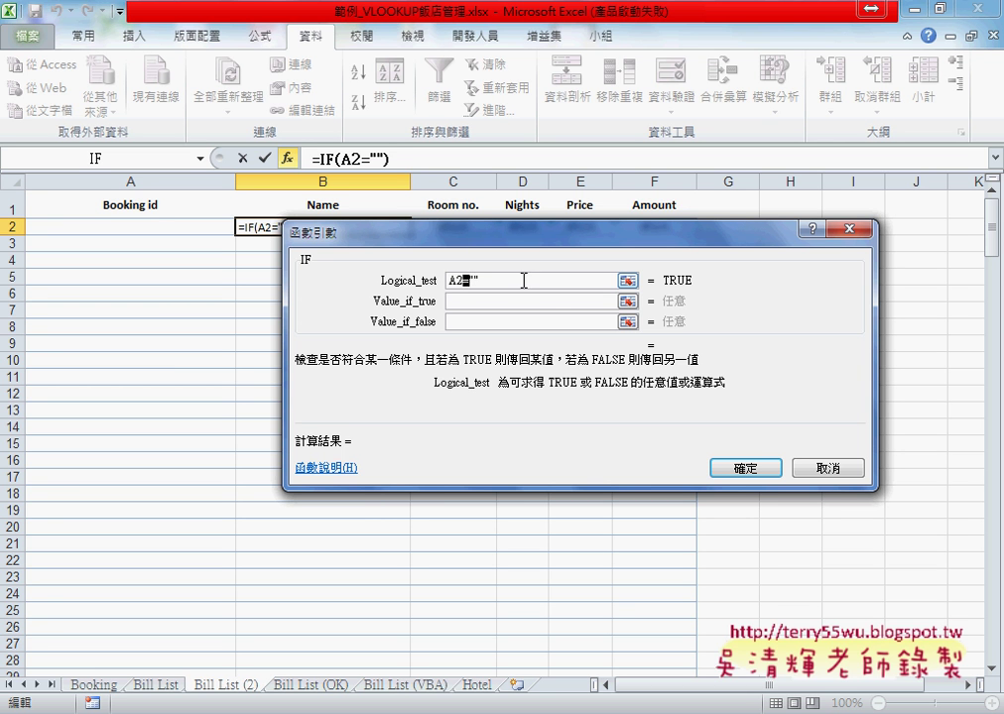
drag(481, 281, 471, 281)
Set IF to return "" when true and the pasted VLOOKUP name formula otherwise.
click(515, 311)
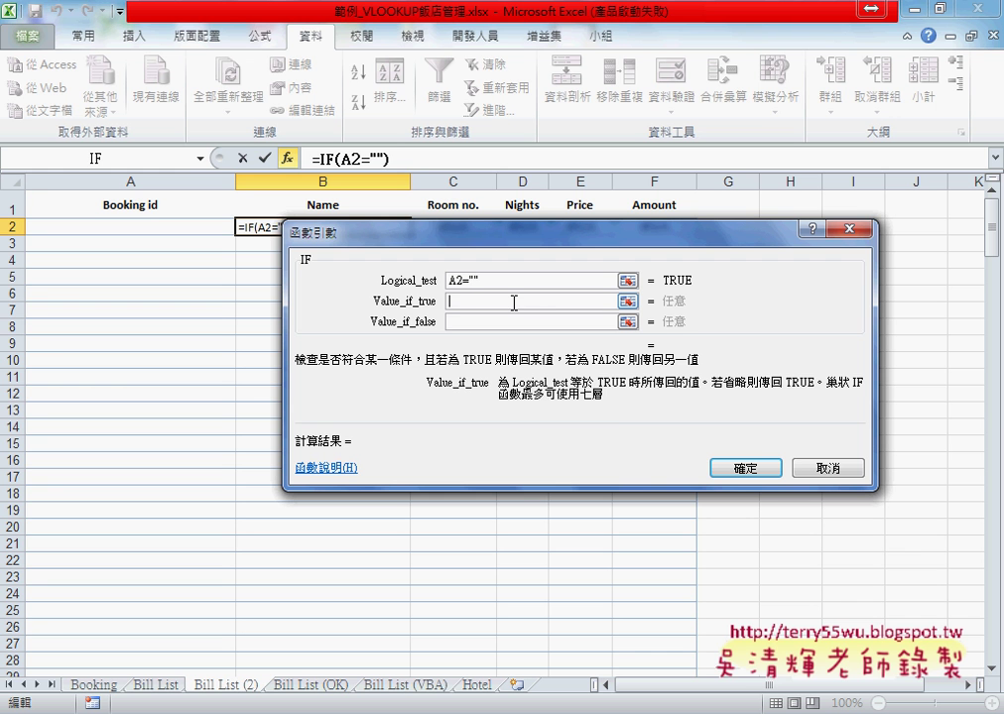
text("")
click(497, 322)
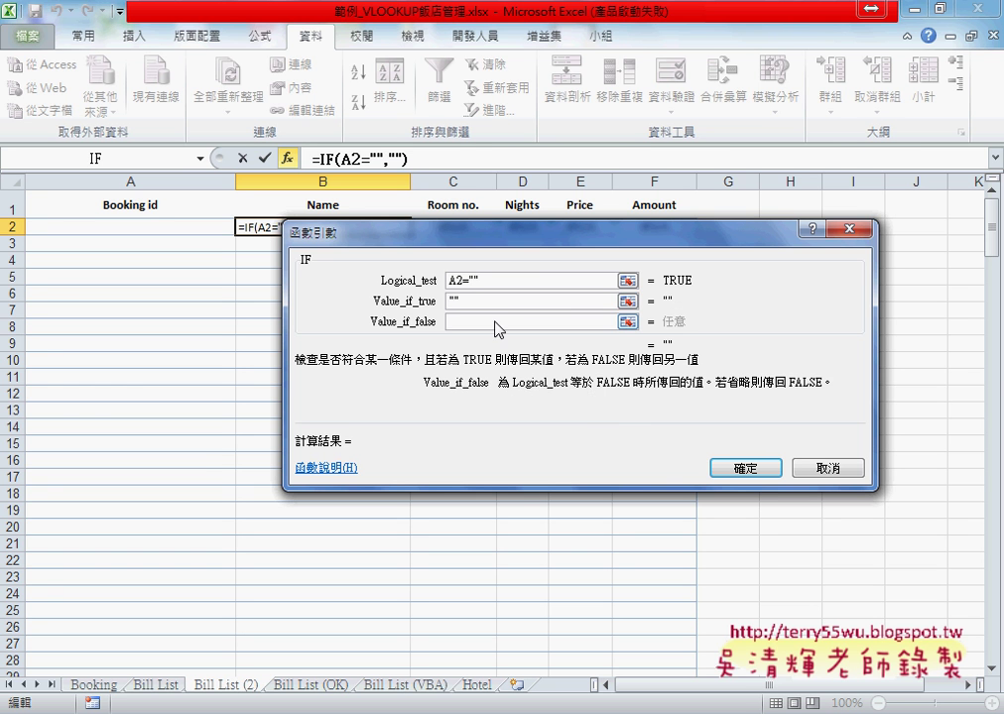
right_click(497, 324)
click(522, 391)
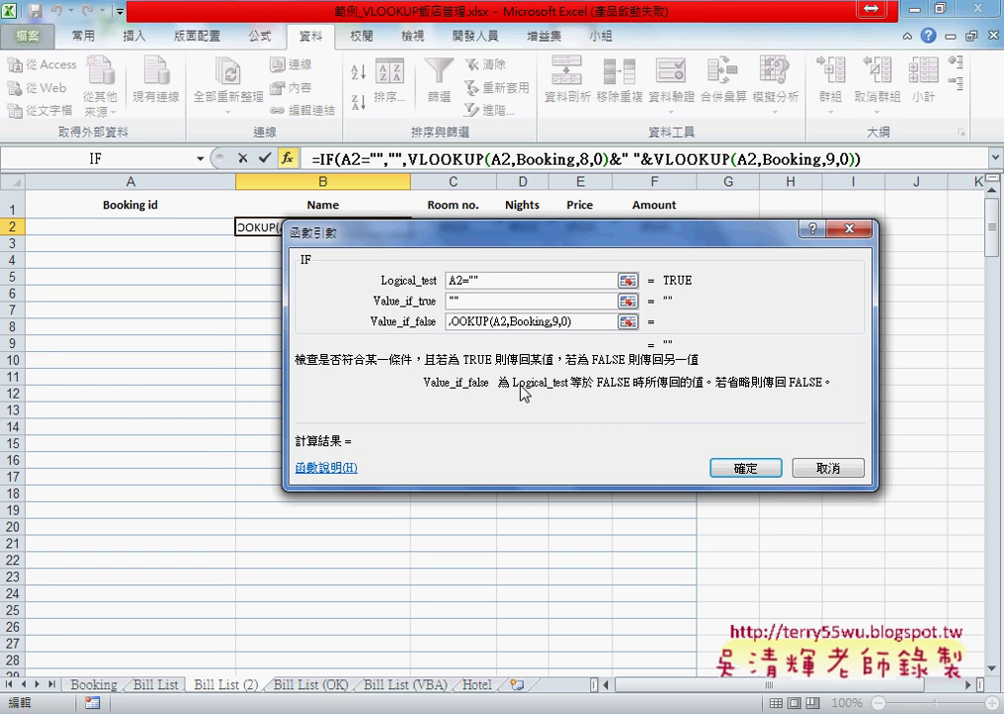
click(751, 469)
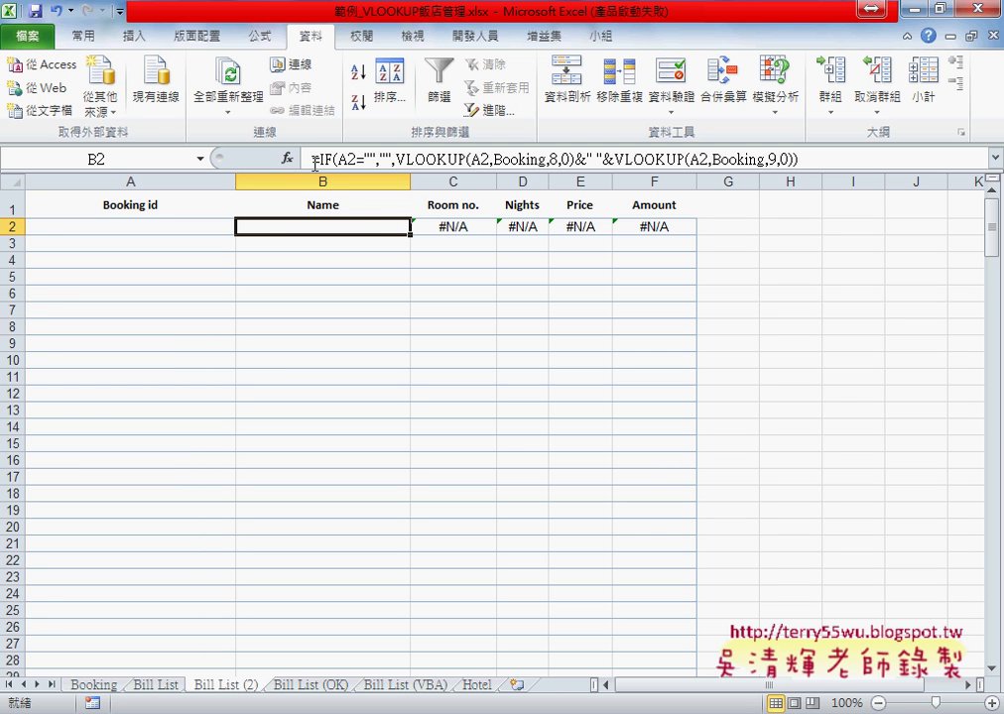
Wrap the Room no. formula in C2 and the Nights formula in D2 in IF(A2="","",…).
drag(310, 158, 392, 162)
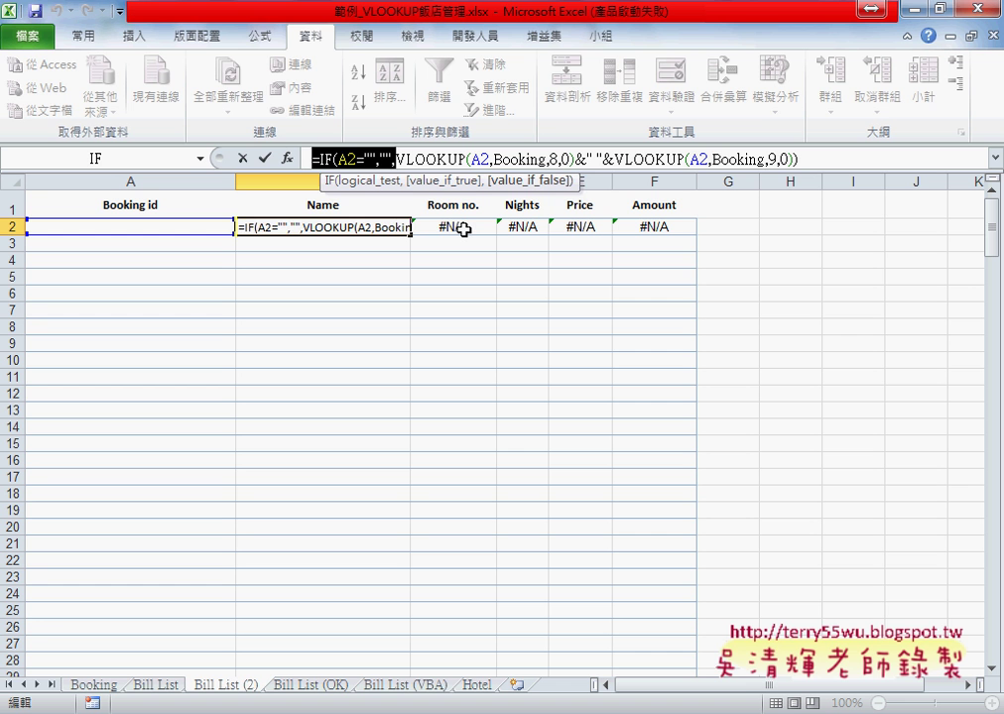
click(264, 158)
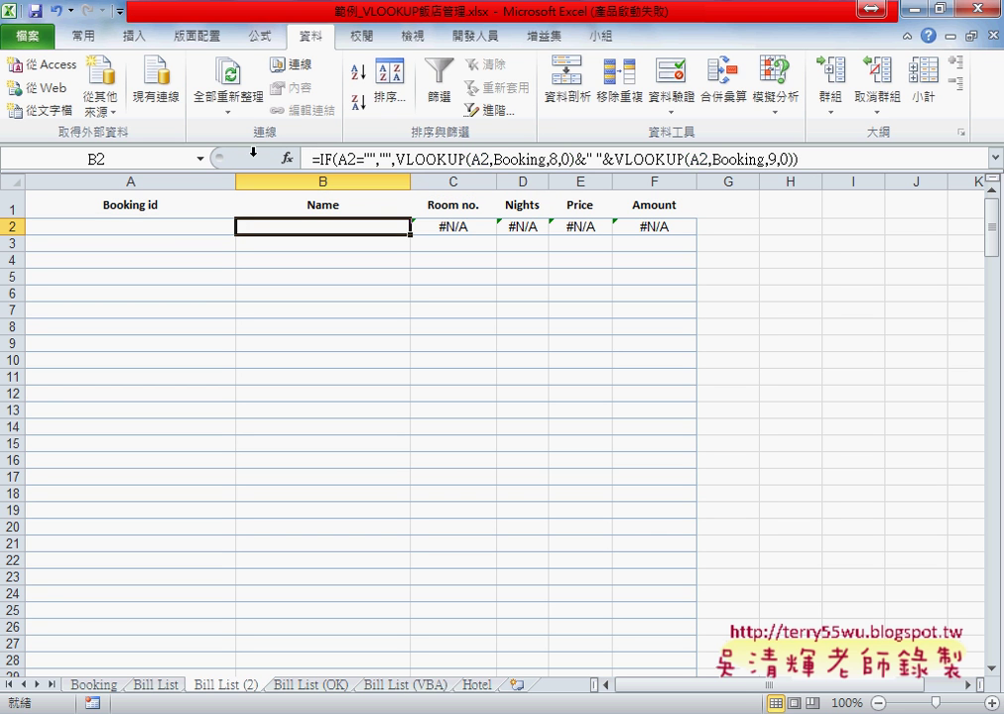
click(443, 229)
click(315, 158)
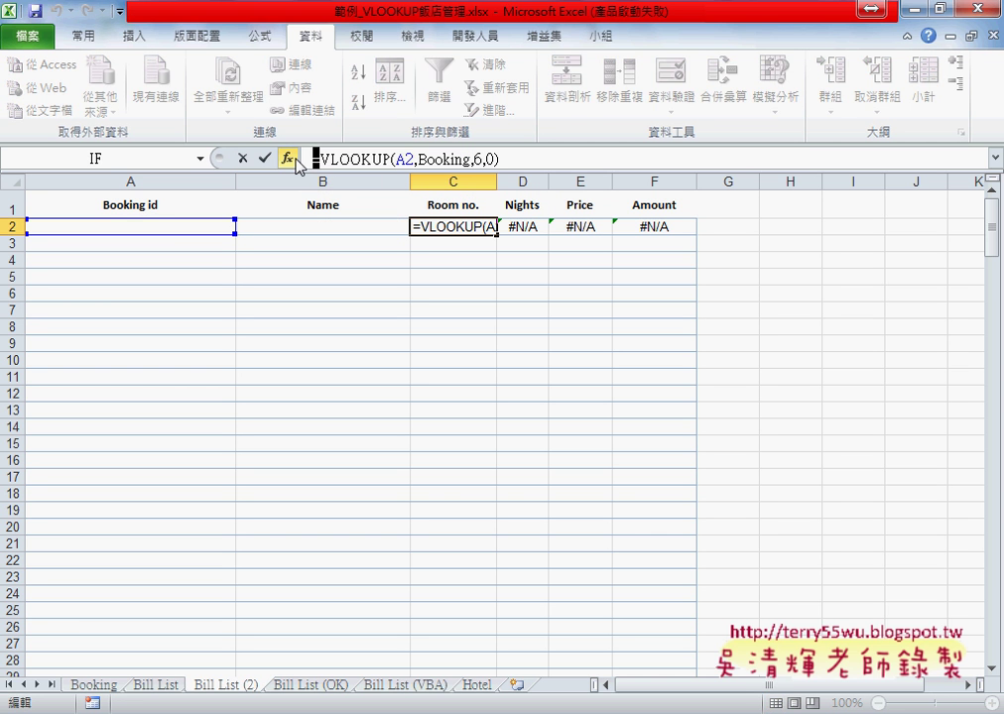
text(IF(A2="","",)
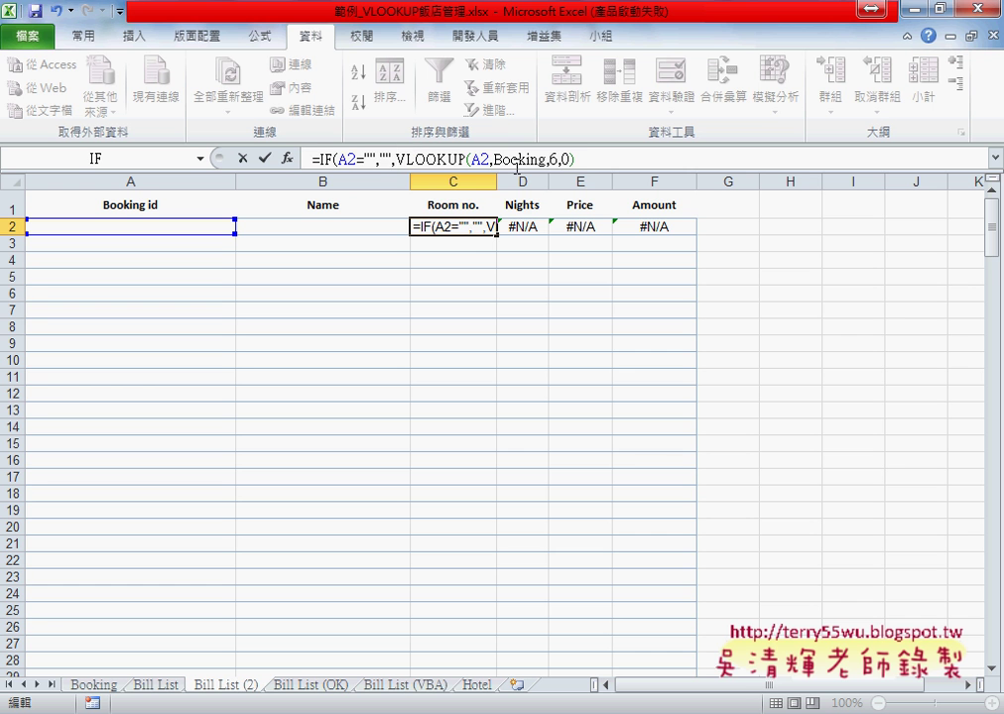
click(586, 159)
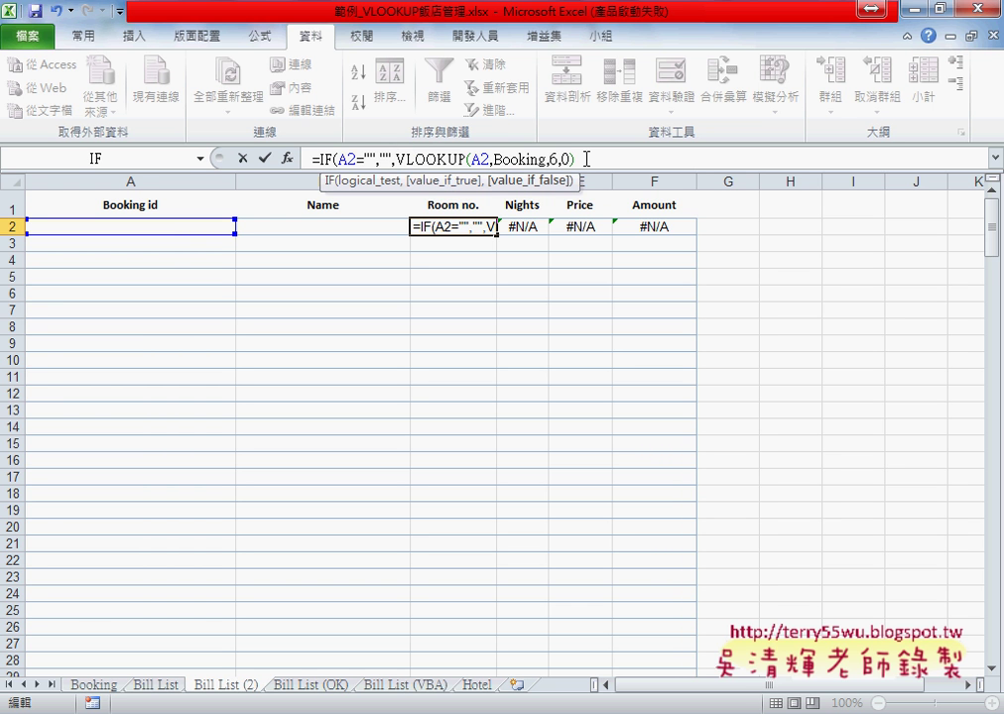
text())
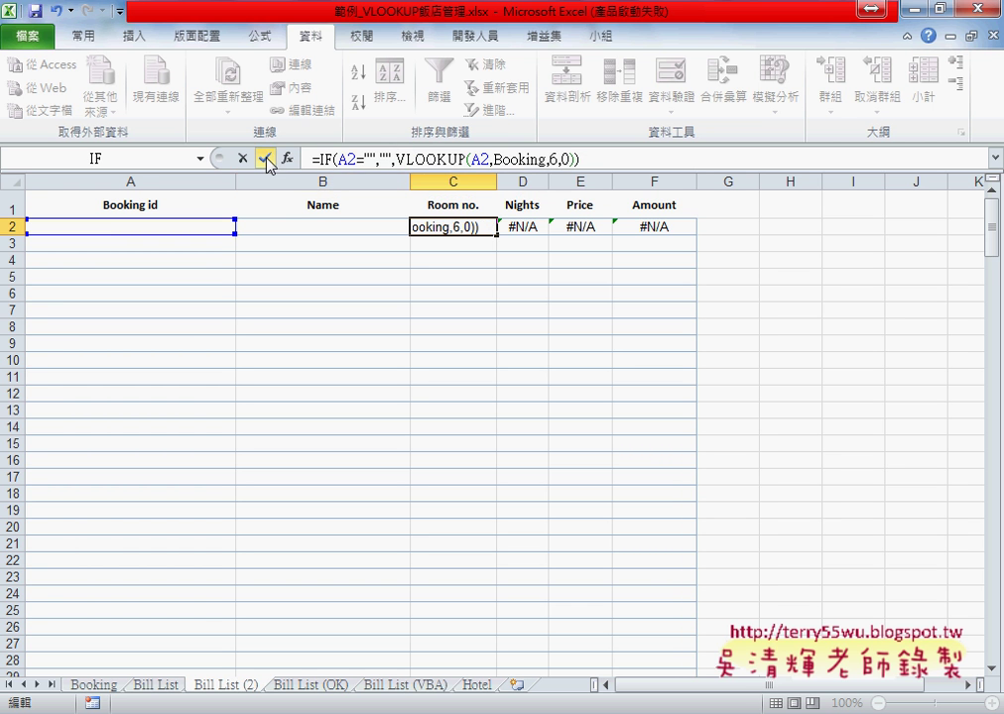
click(265, 160)
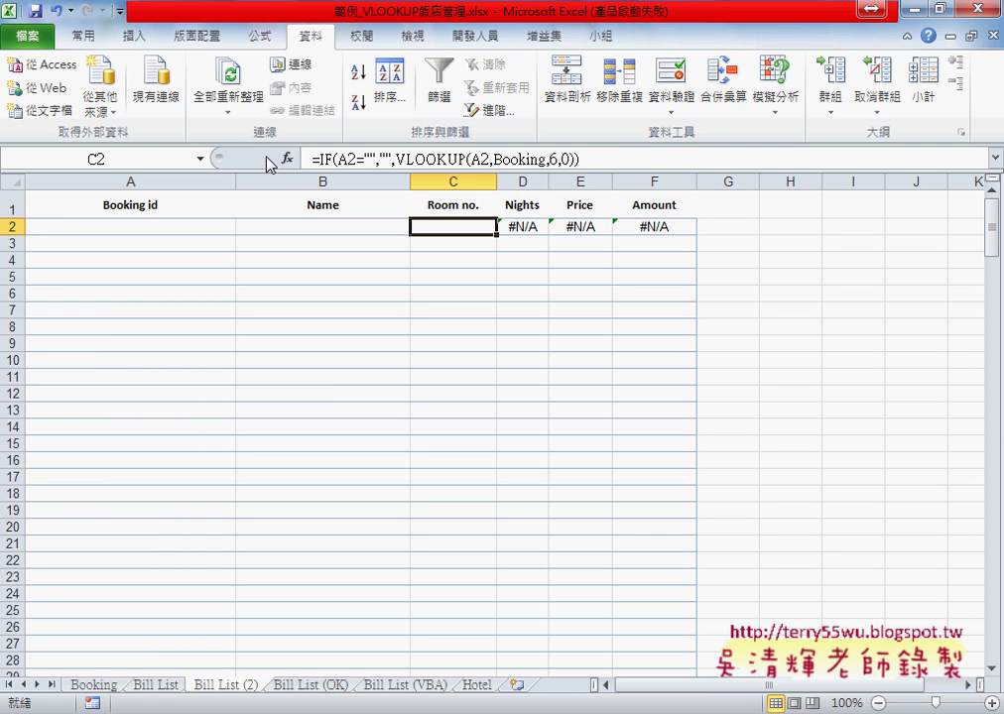
click(530, 226)
click(321, 157)
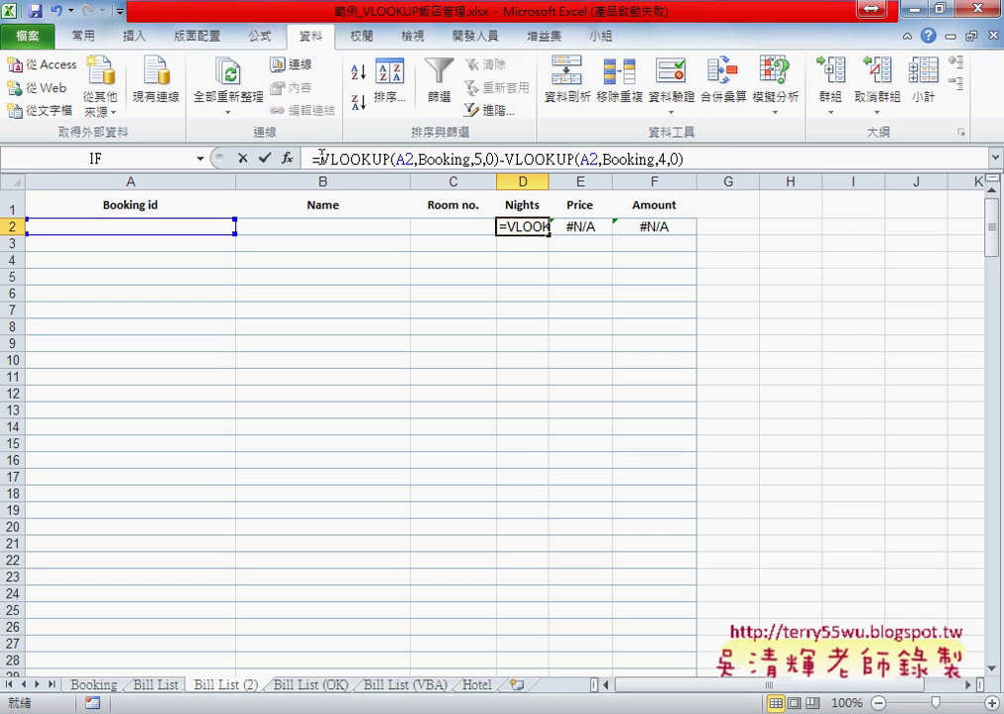
text(IF(A2="","",)
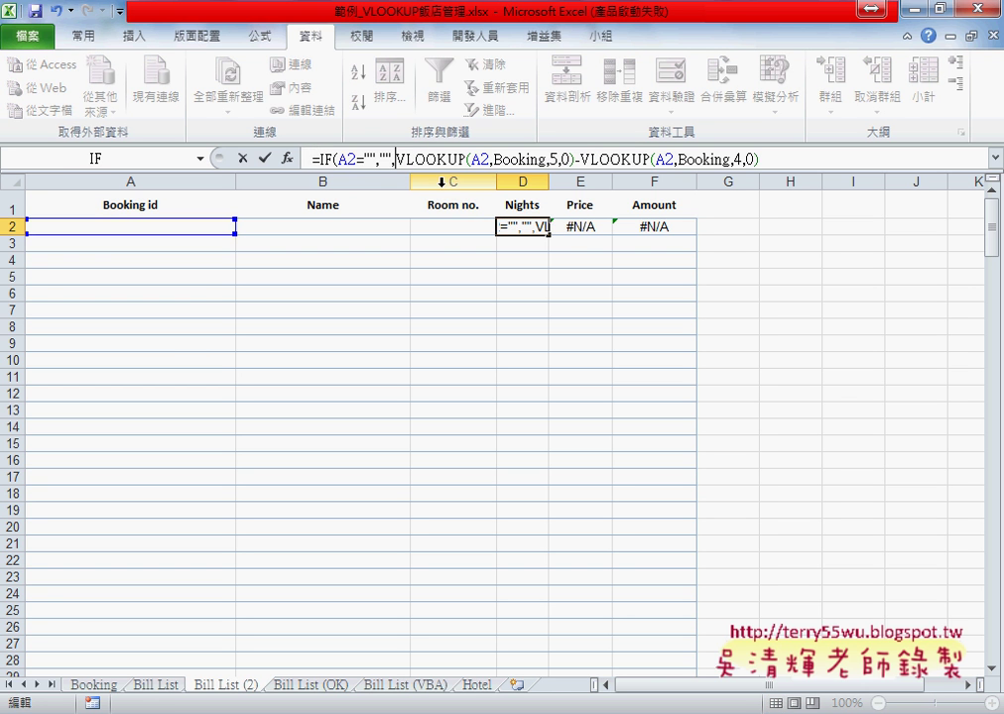
drag(374, 158, 306, 160)
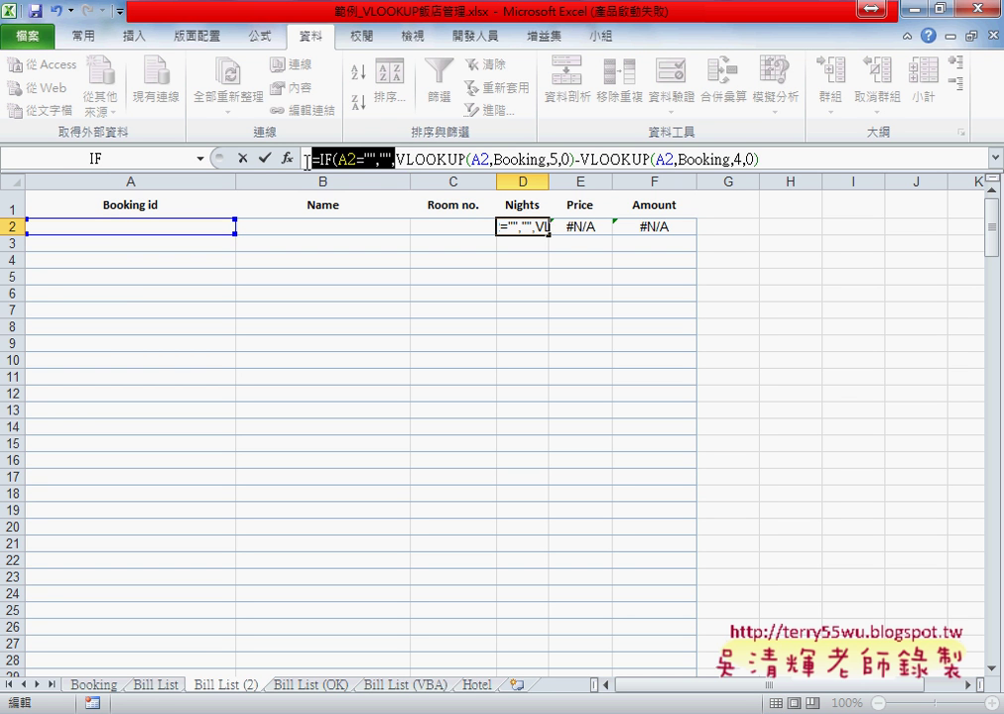
click(843, 160)
text())
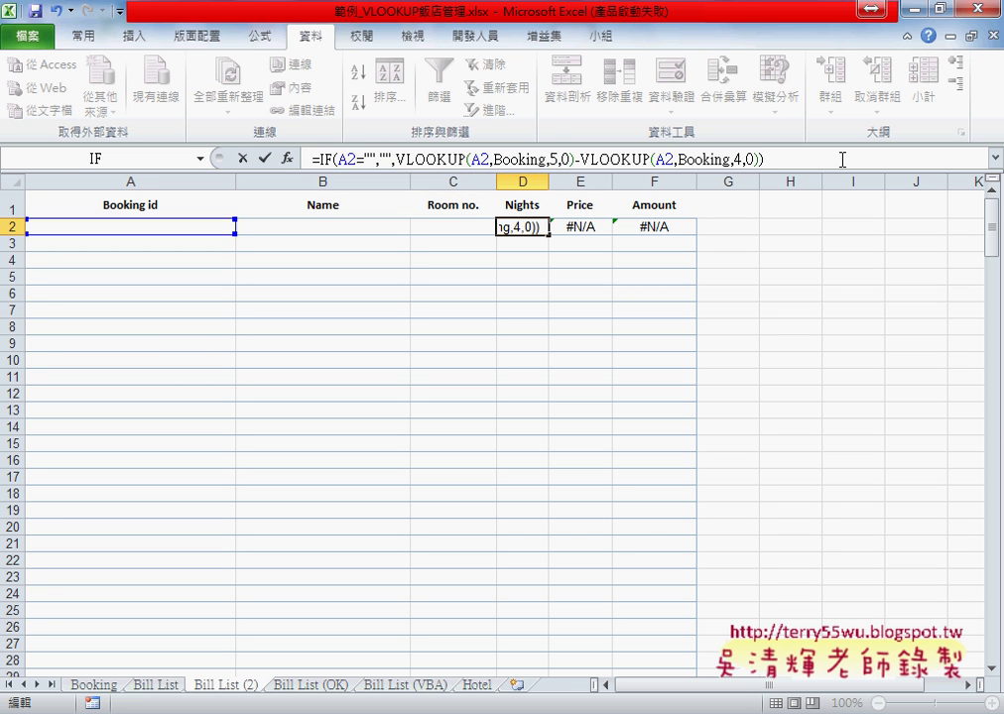
key(Return)
Wrap the Price formula in E2 and the Amount formula in F2 in IF(A2="","",…).
click(580, 226)
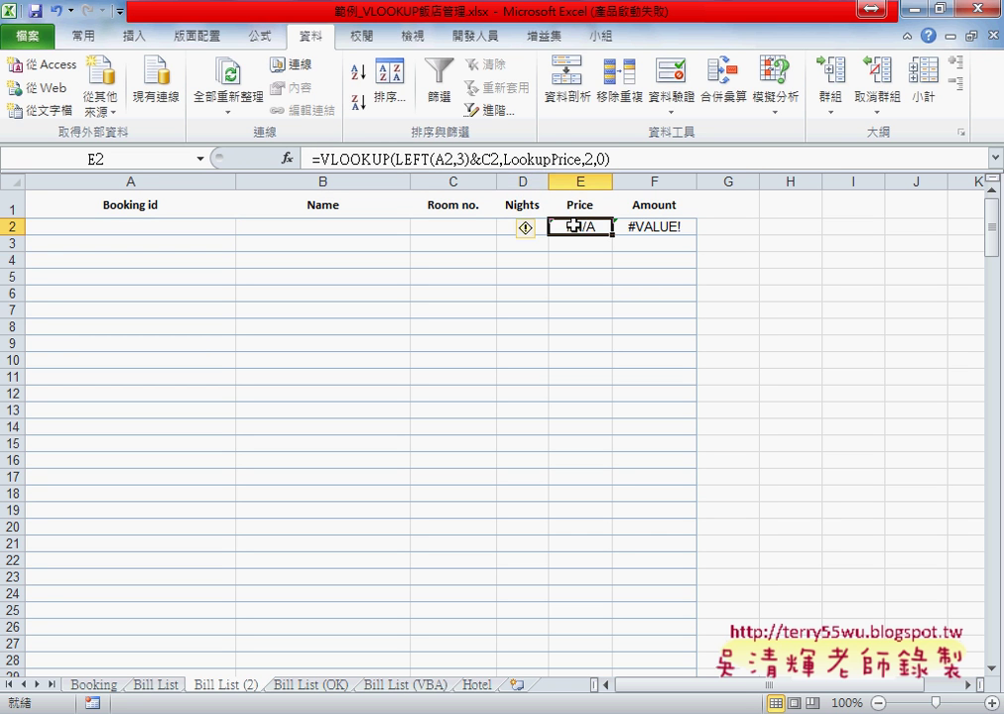
click(313, 159)
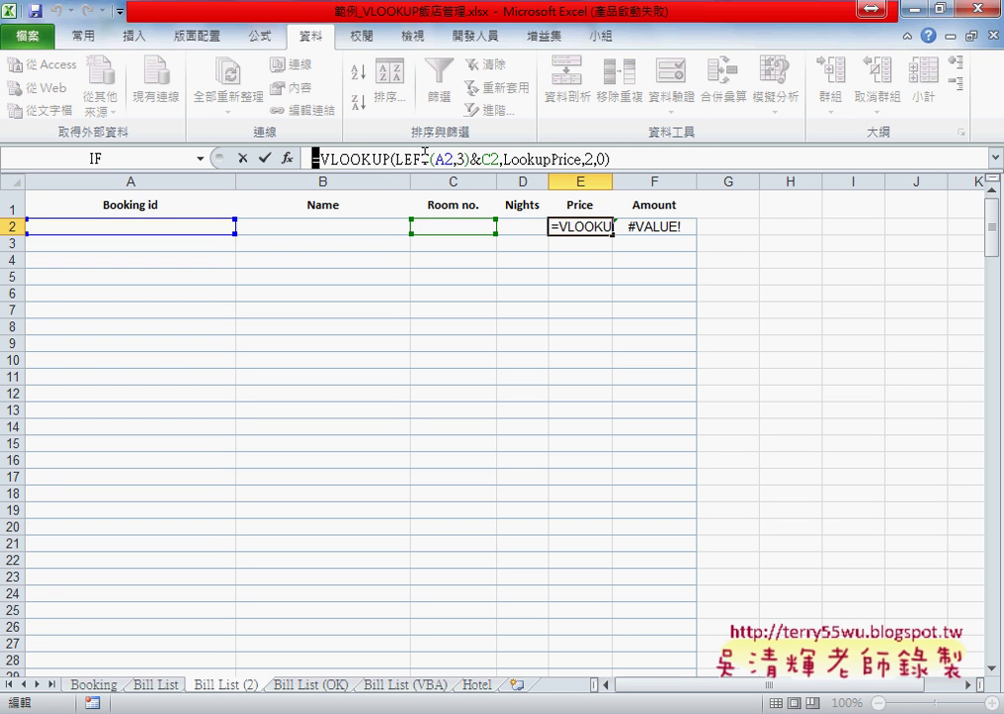
text(IF(A2="","",)
click(711, 158)
text())
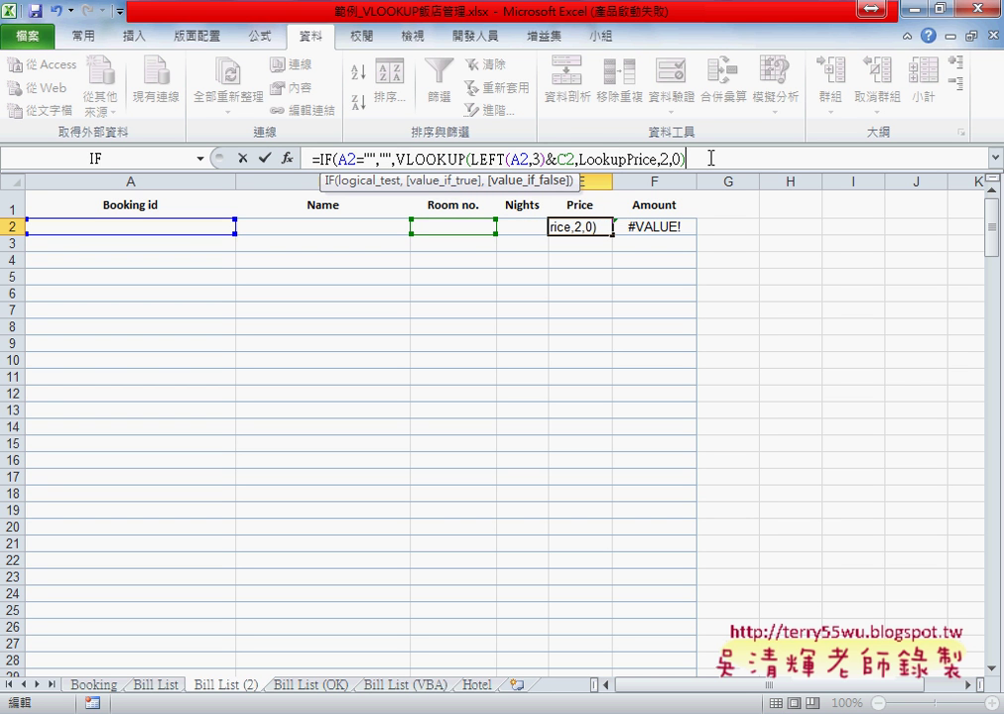
key(Return)
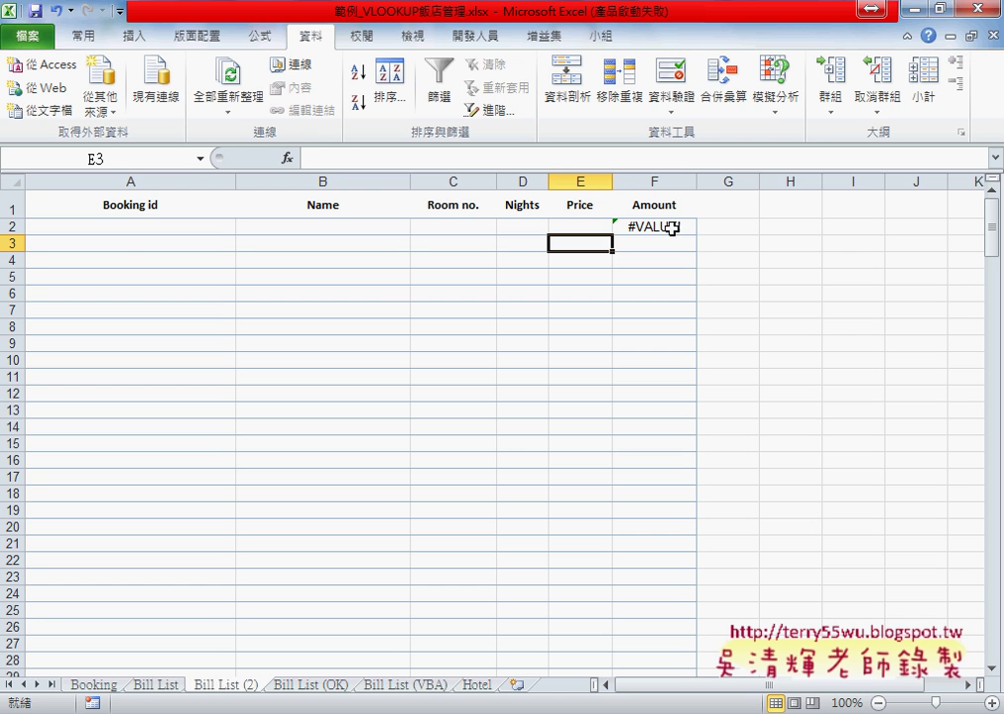
click(663, 227)
click(321, 159)
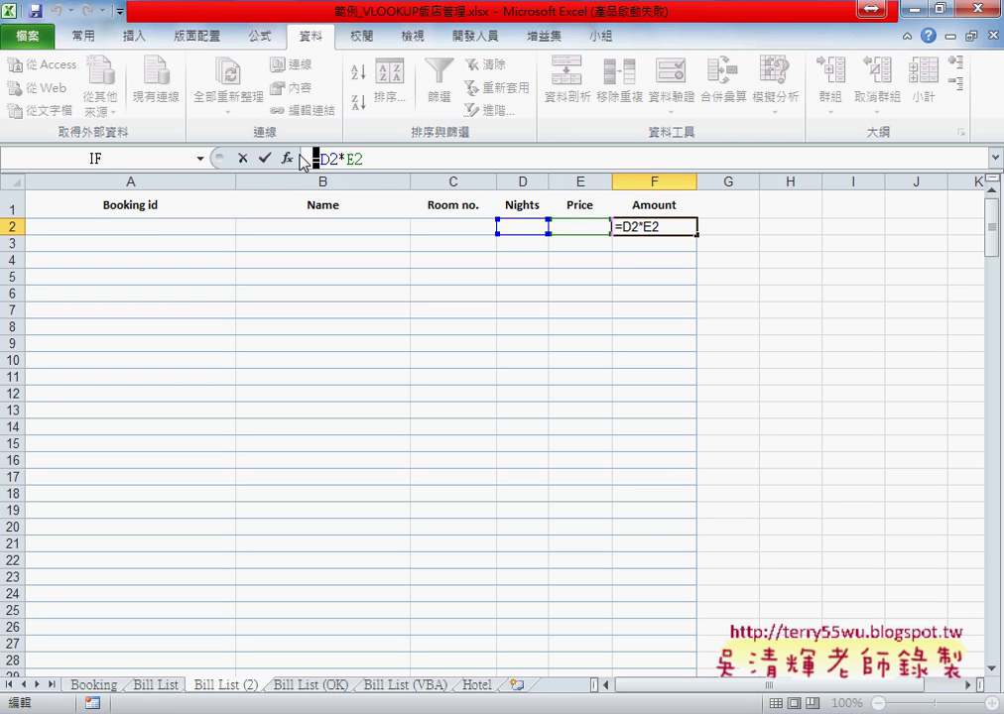
text(IF(A2="","",)
click(637, 161)
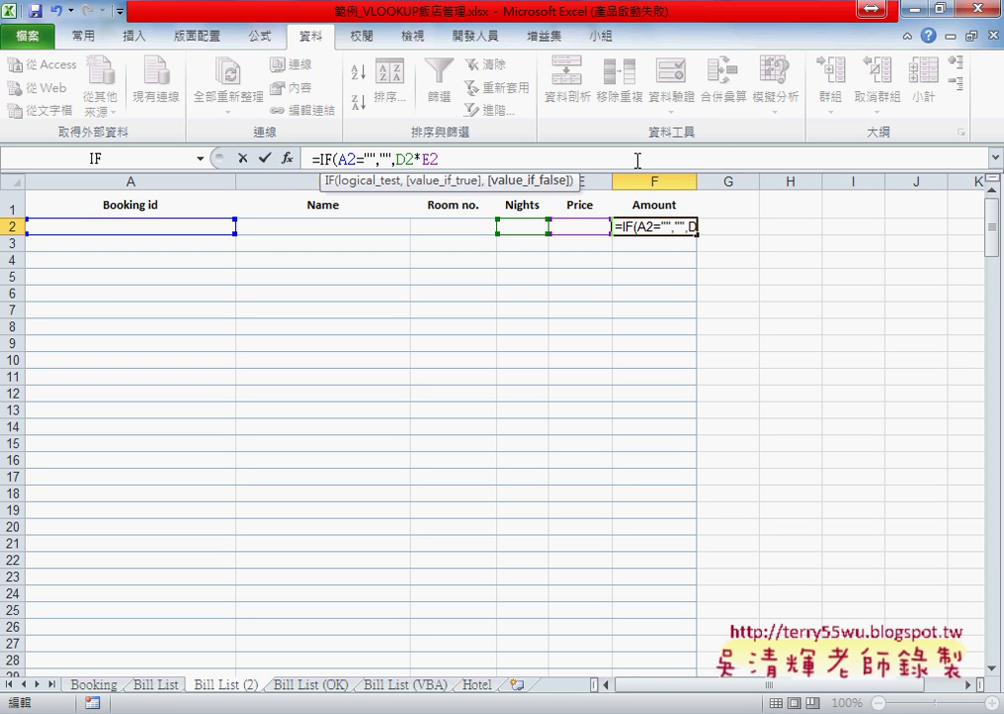
text())
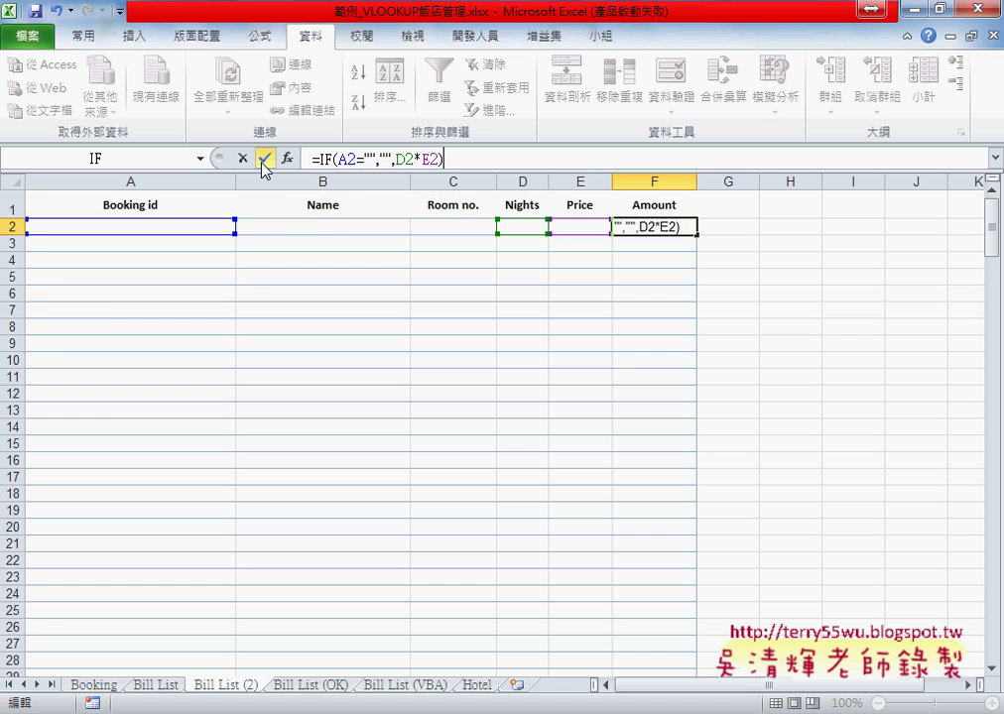
click(264, 158)
Pick the first booking id for A2 and the second for A3 from the dropdowns.
click(223, 228)
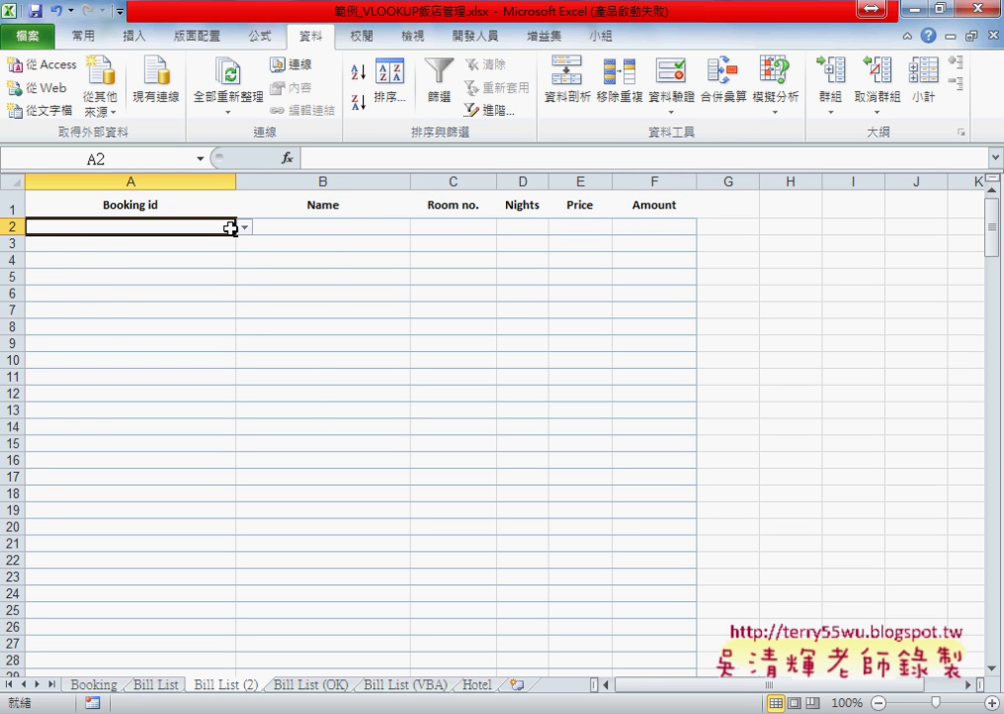
click(243, 228)
click(223, 263)
click(206, 246)
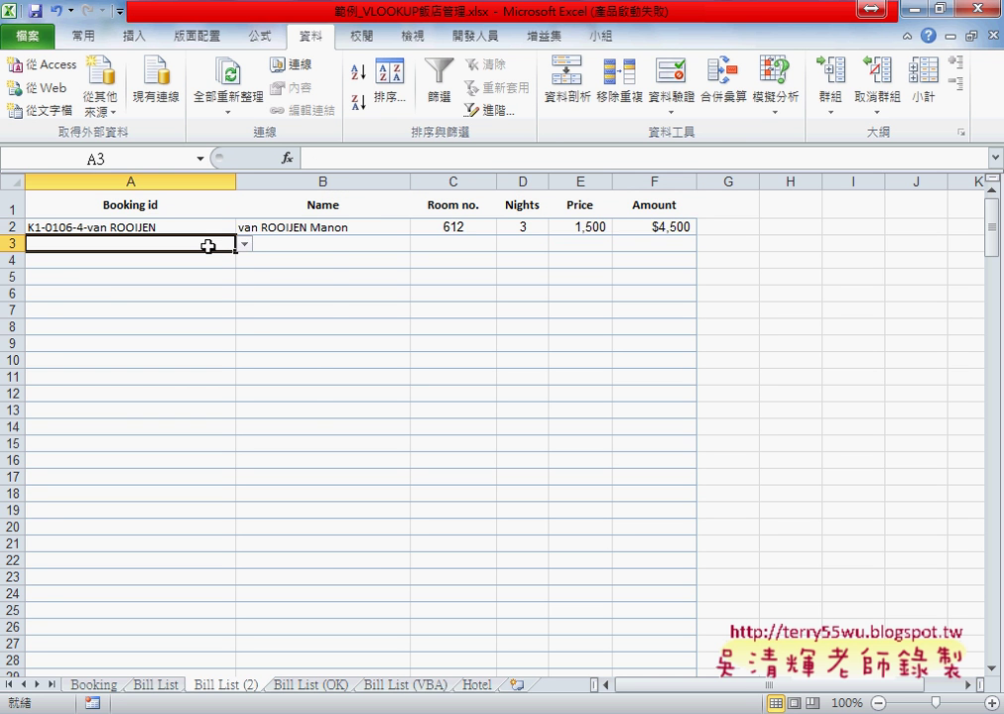
click(243, 243)
click(214, 294)
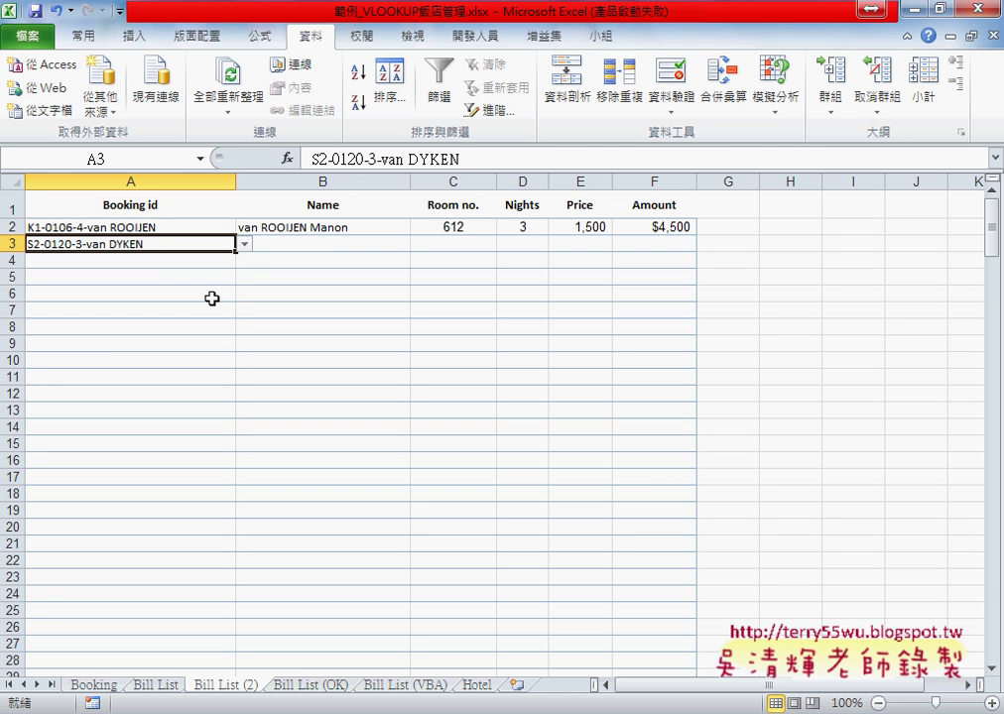
Copy the Name, Room no., Nights, Price and Amount formulas from row 2 down to row 20.
click(298, 229)
drag(409, 239, 399, 507)
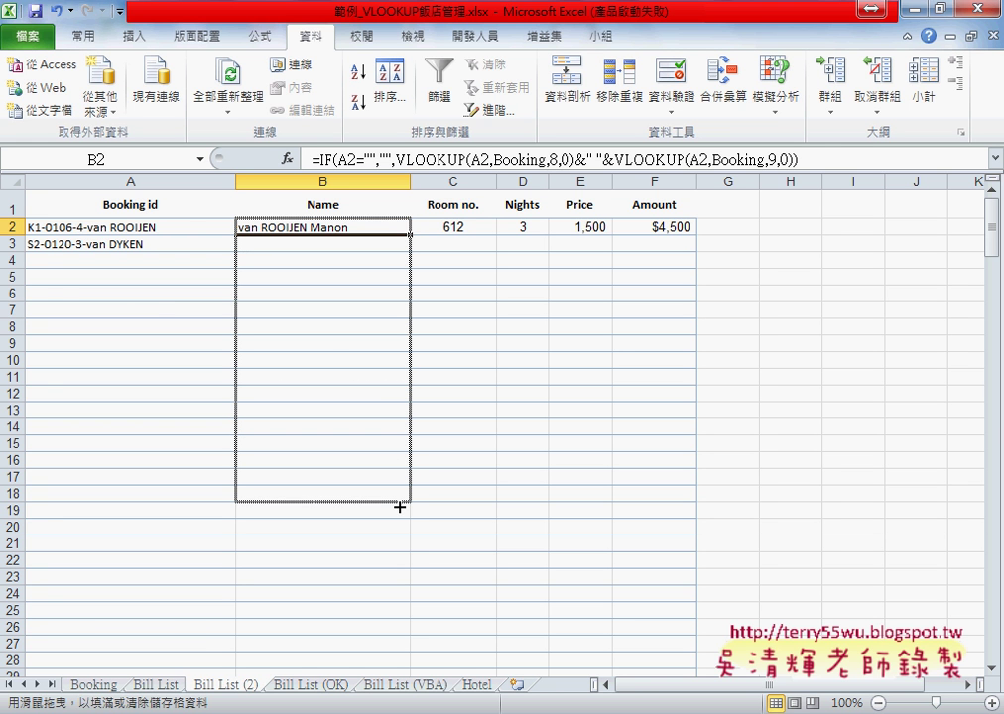
drag(399, 507, 398, 534)
click(458, 223)
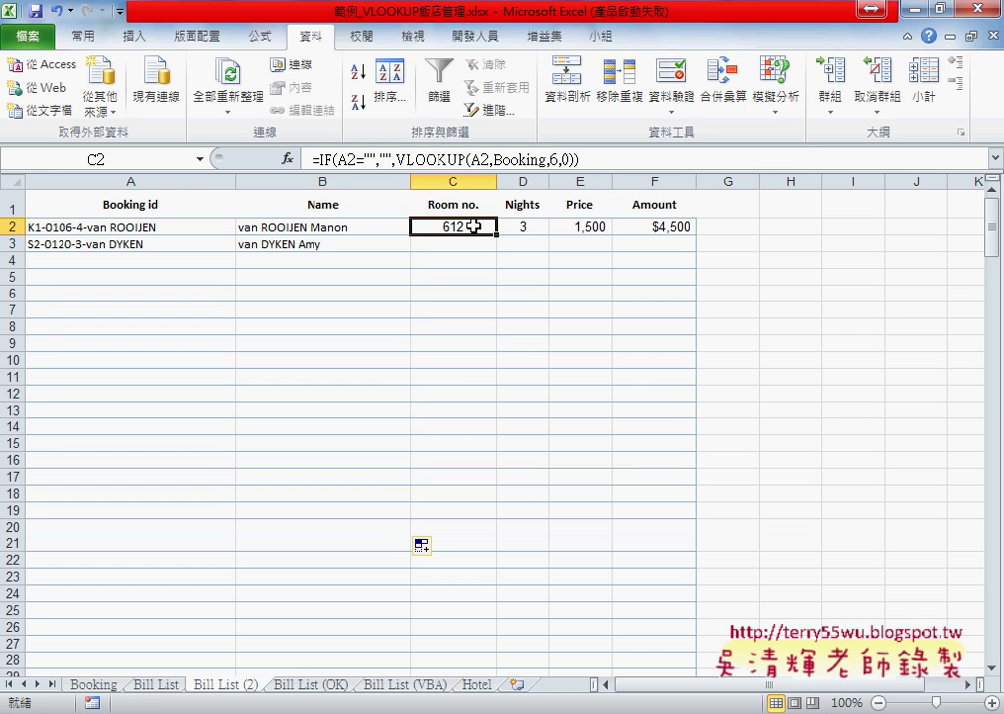
drag(498, 235, 479, 528)
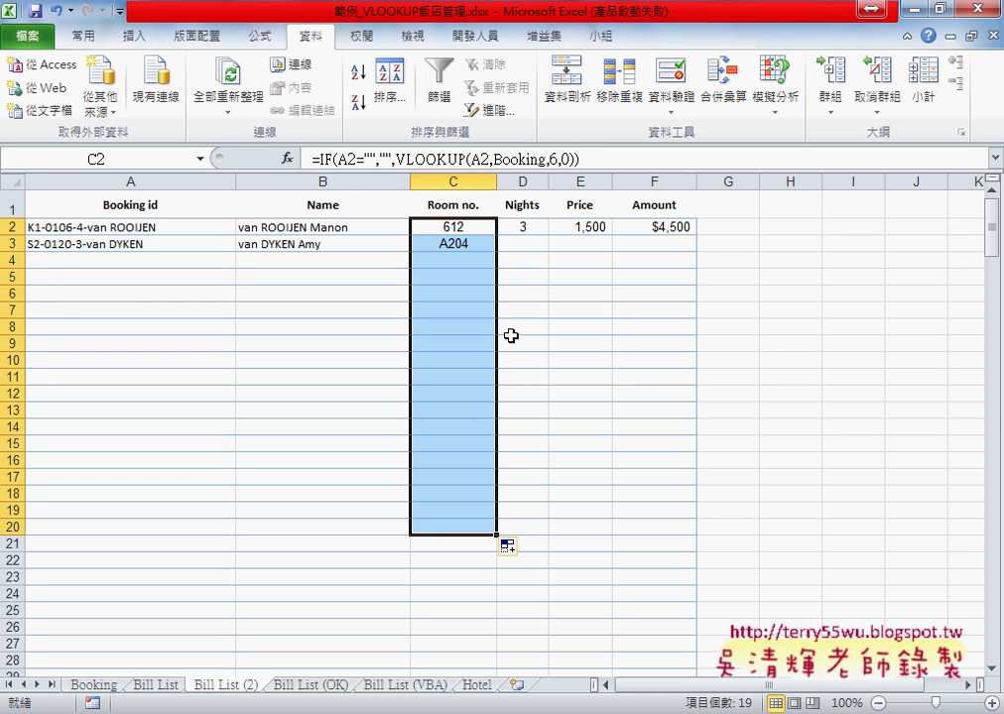
click(522, 227)
drag(549, 234, 550, 541)
click(592, 231)
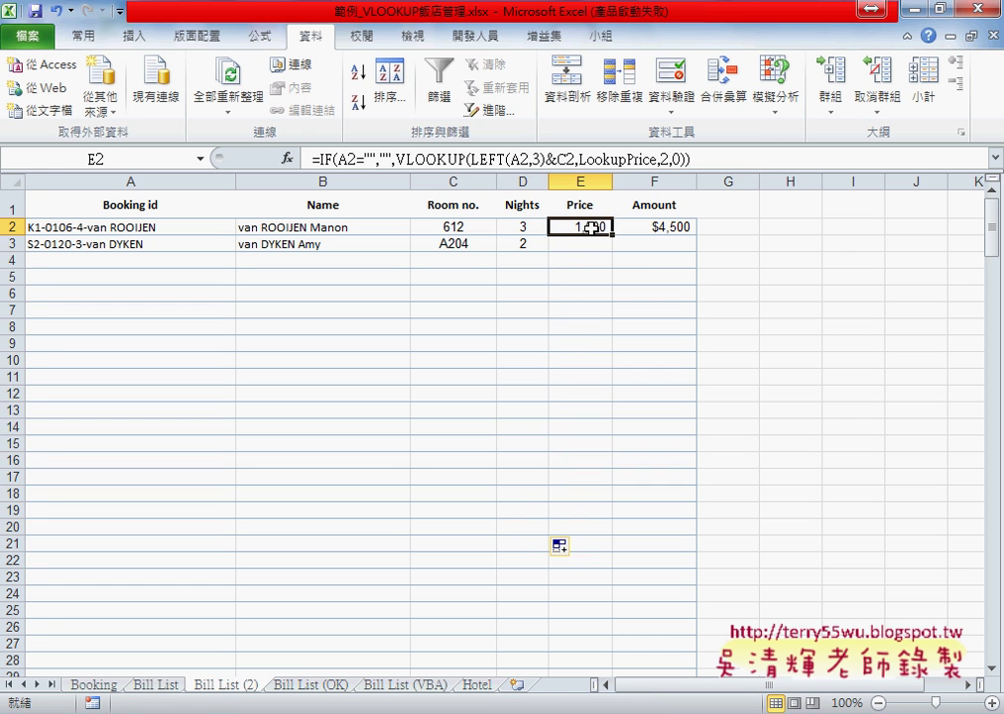
drag(611, 234, 593, 530)
click(665, 227)
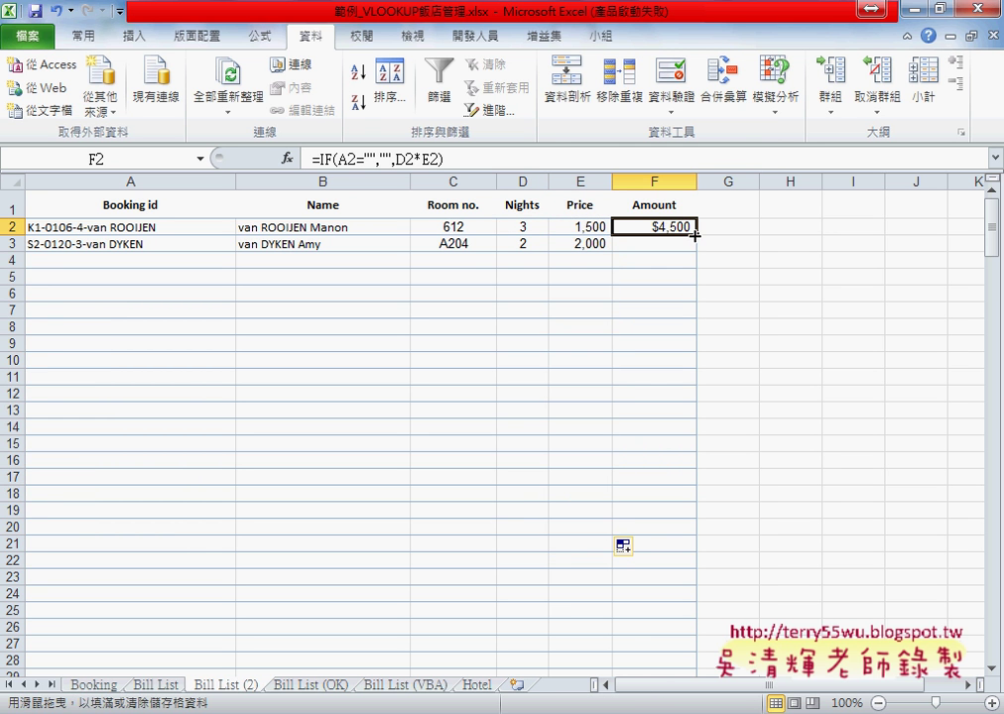
drag(696, 235, 686, 531)
click(228, 261)
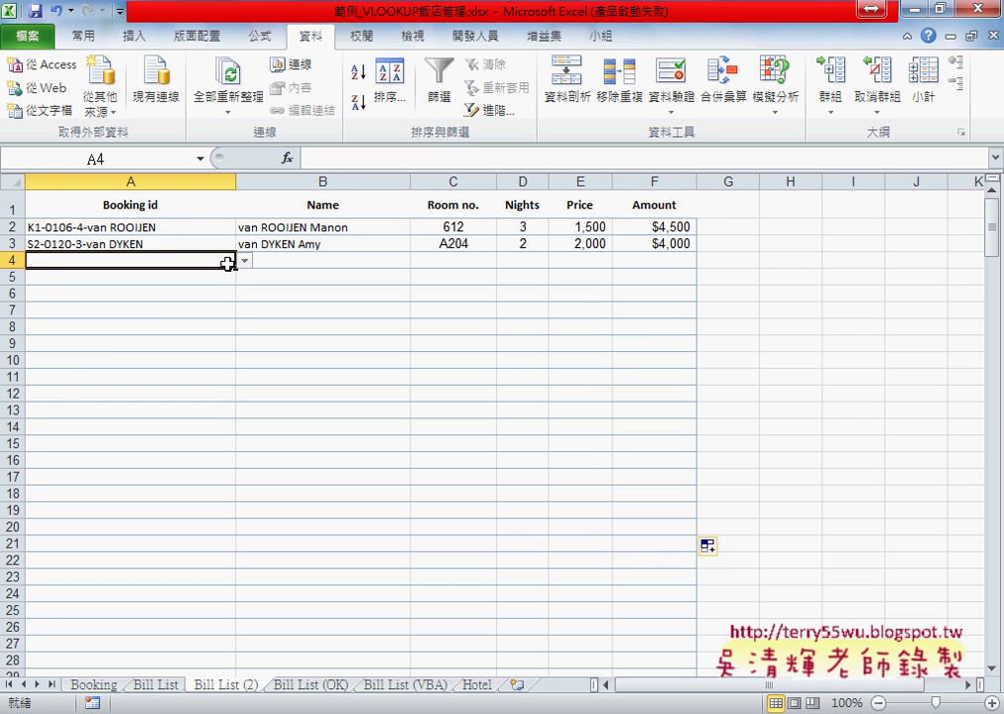
click(244, 261)
click(224, 310)
click(225, 278)
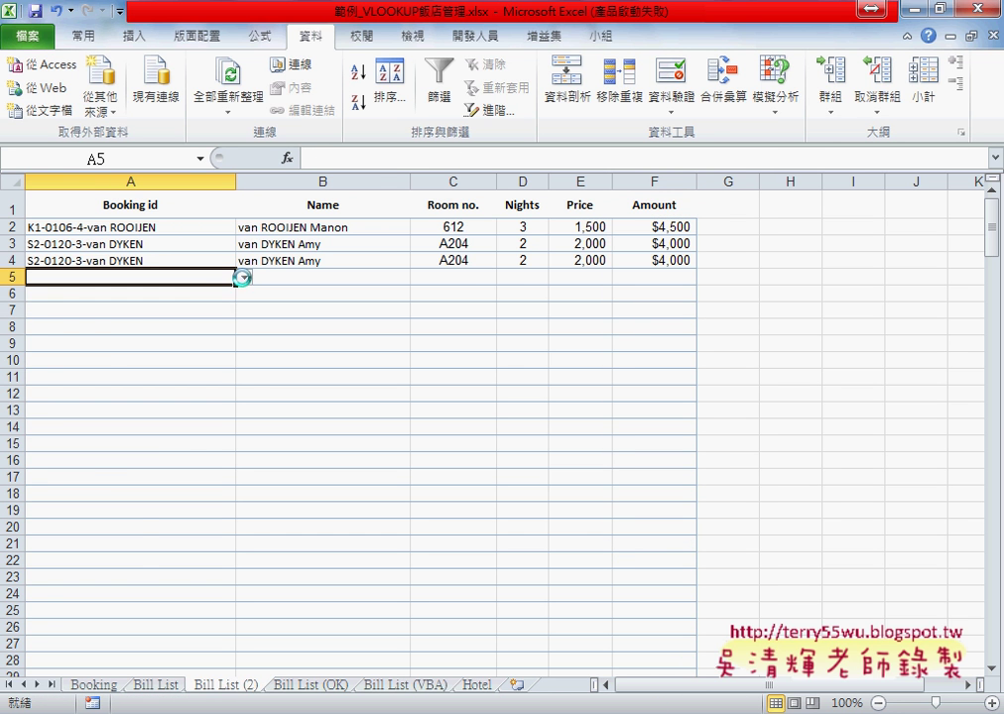
click(242, 279)
click(197, 333)
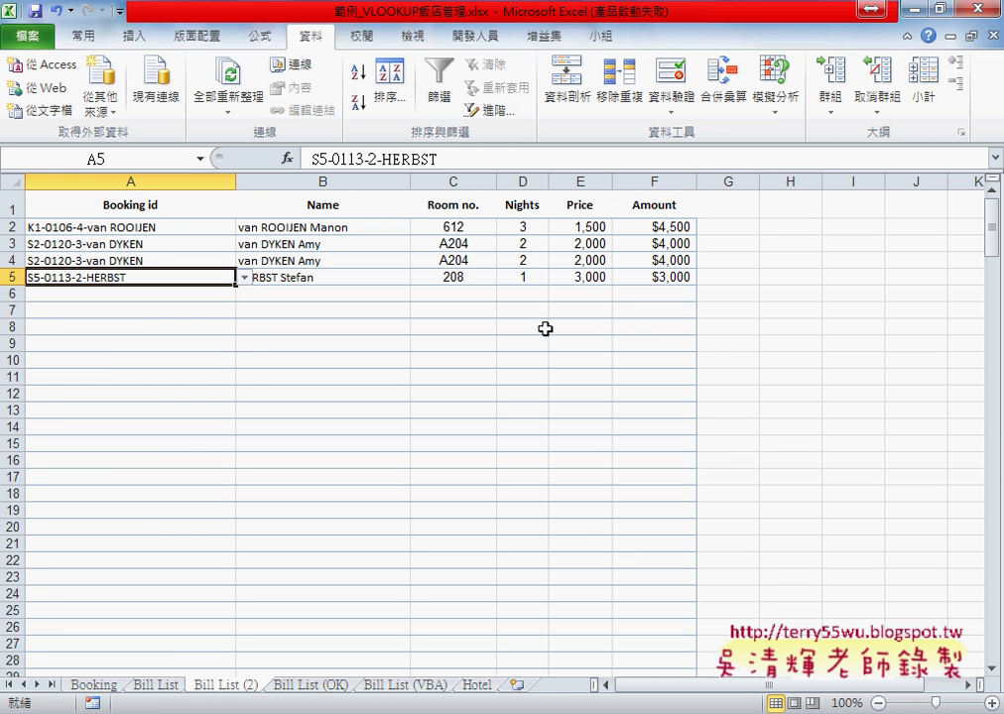
click(136, 544)
click(244, 544)
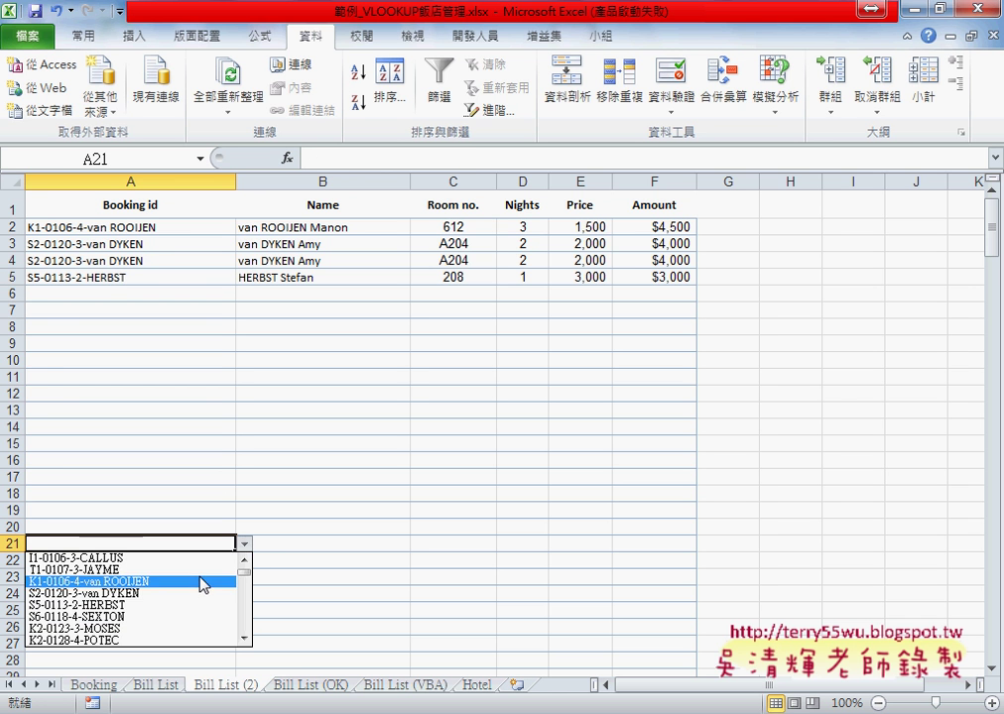
click(194, 592)
drag(321, 545, 650, 555)
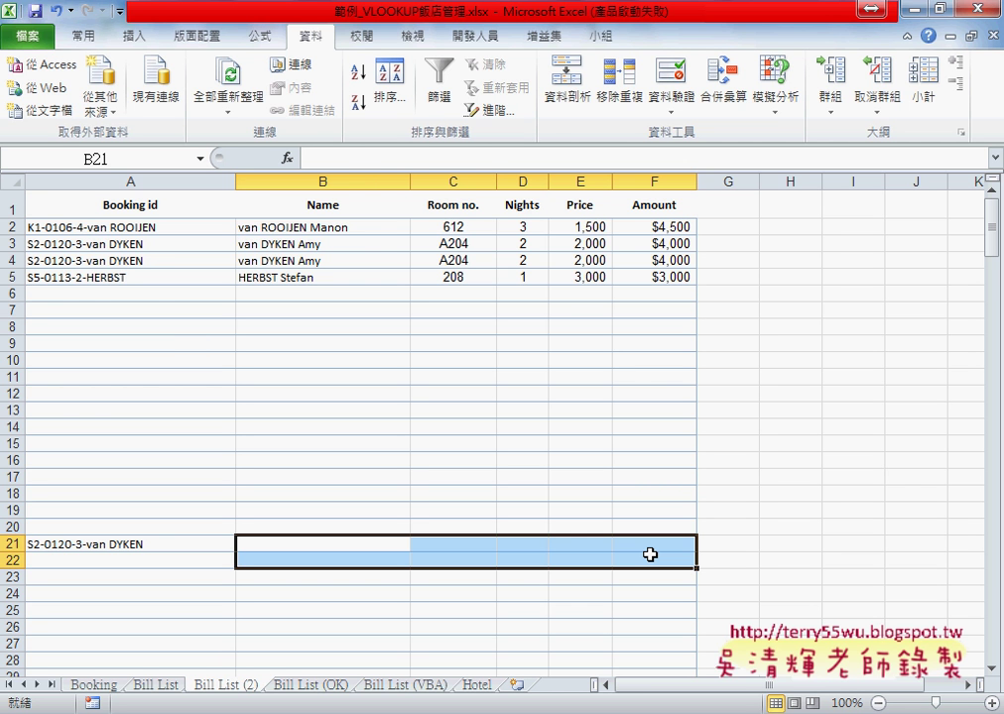
click(378, 230)
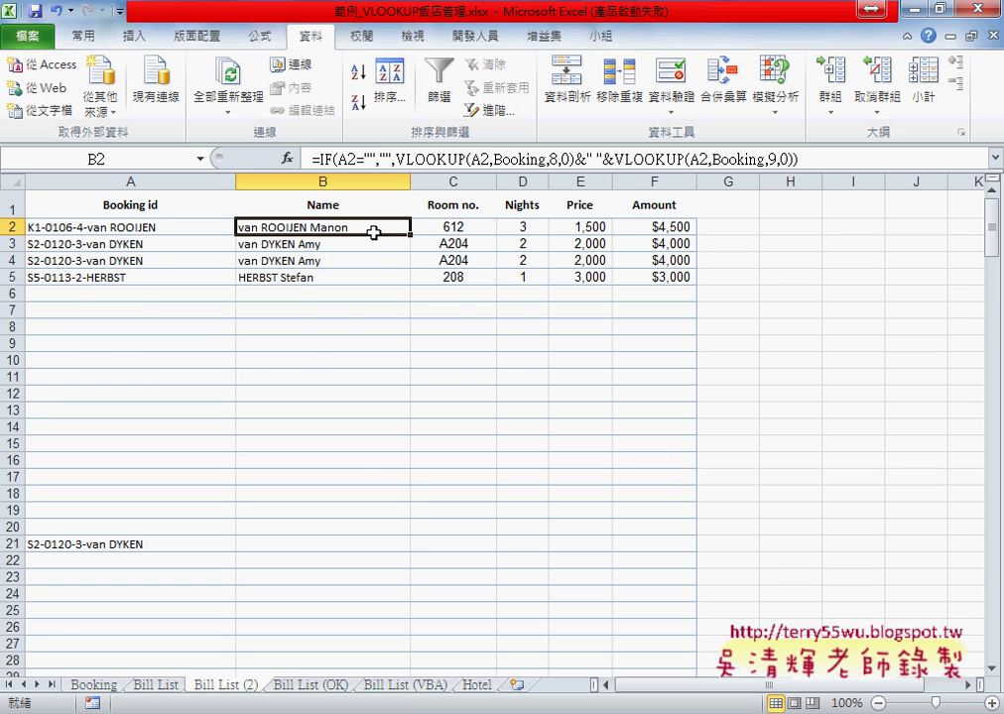
On Bill List (VBA), delete the formulas in B12:F25 and open A12's booking id list.
click(413, 684)
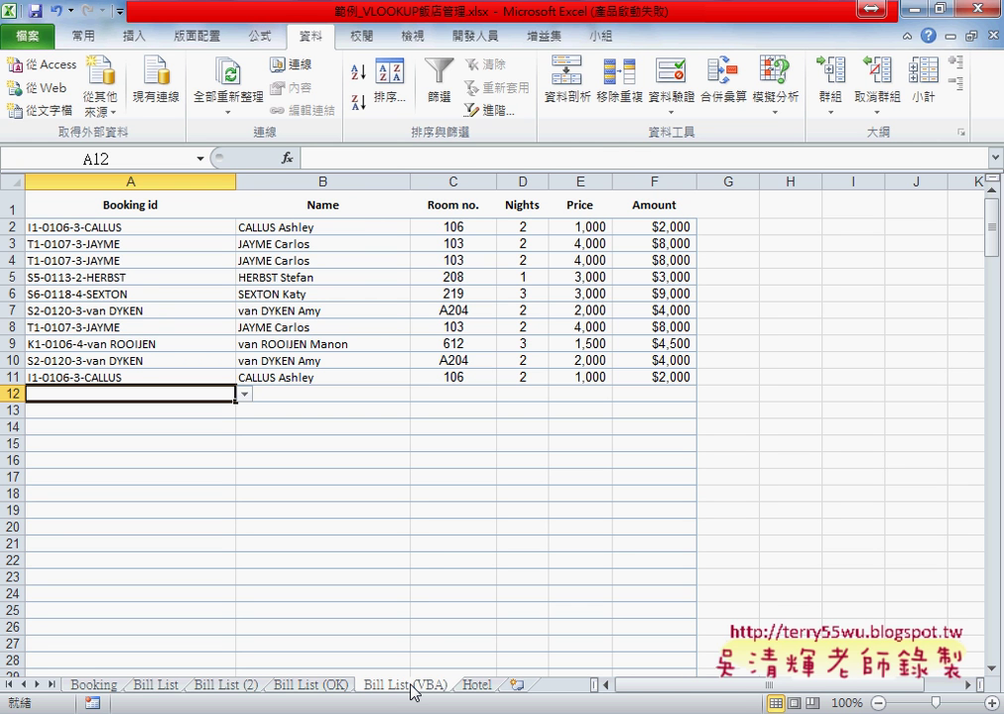
click(383, 393)
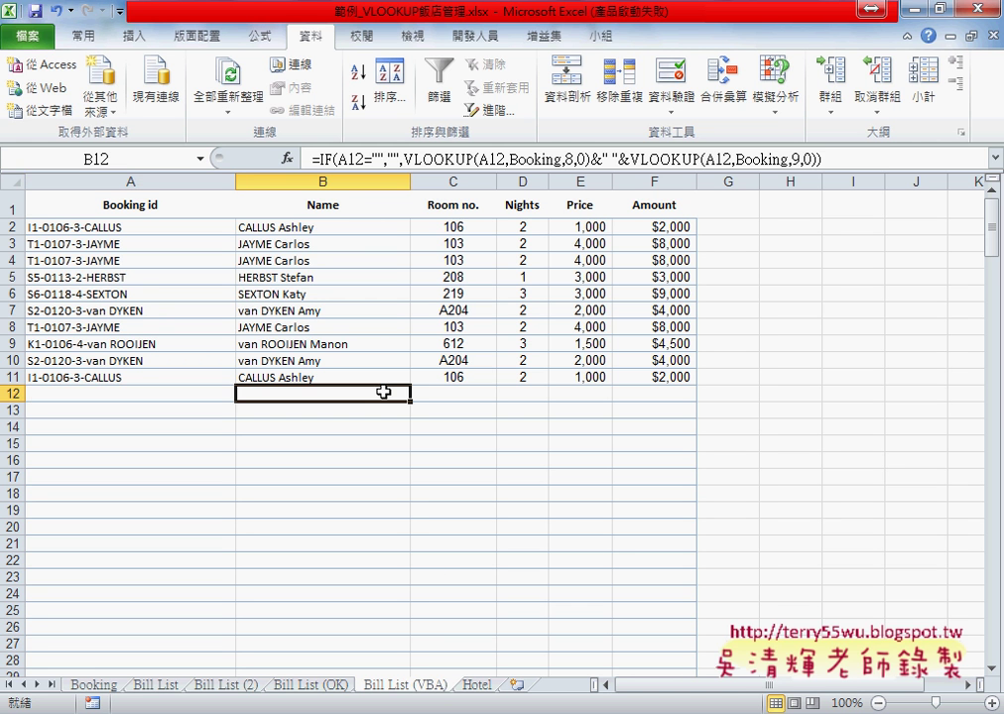
drag(382, 393, 640, 620)
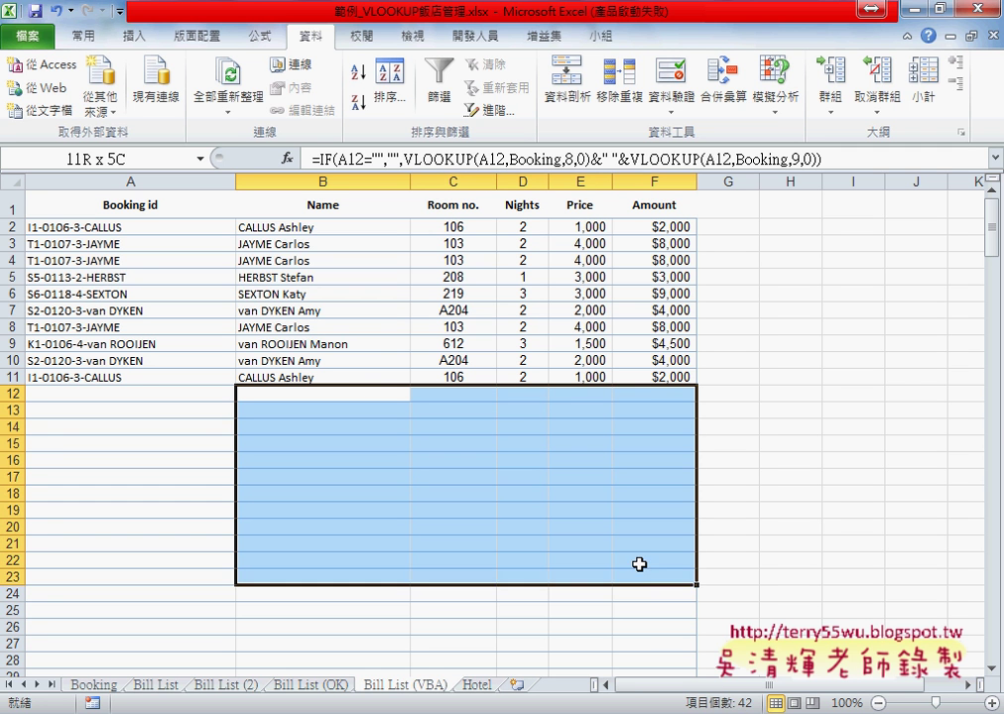
key(Delete)
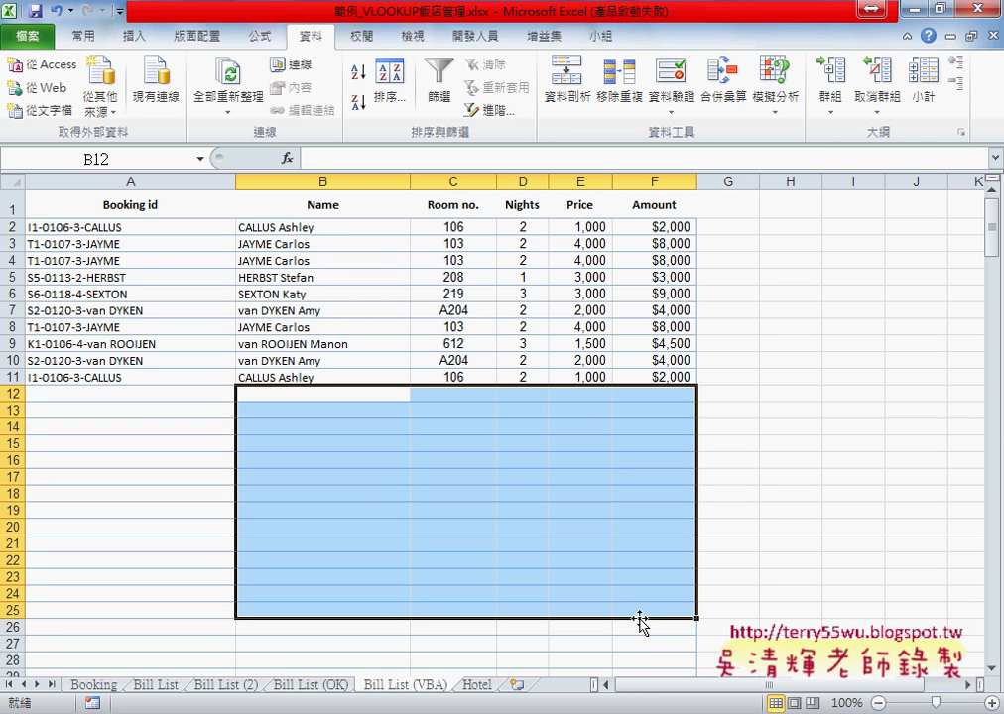
click(193, 395)
click(245, 395)
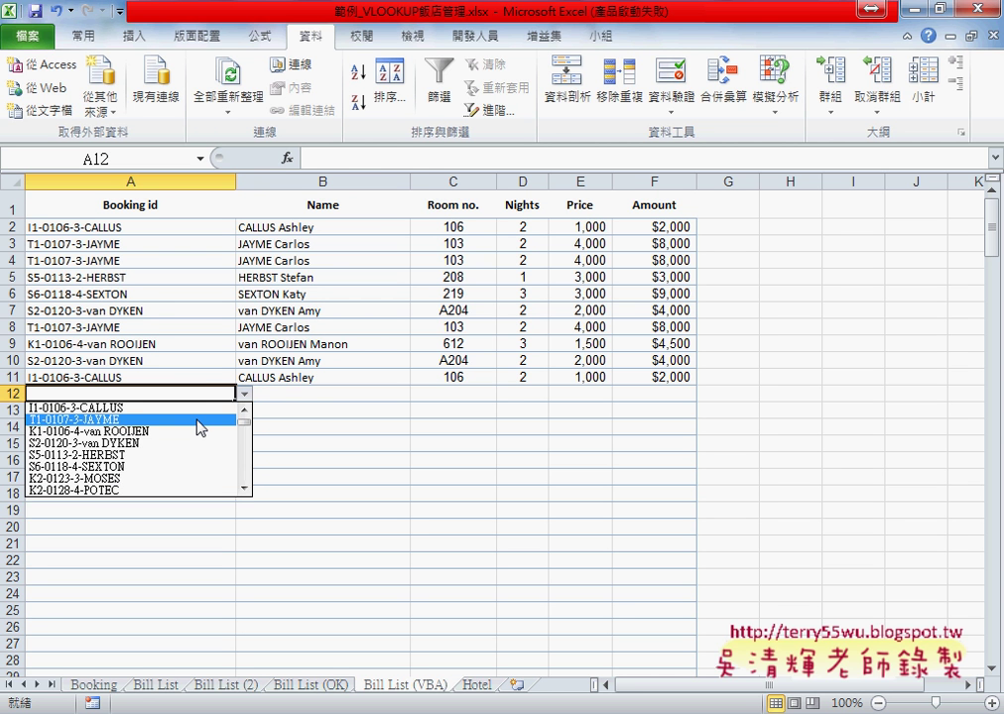
Choose T1-0107-3-JAYME for row 12 and check its auto-inserted Name, Room, Nights, Price, Amount formulas.
click(201, 426)
click(298, 396)
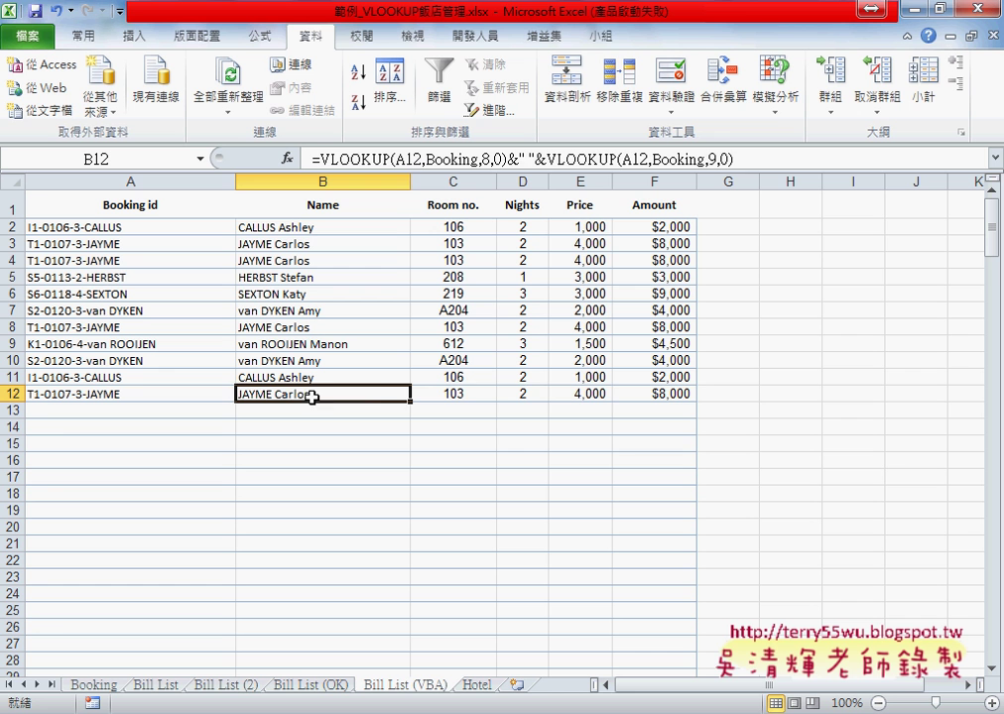
click(445, 396)
click(523, 395)
click(650, 395)
click(580, 394)
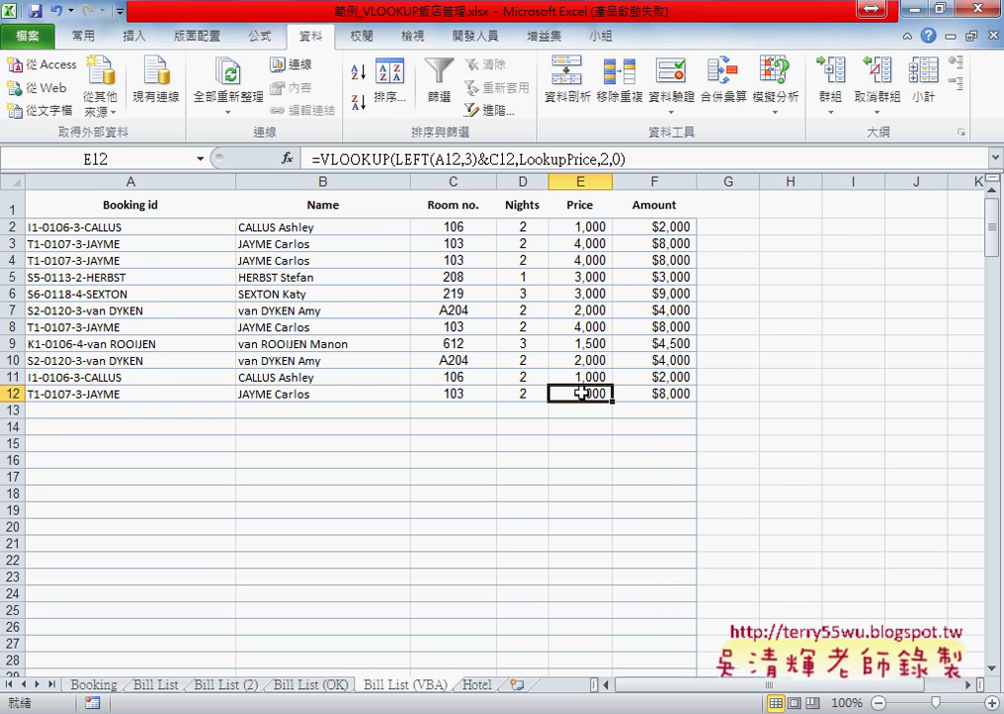
Choose S5-0113-2-HERBST for row 13 and review its filled details and the Booking id column.
click(178, 411)
click(244, 411)
click(179, 471)
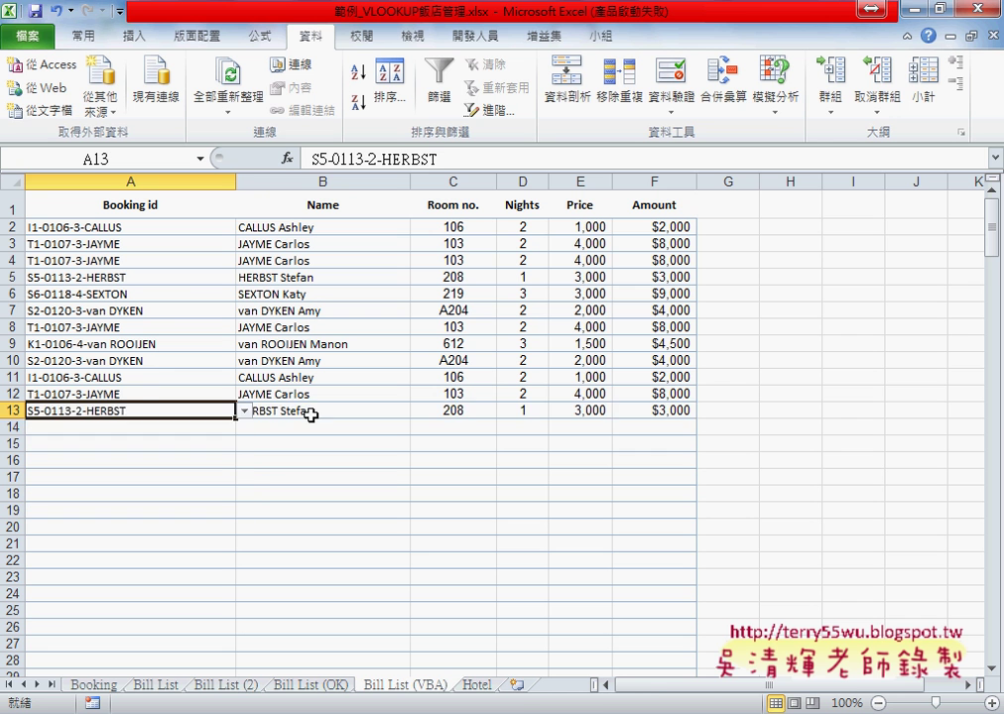
drag(316, 411, 668, 413)
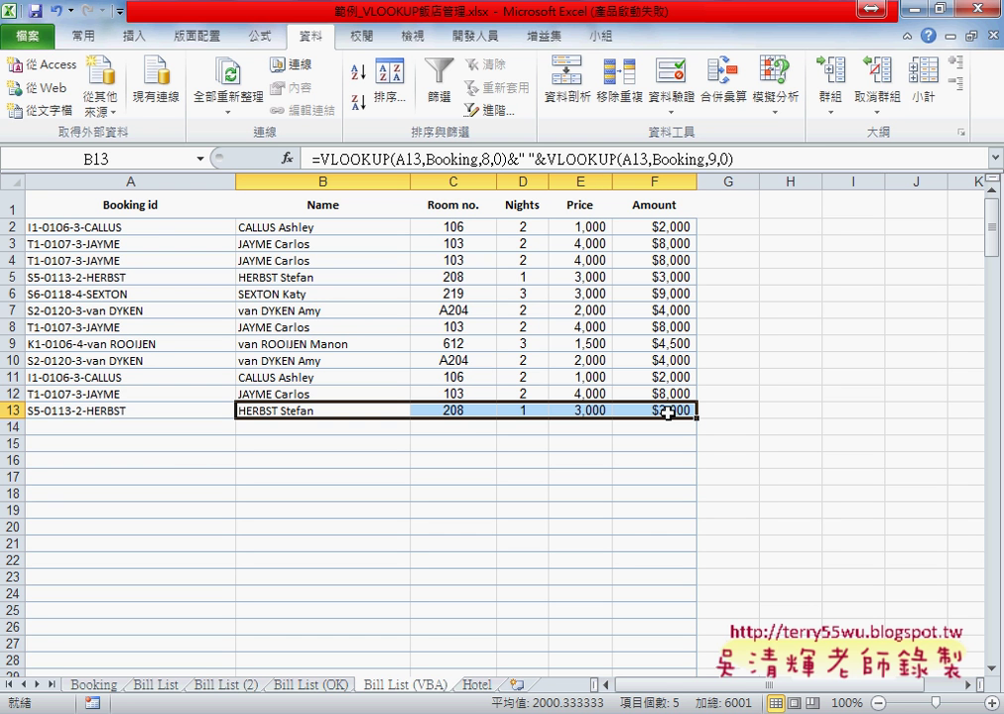
click(120, 179)
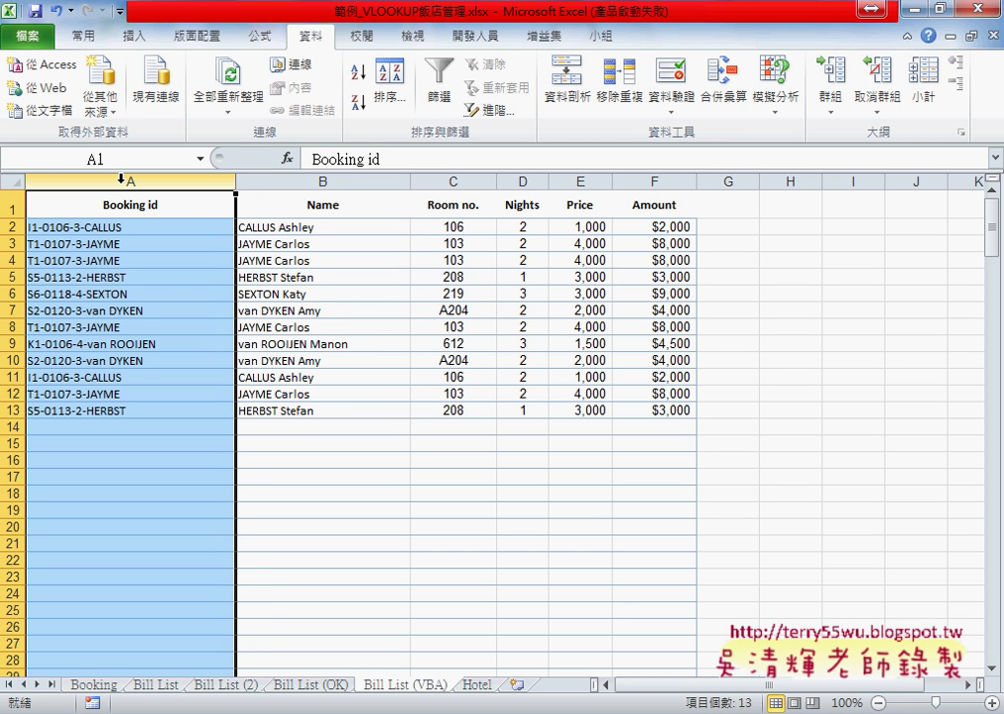
click(324, 429)
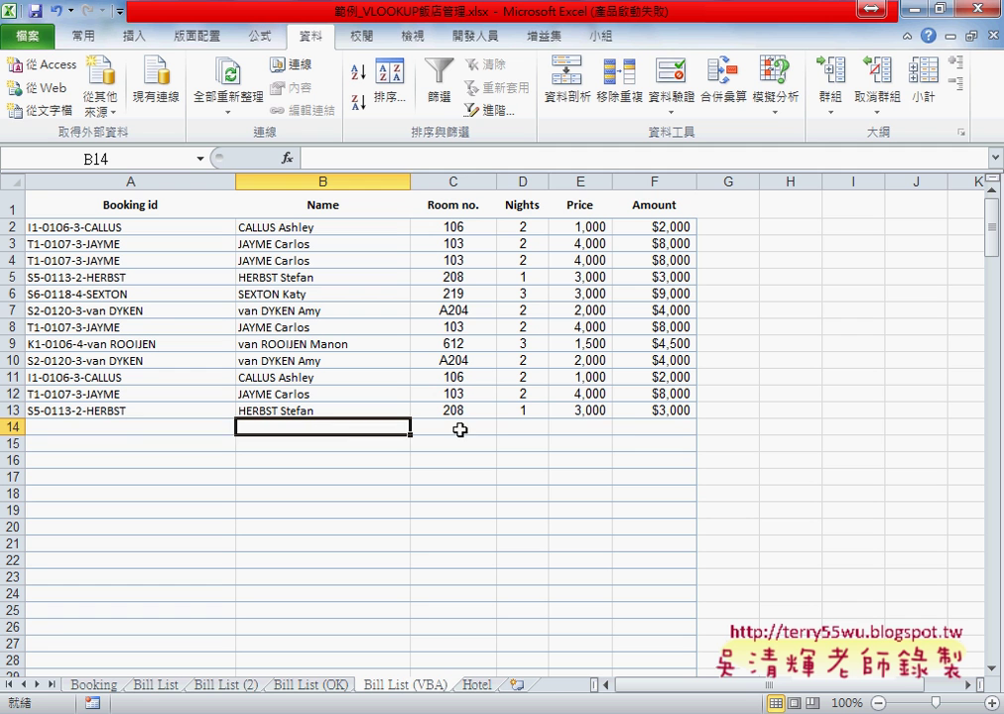
click(522, 427)
click(583, 427)
click(635, 427)
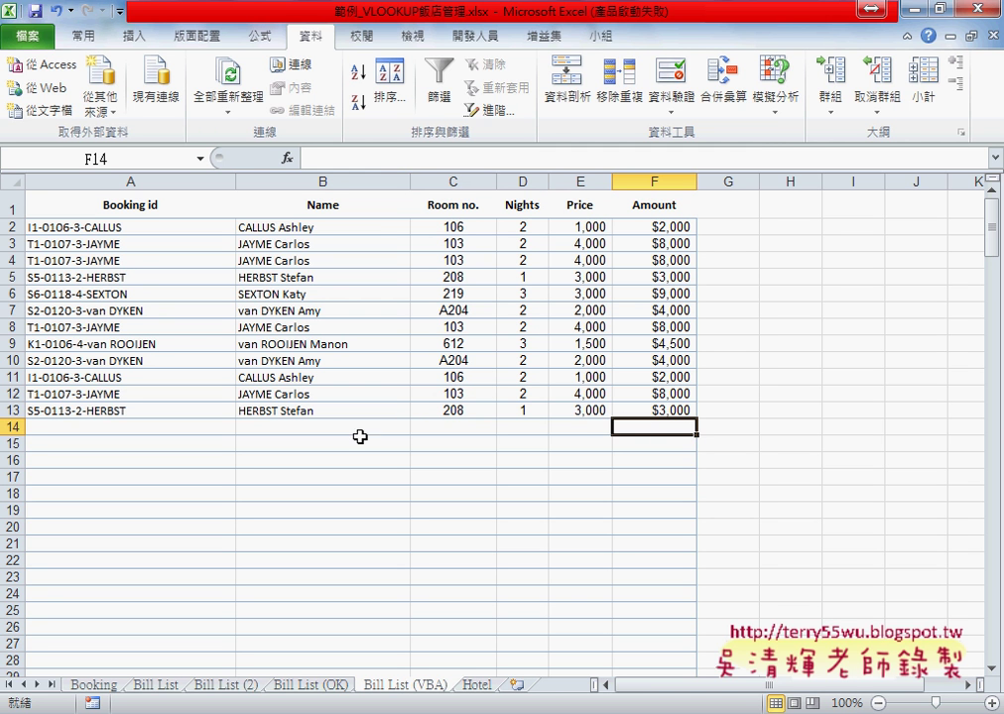
click(7, 427)
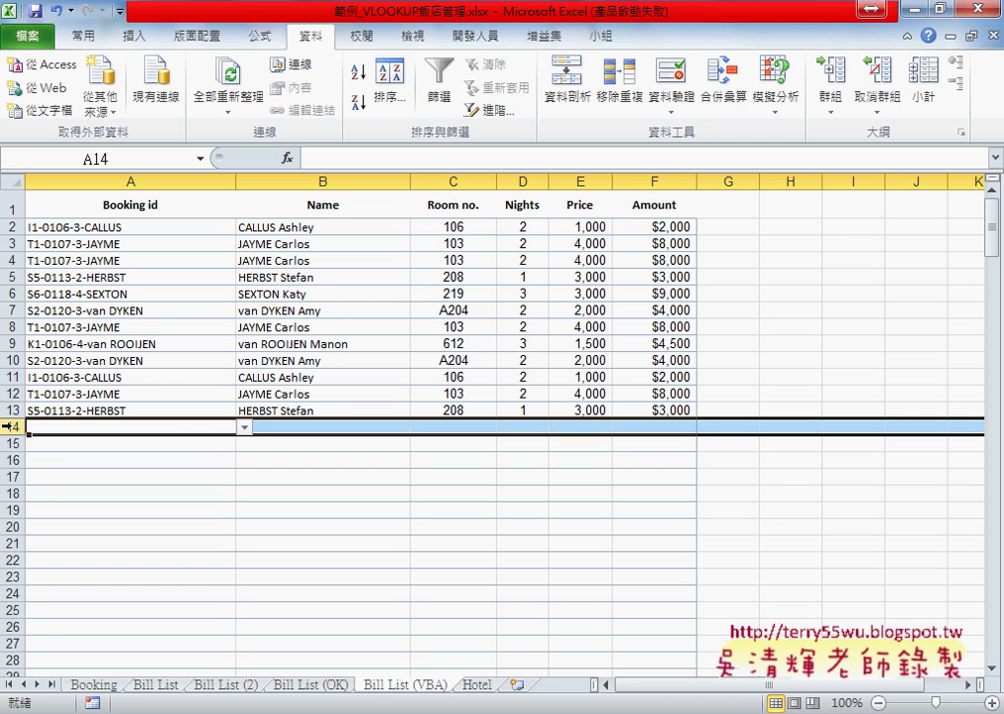
click(199, 428)
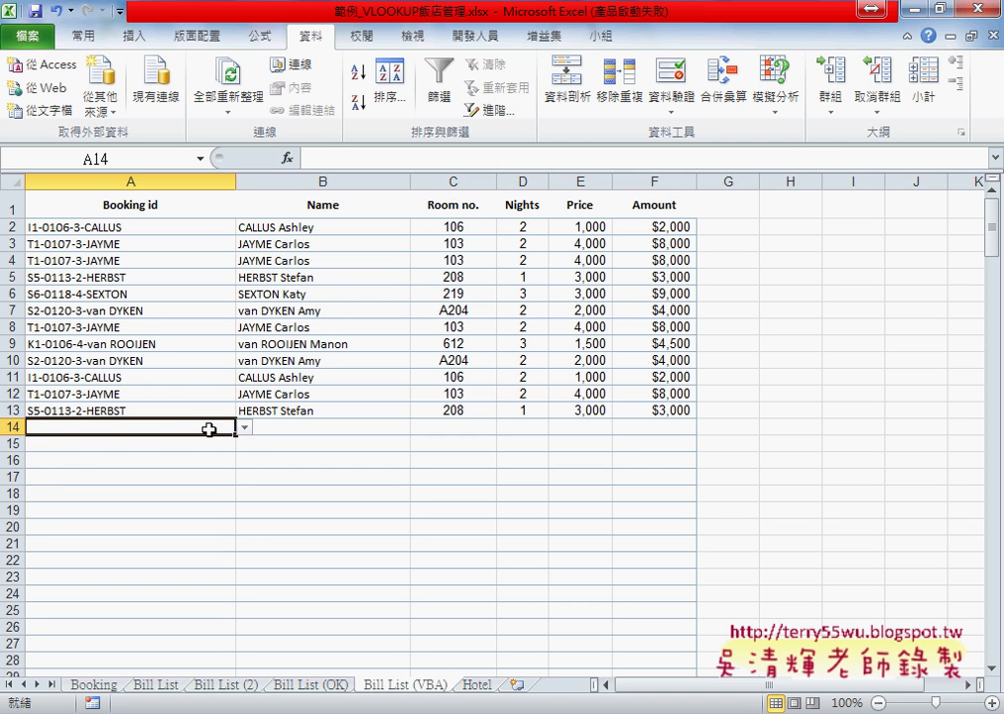
click(244, 426)
click(205, 477)
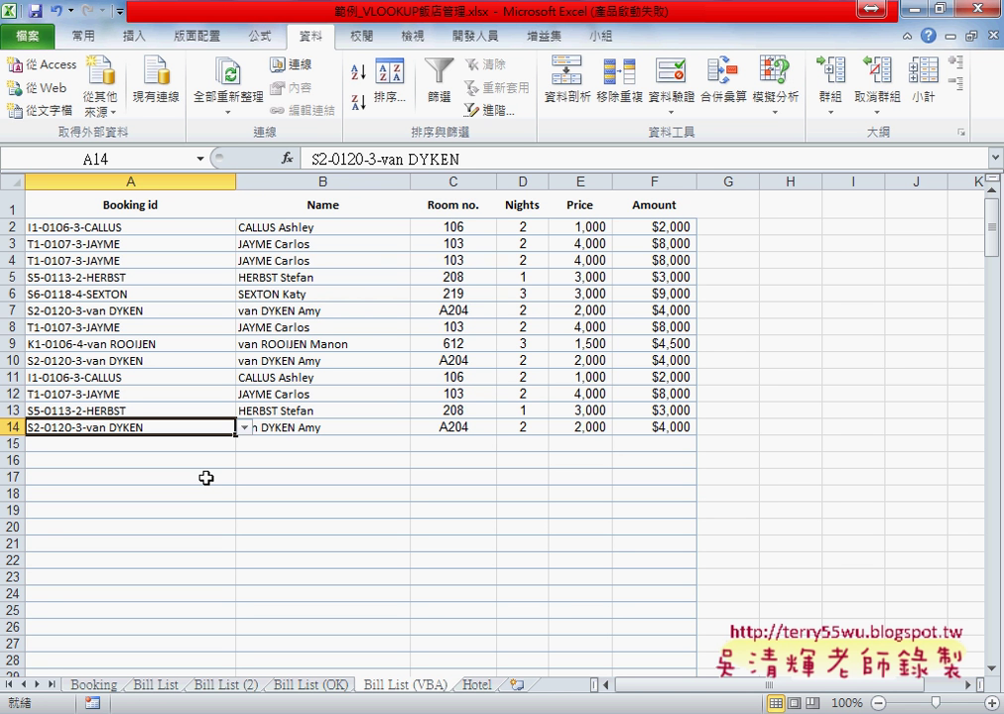
On Bill List (OK), highlight the IF(A2="","" blank check in B2's Name formula.
click(309, 686)
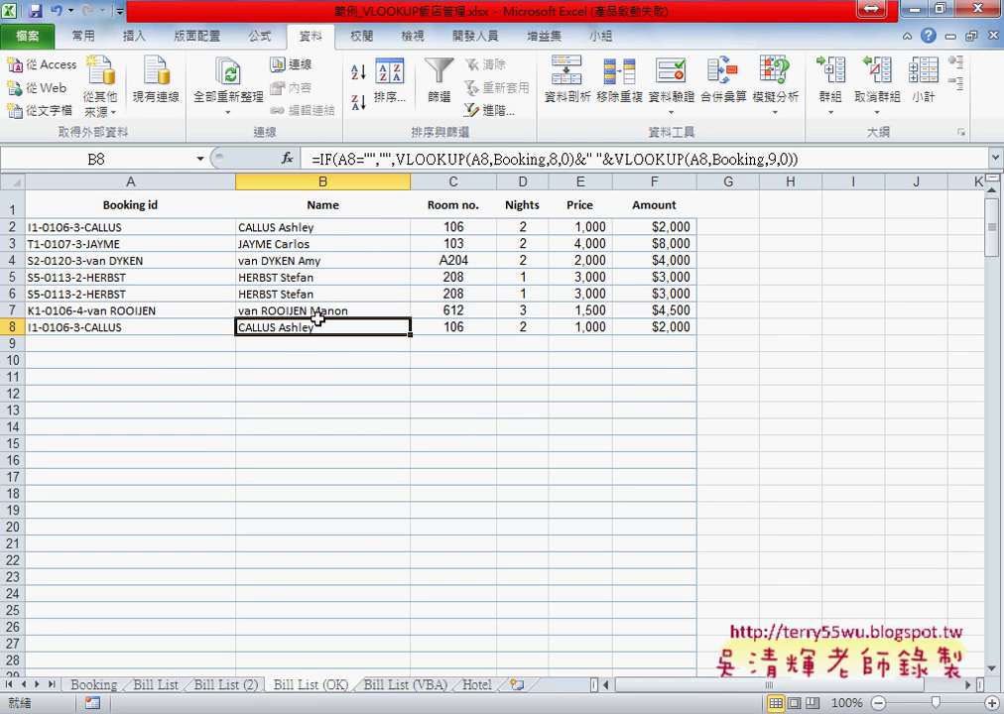
click(140, 226)
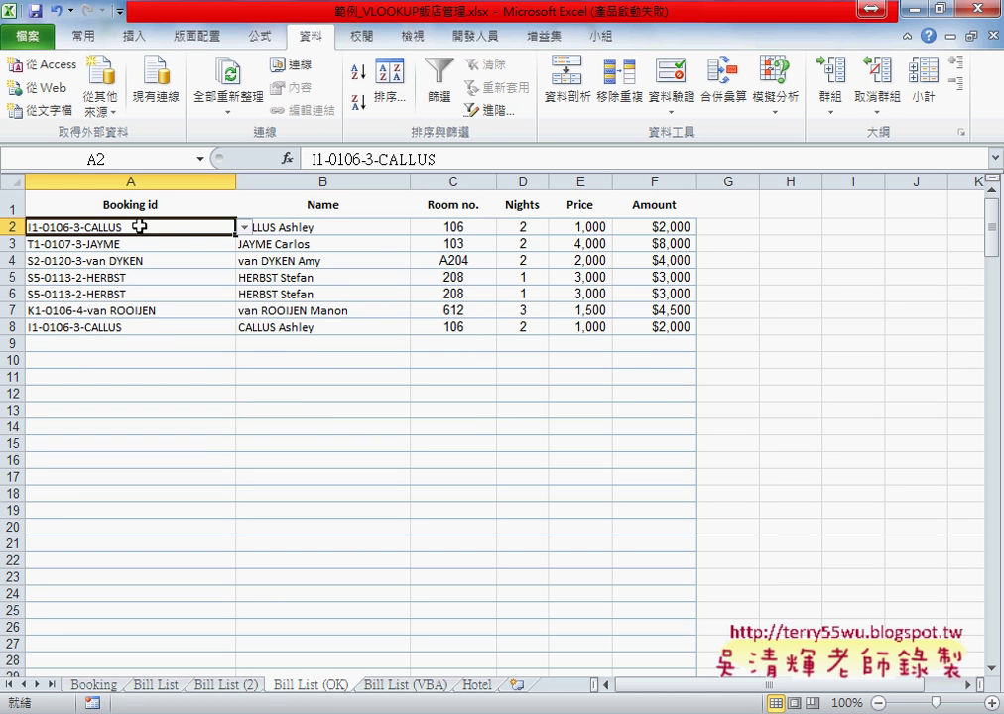
click(294, 233)
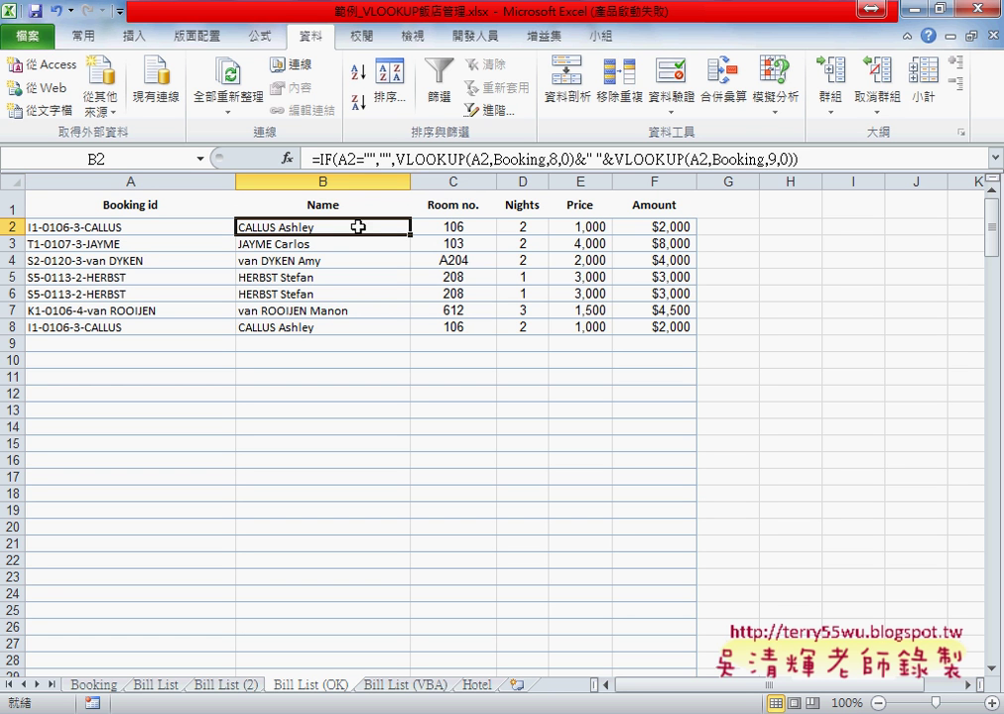
drag(320, 159, 398, 158)
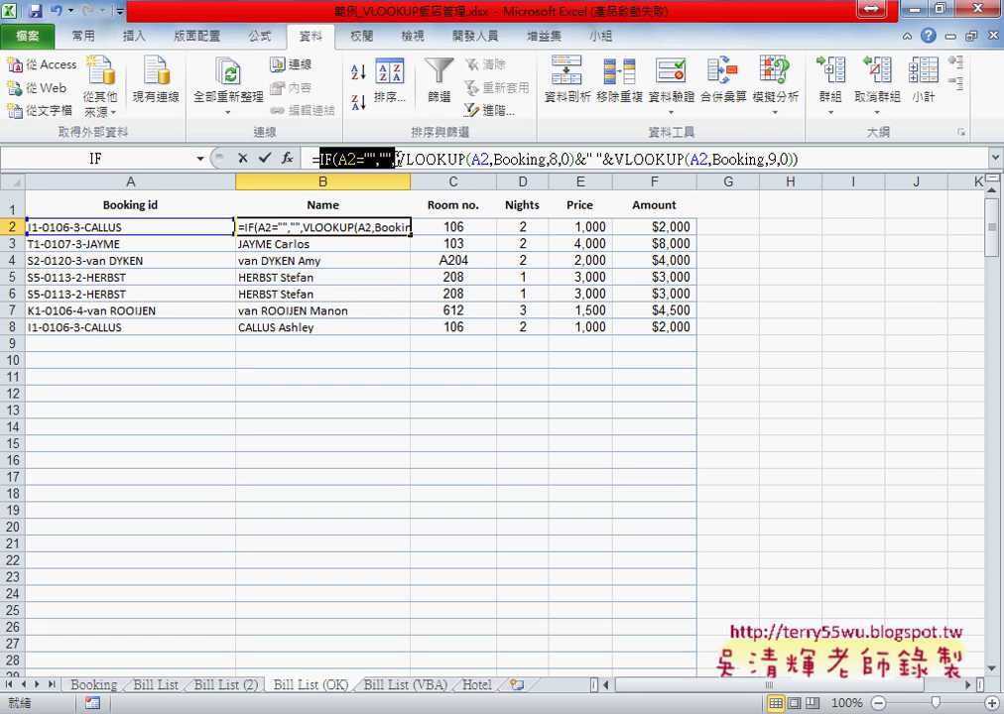